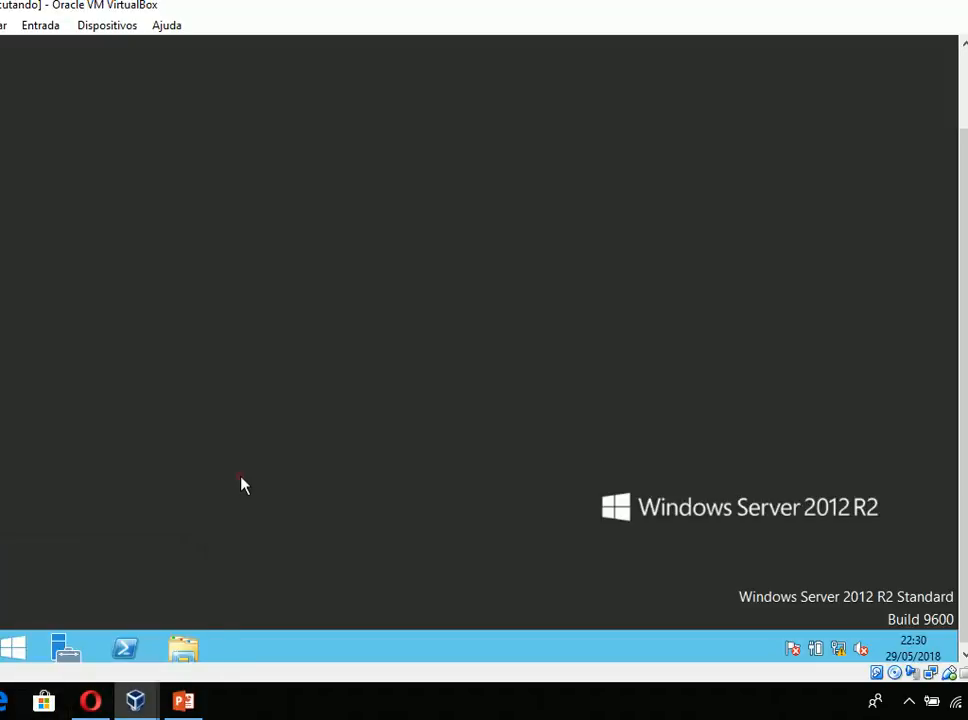
- Open the Gerenciamento de Política de Grupo console from the server manager
click(66, 650)
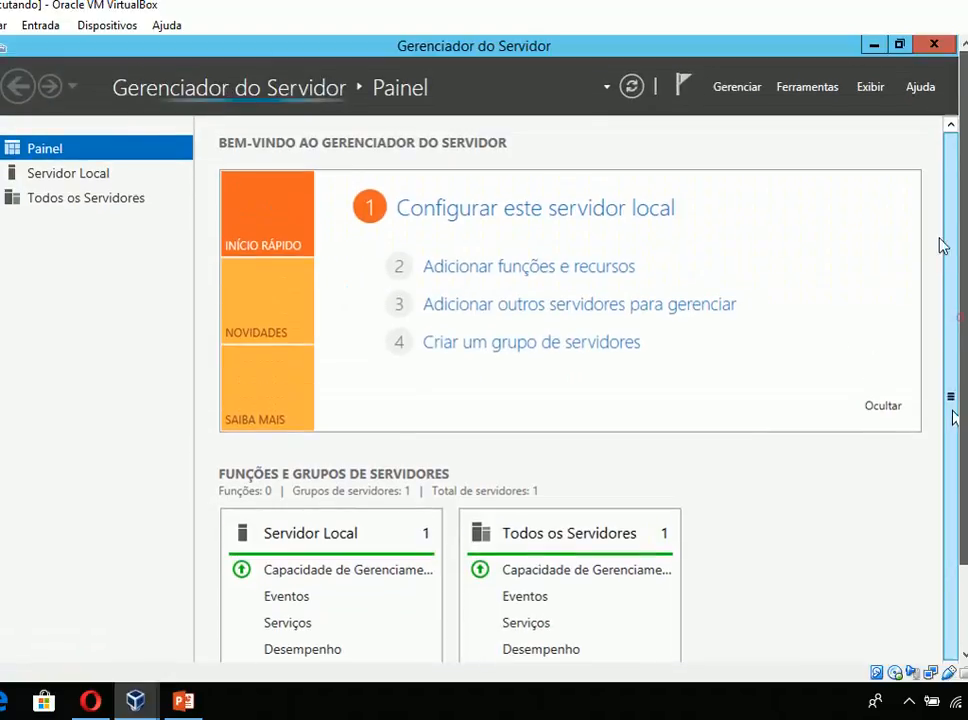
click(805, 90)
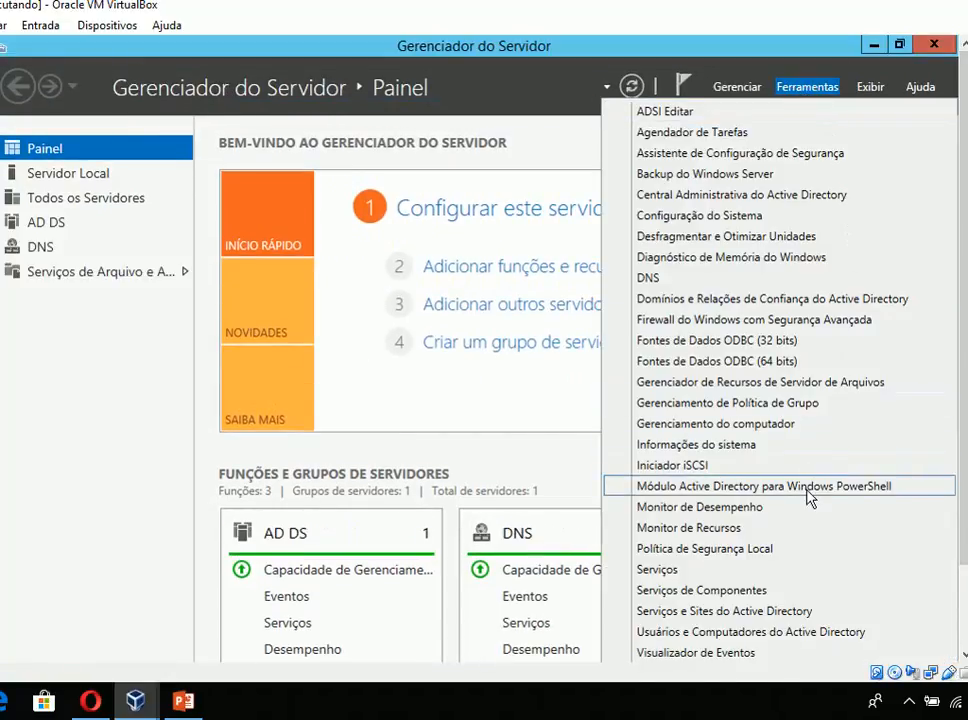
click(793, 408)
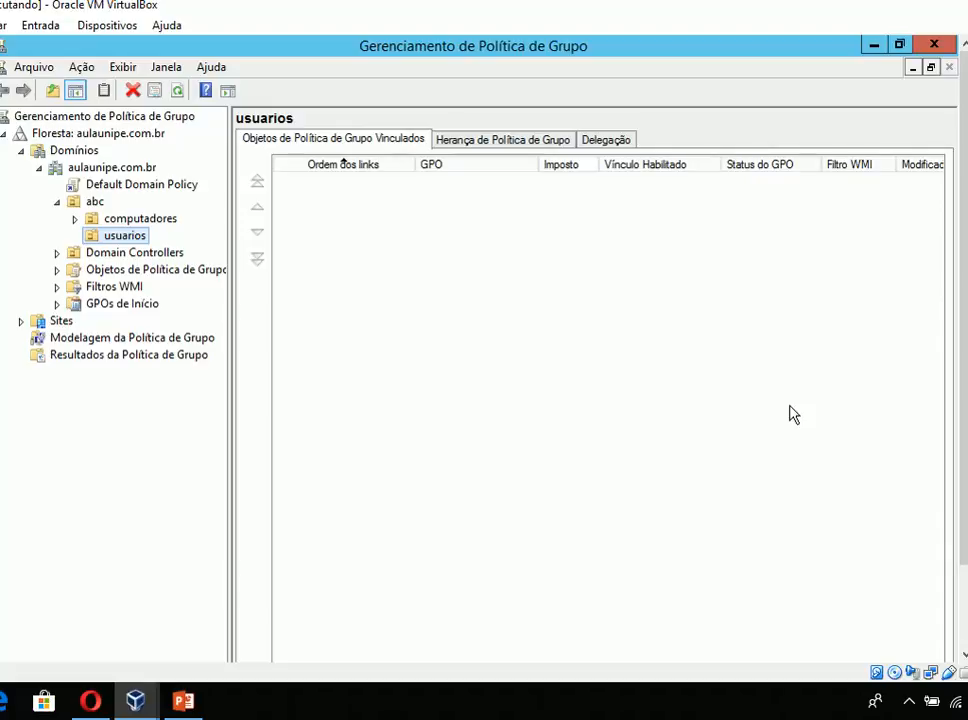
- Examine the Domínios, Sites, Modelagem da Política de Grupo and Resultados da Política de Grupo containers under the aulaunipe.com.br forest
click(8, 136)
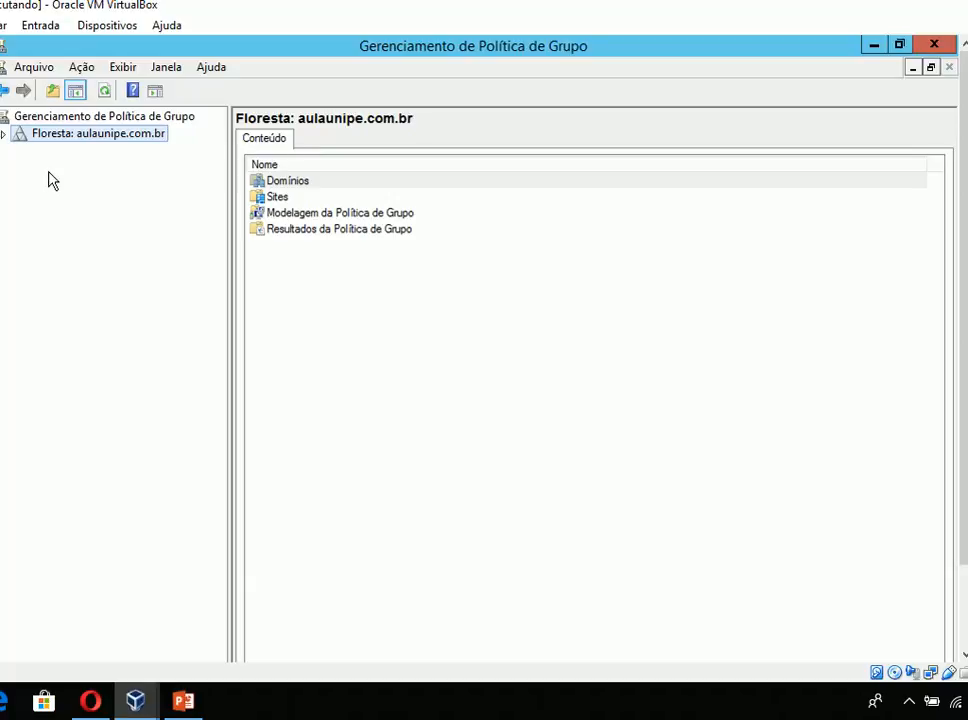
click(6, 134)
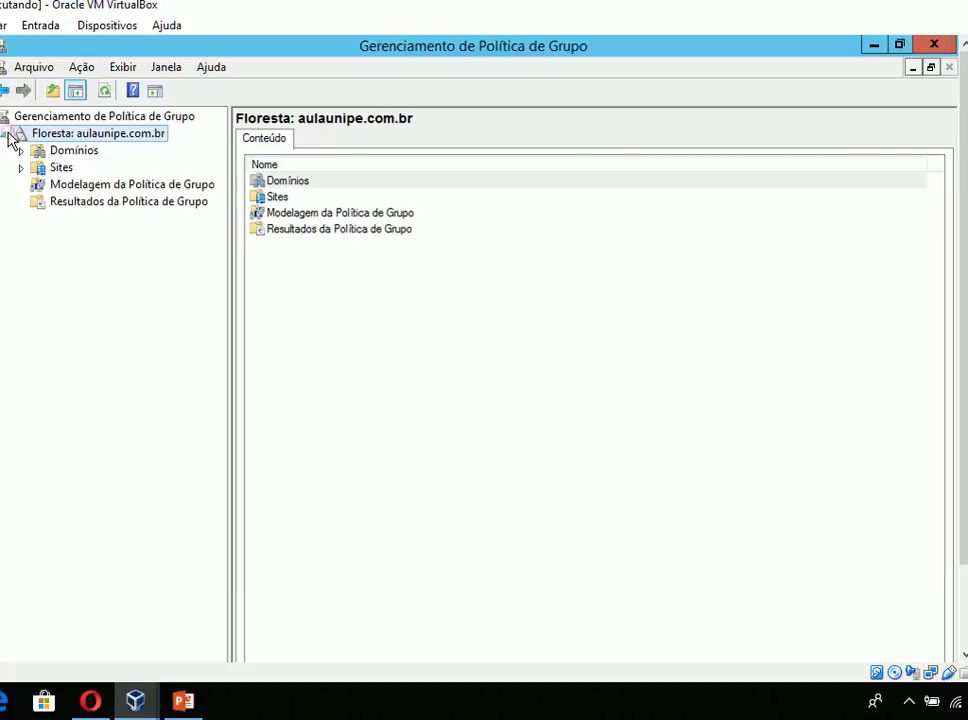
click(58, 152)
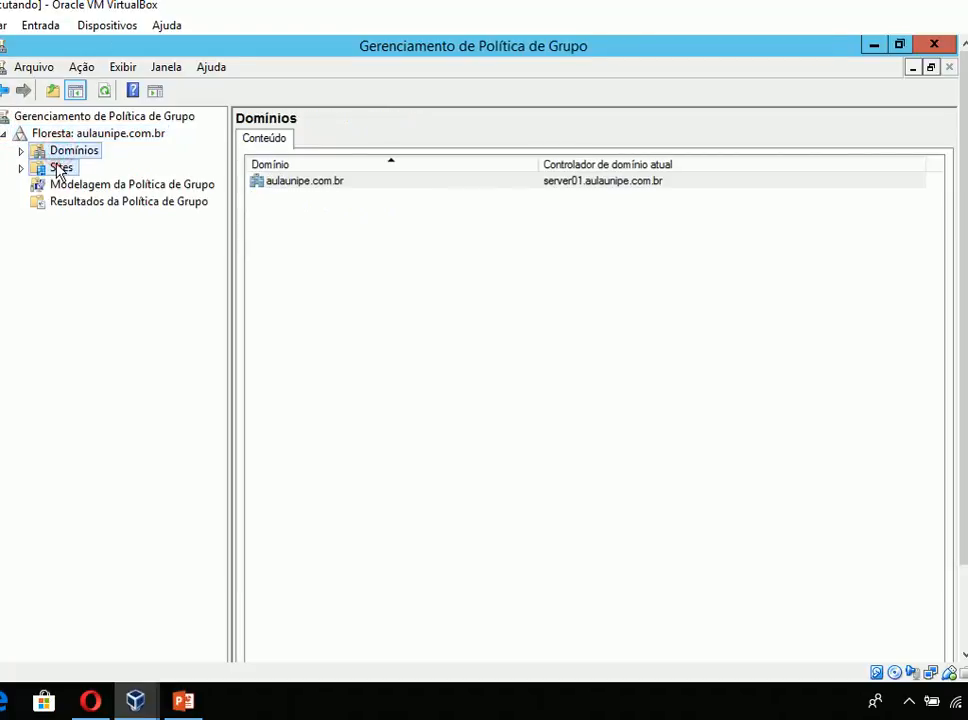
click(58, 170)
key(Down)
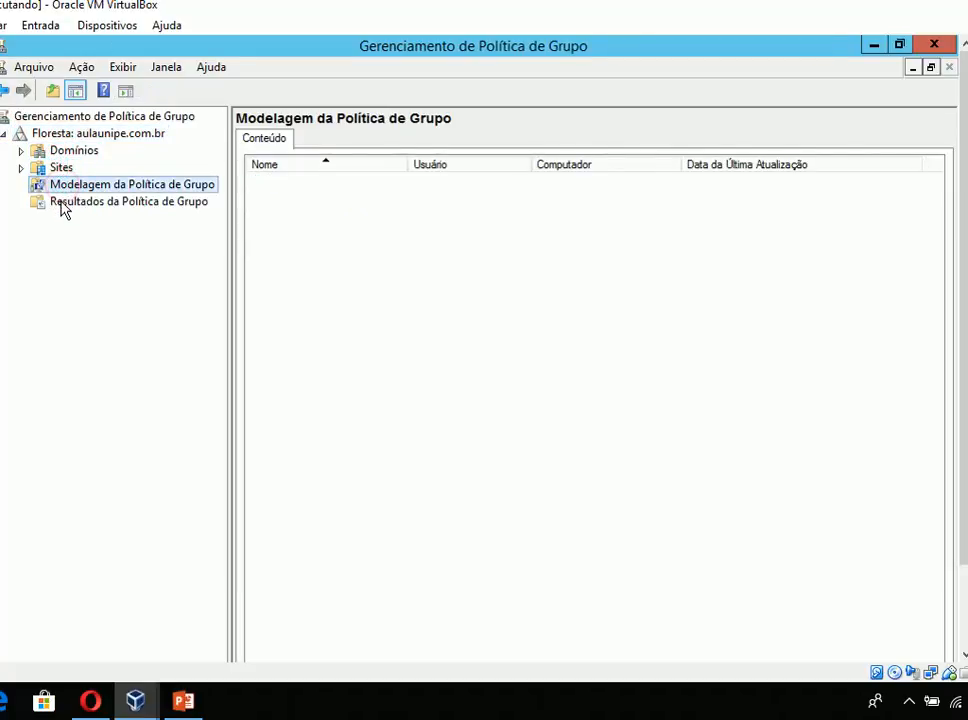
click(63, 205)
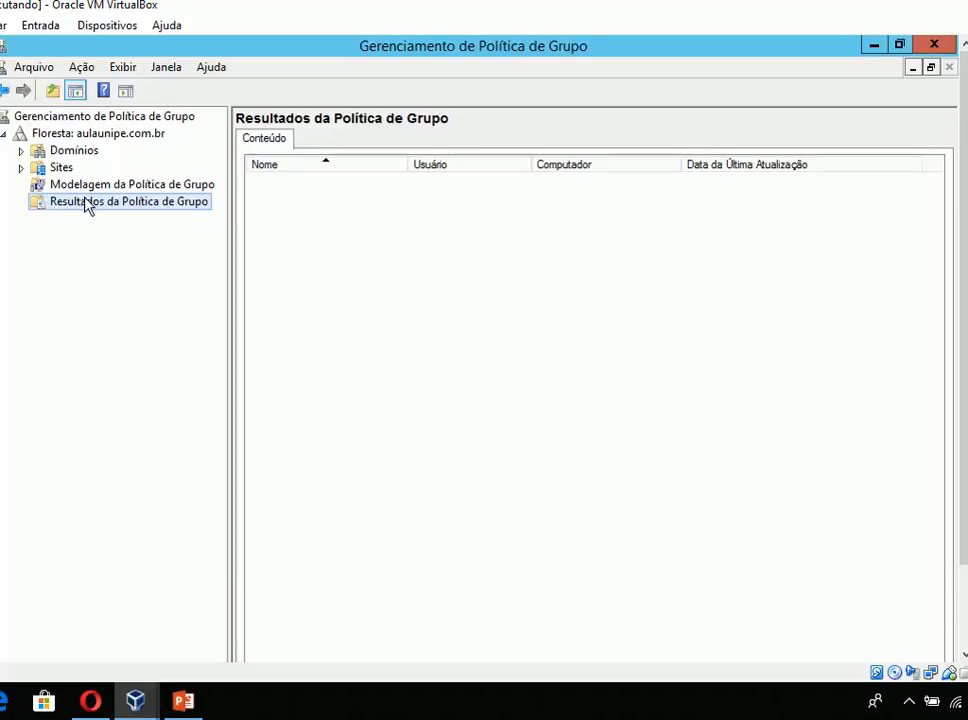
click(88, 186)
click(107, 201)
click(100, 186)
click(102, 203)
click(104, 187)
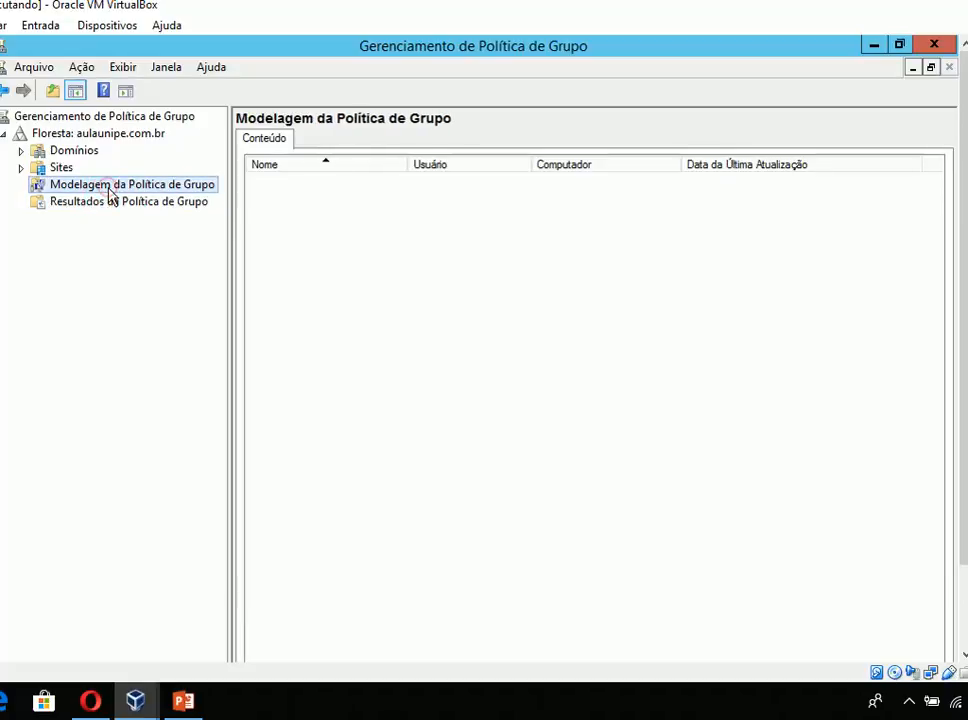
click(59, 168)
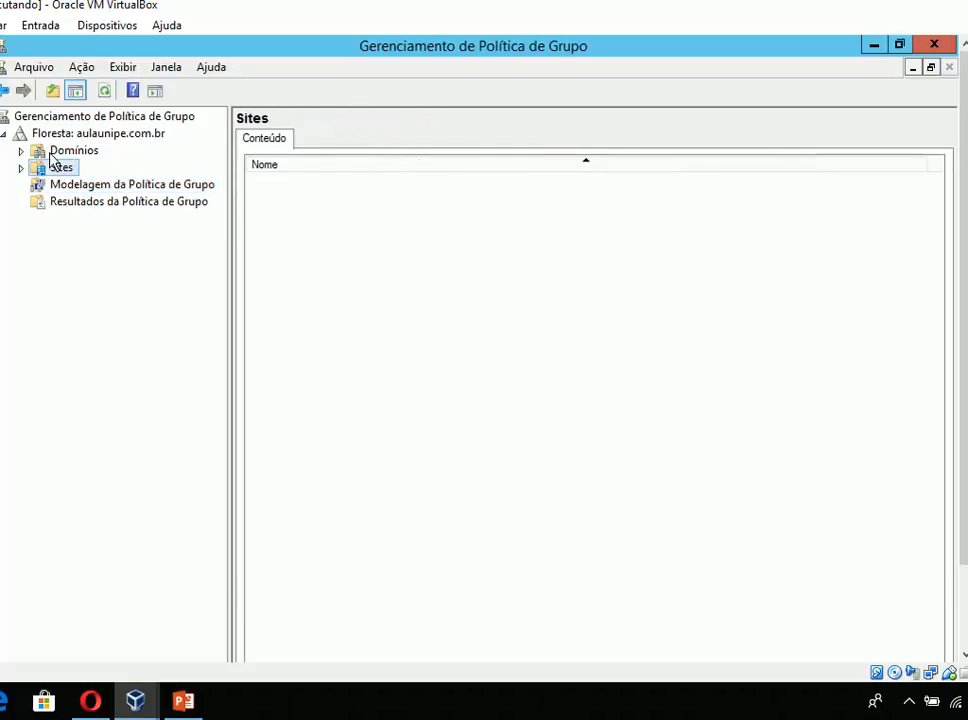
click(56, 152)
click(88, 136)
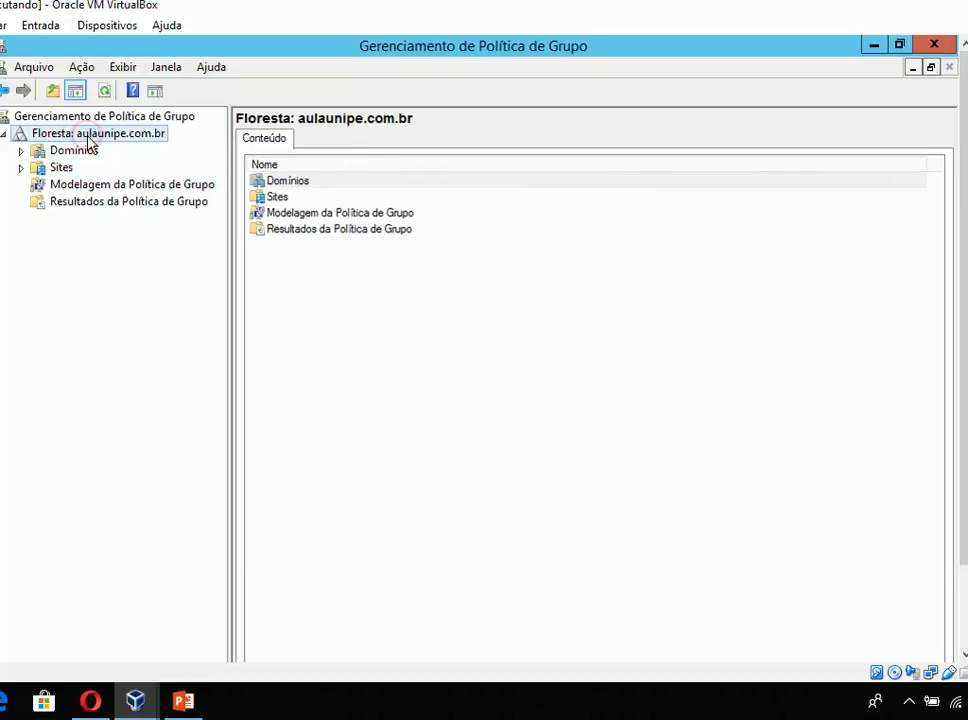
- Review the actions available for the forest, the aulaunipe.com.br domain and the Sites container
right_click(86, 140)
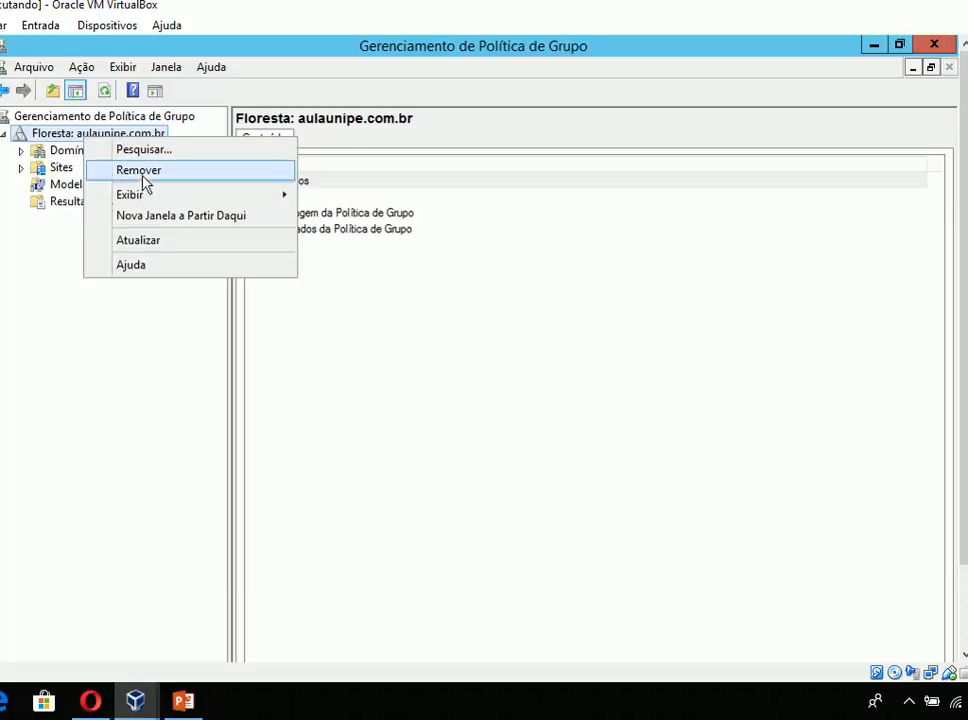
click(79, 270)
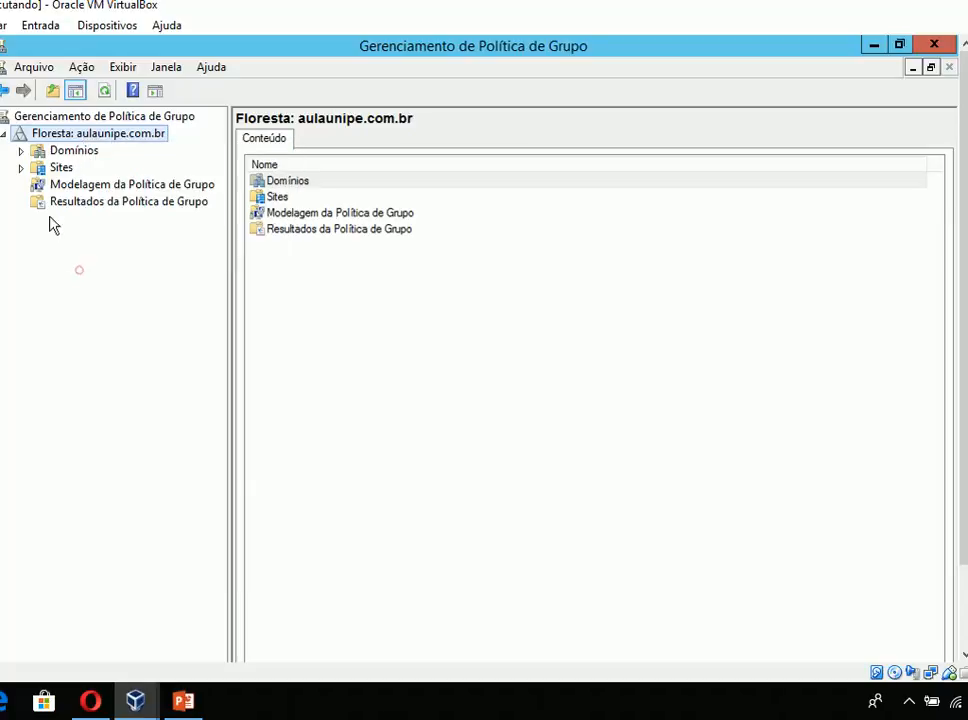
click(20, 150)
right_click(70, 168)
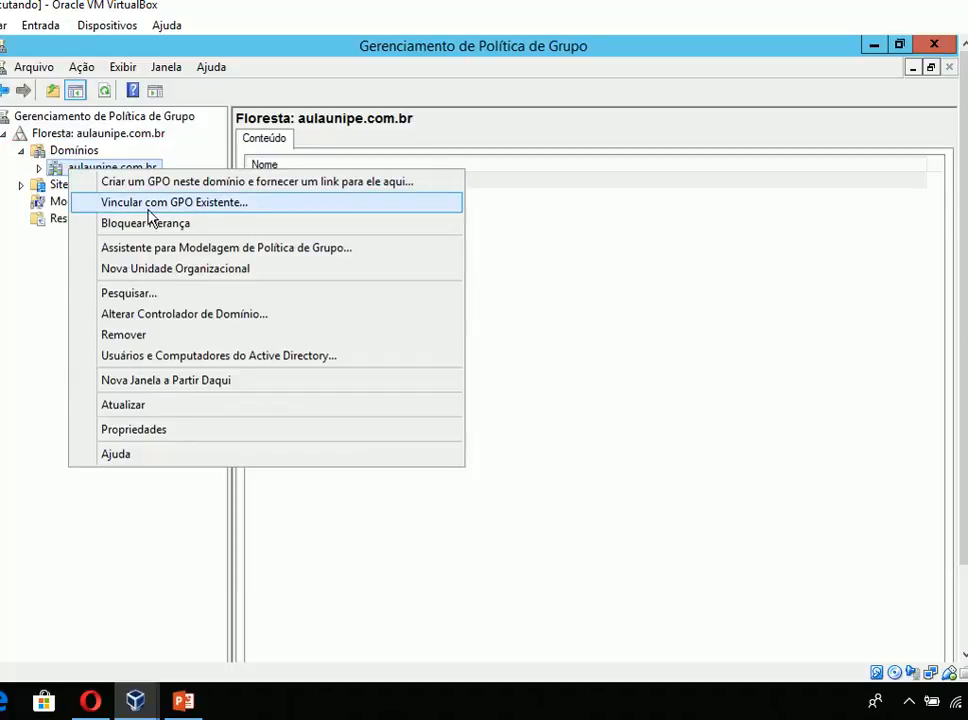
click(60, 263)
click(52, 188)
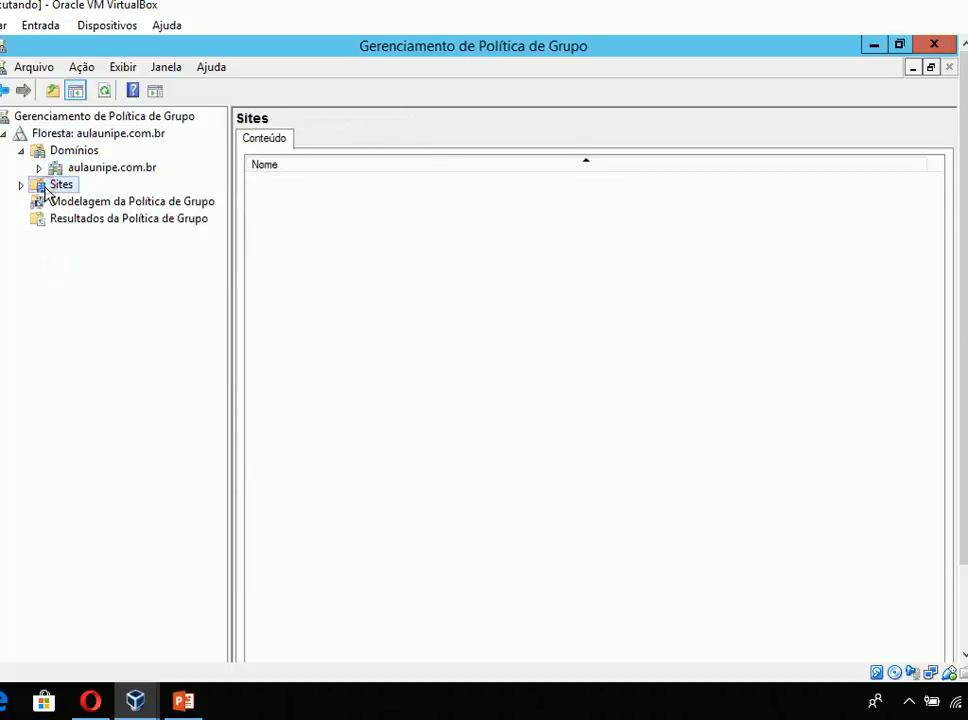
right_click(53, 192)
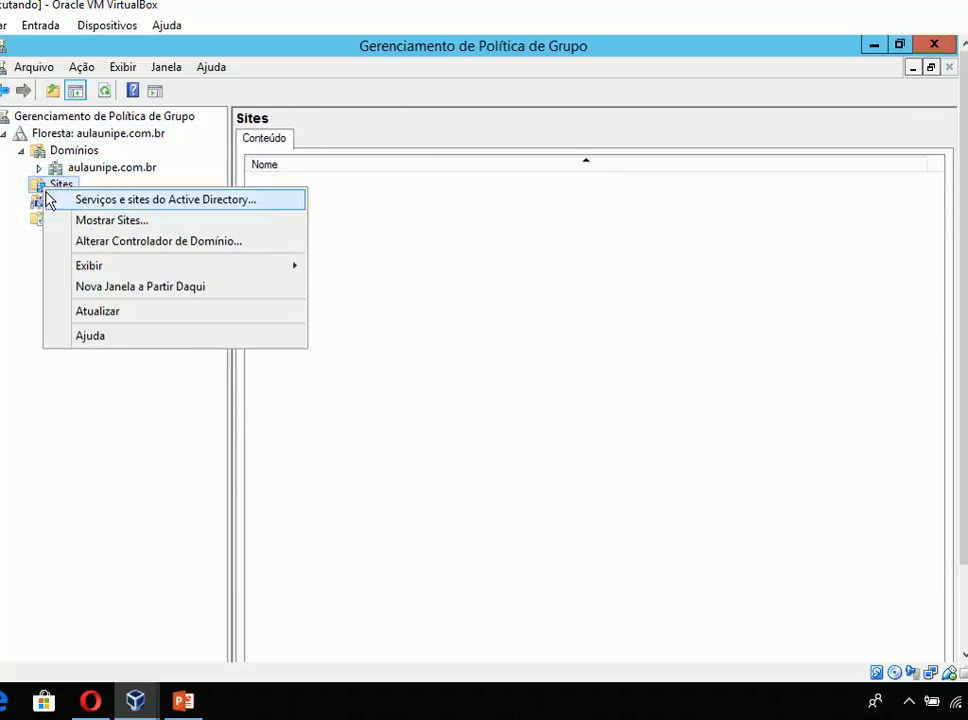
click(37, 201)
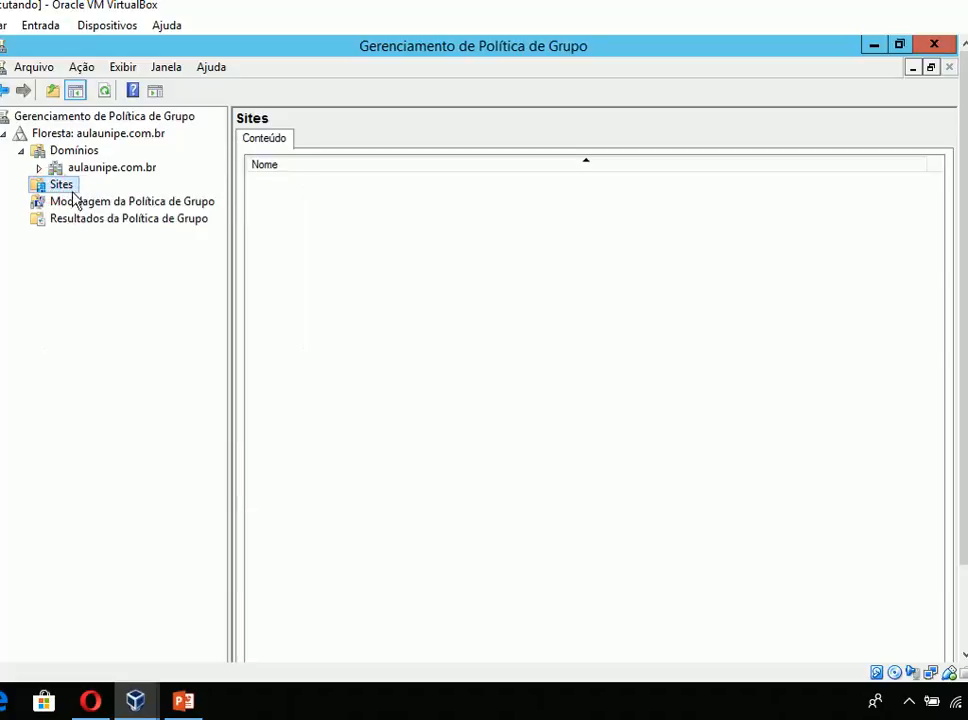
click(78, 186)
click(328, 196)
click(300, 194)
click(357, 193)
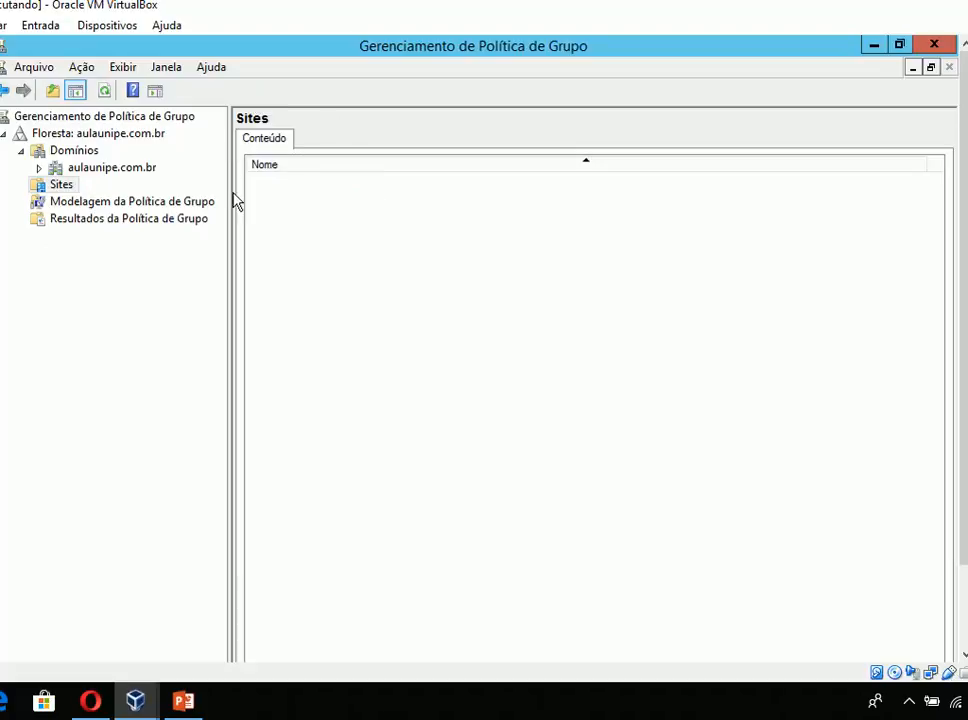
- Expand the aulaunipe.com.br domain and its Domain Controllers unit, and check the actions offered for Modelagem da Política de Grupo
click(136, 171)
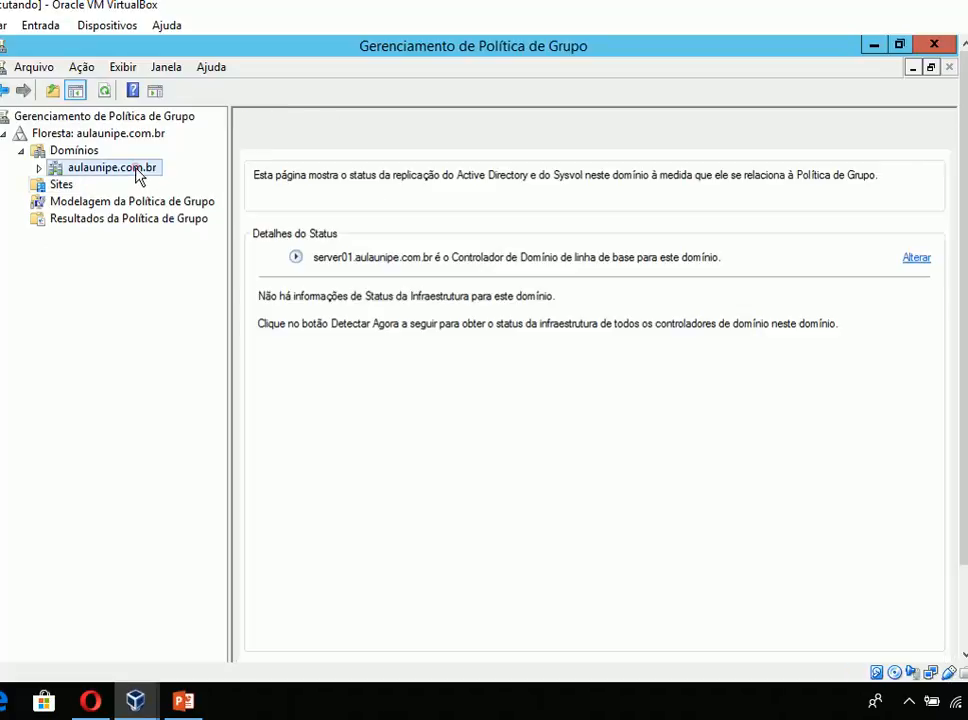
click(38, 169)
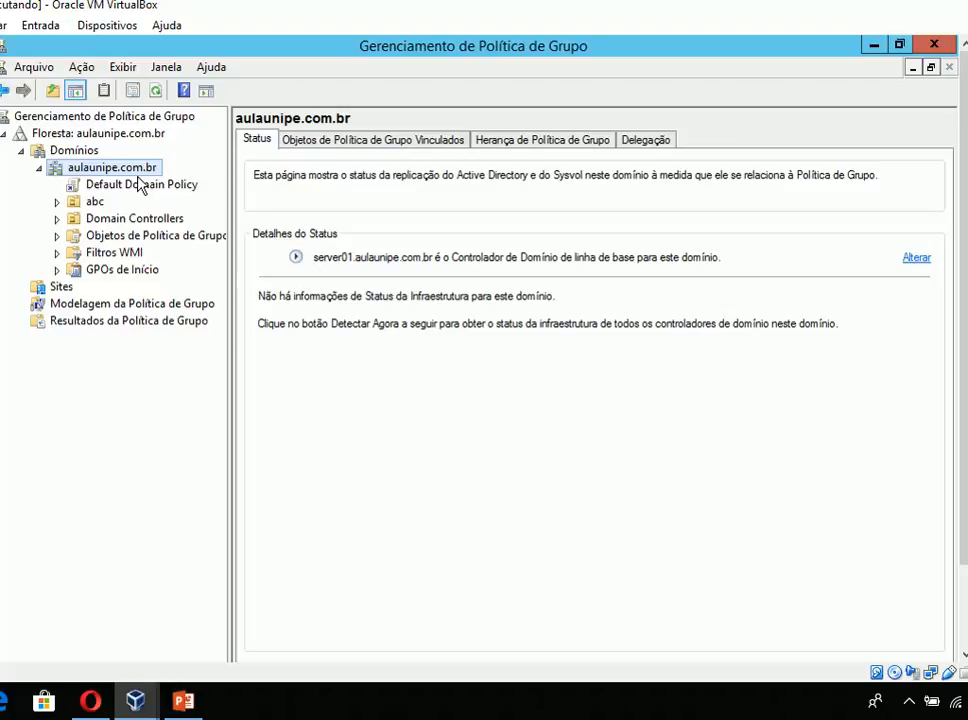
click(57, 220)
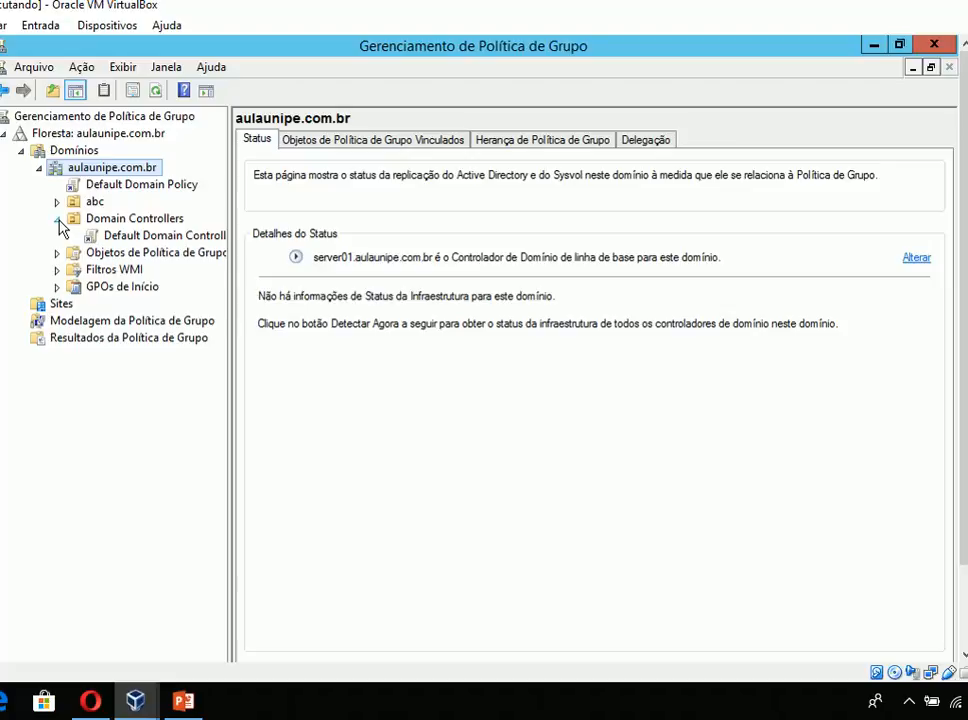
click(127, 322)
right_click(125, 323)
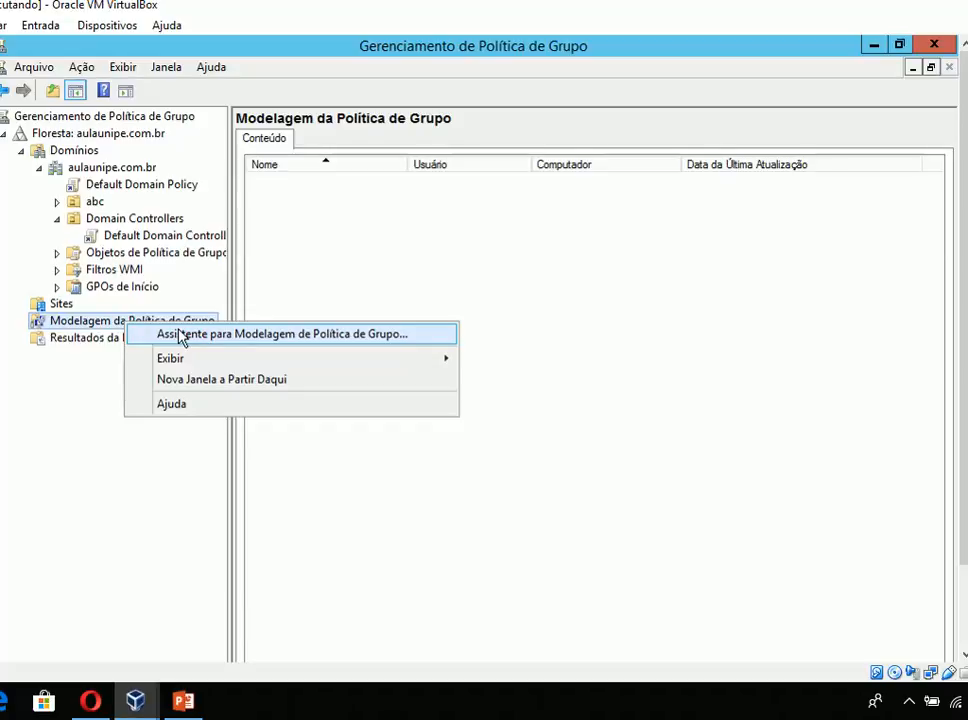
- Delete the GPO "Bloqueio de Prompt CMD" and its links from Objetos de Política de Grupo
click(118, 255)
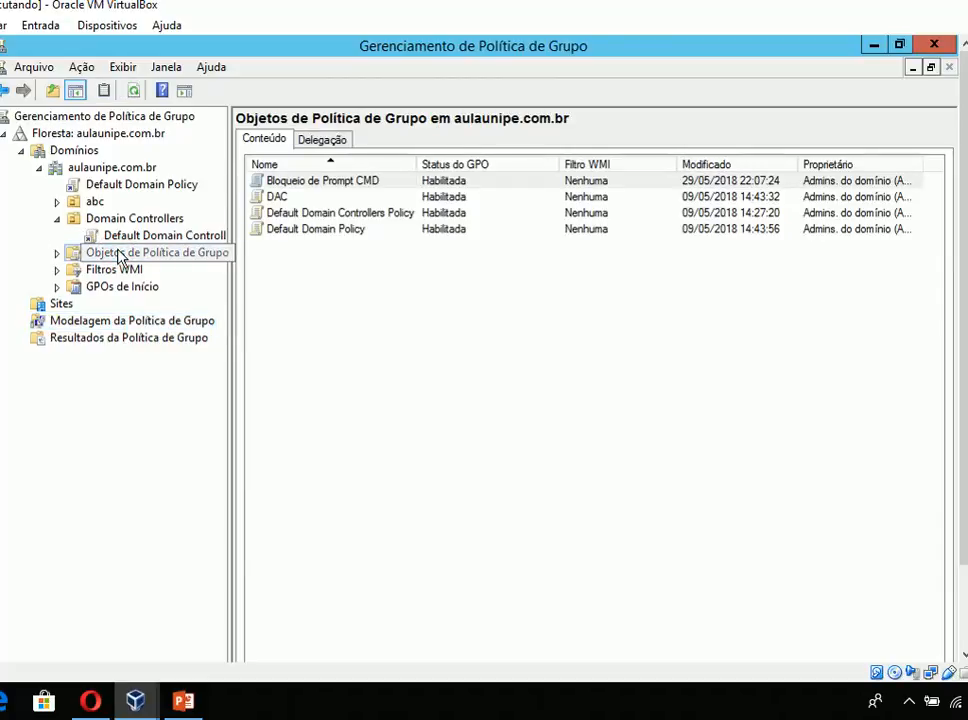
right_click(266, 181)
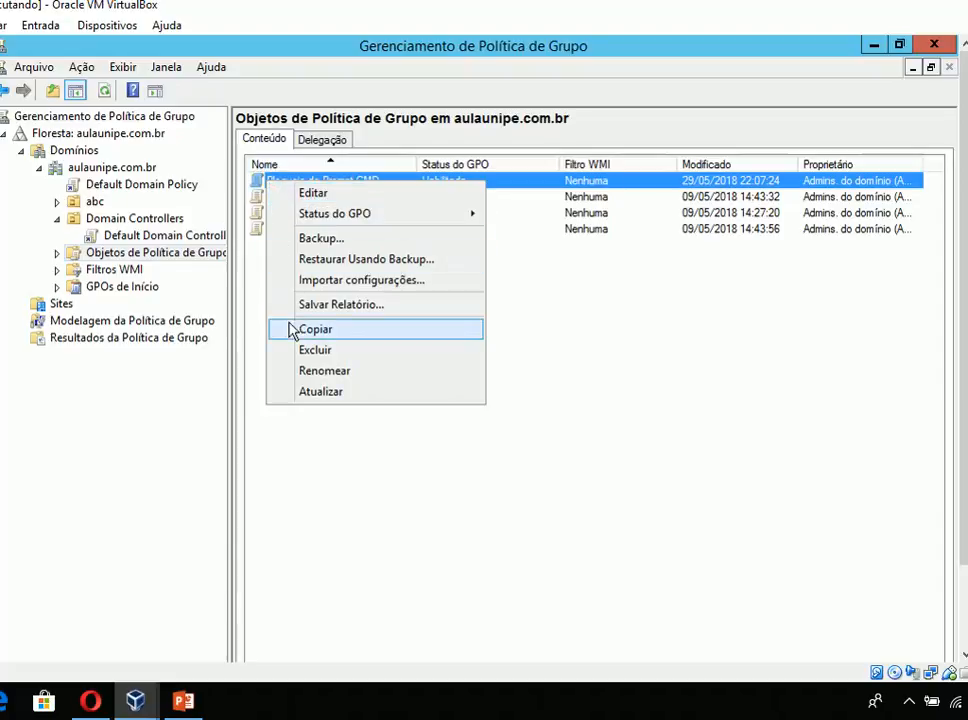
click(300, 351)
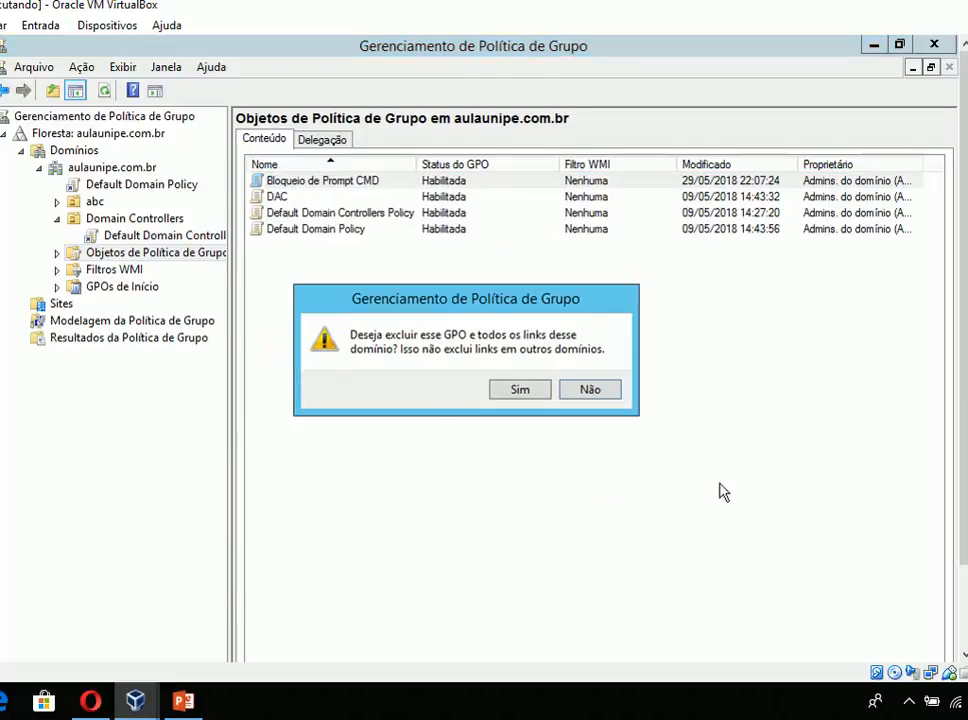
click(545, 394)
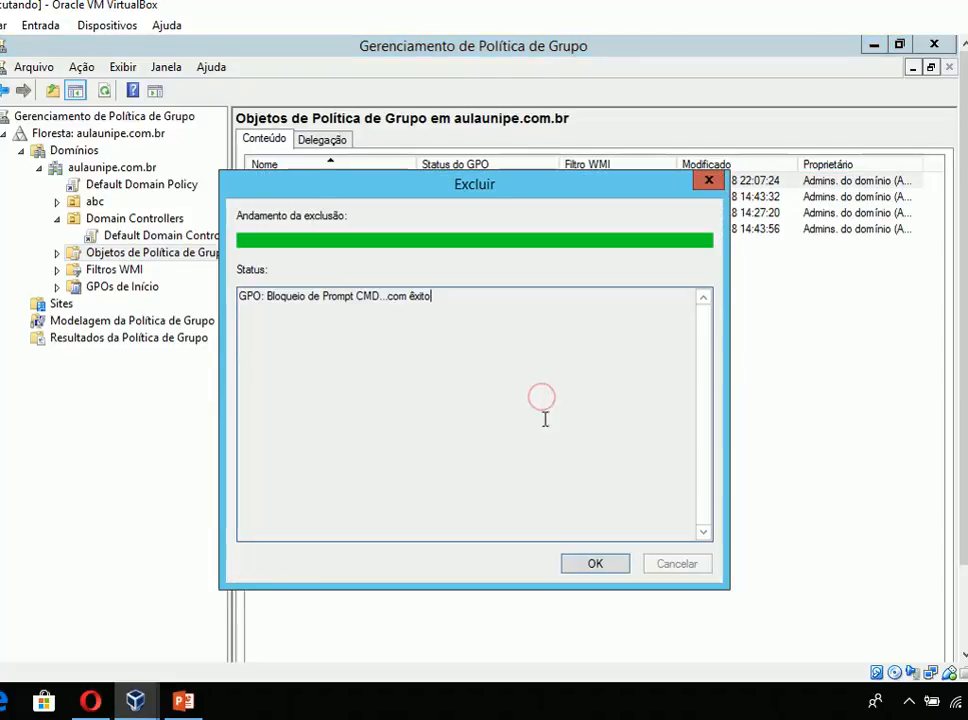
click(603, 565)
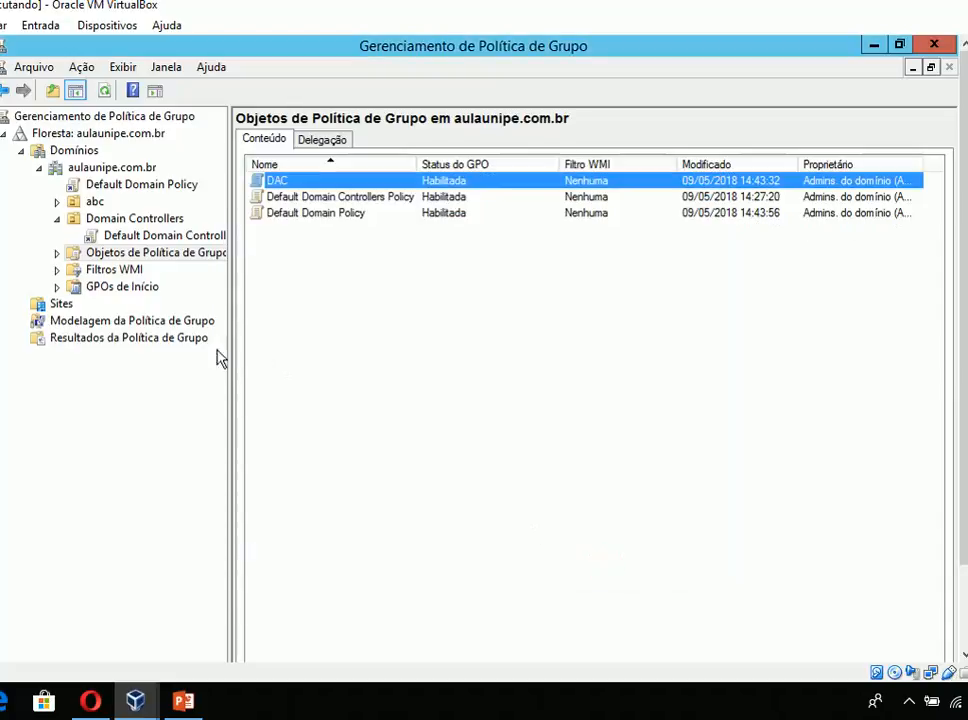
- Delete the DAC GPO and its links from the domain
right_click(318, 183)
click(385, 352)
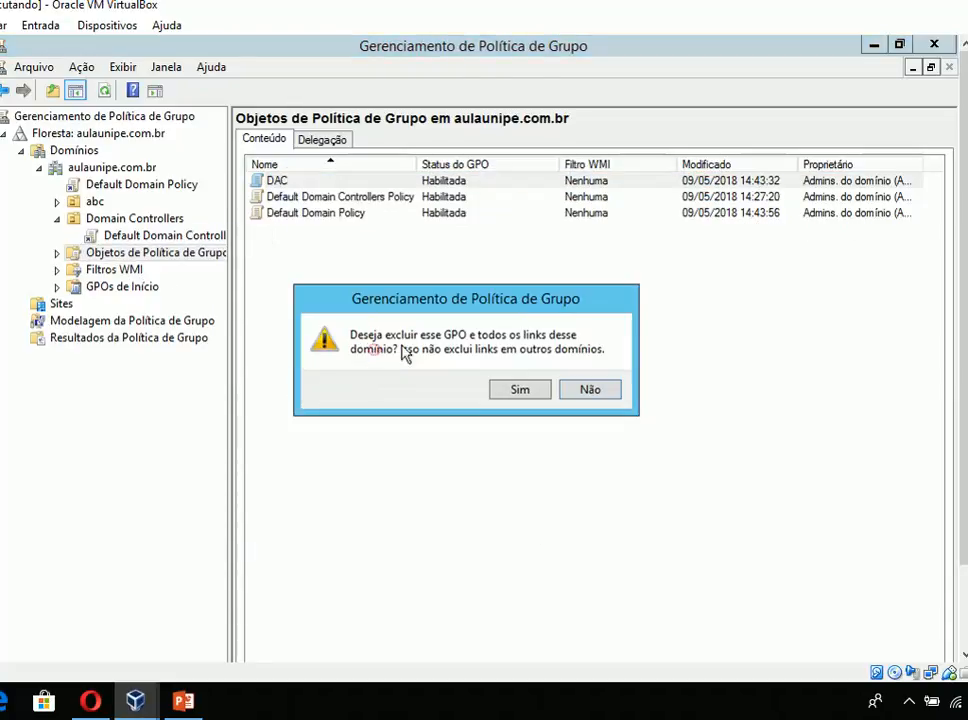
click(518, 393)
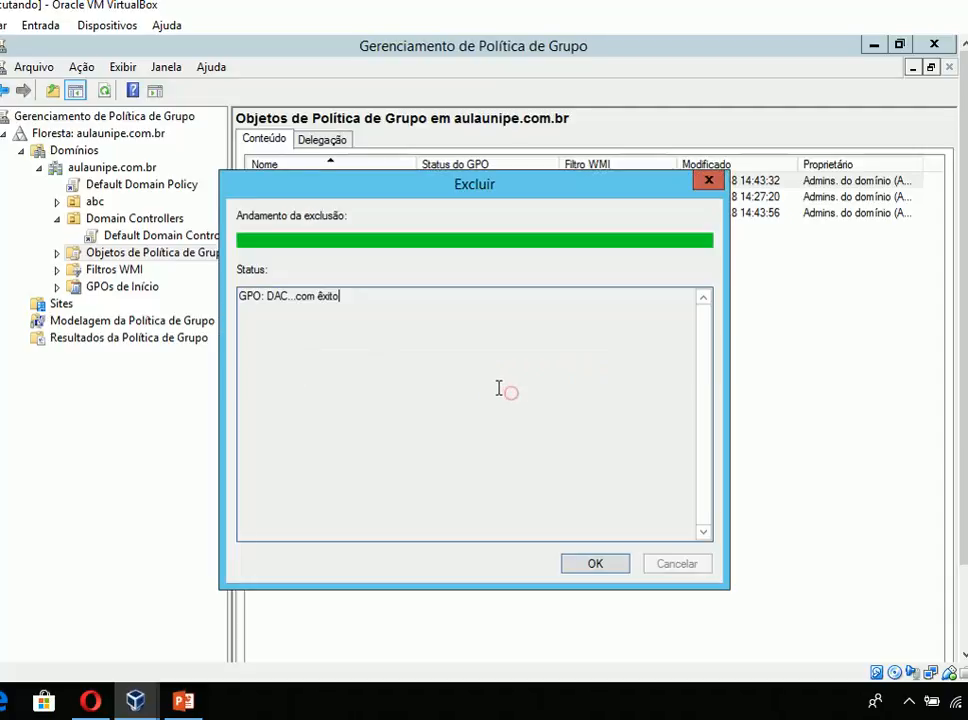
click(580, 564)
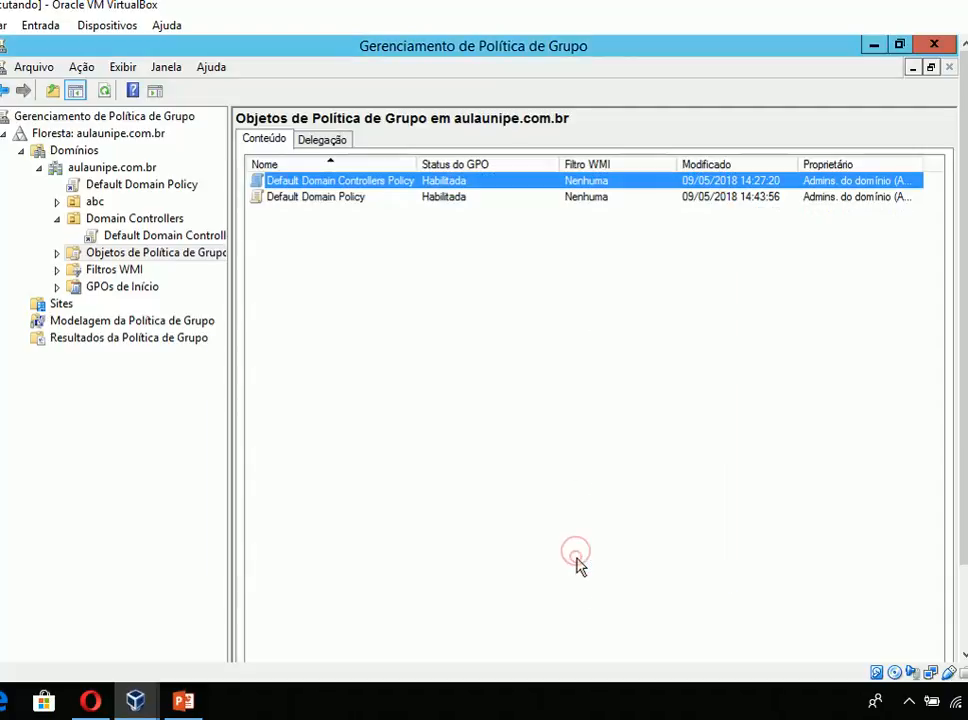
- Create a GPO named "Bloqueio de Prompt CMD" with no source starter GPO, and expand Objetos de Política de Grupo in the tree
right_click(199, 254)
click(210, 267)
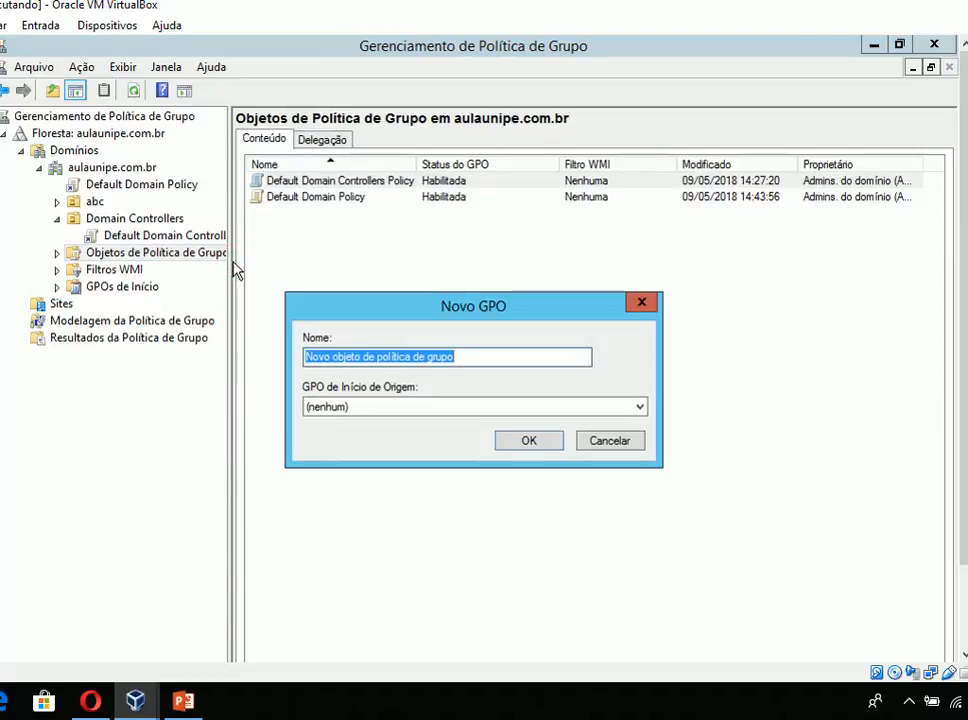
text(GP)
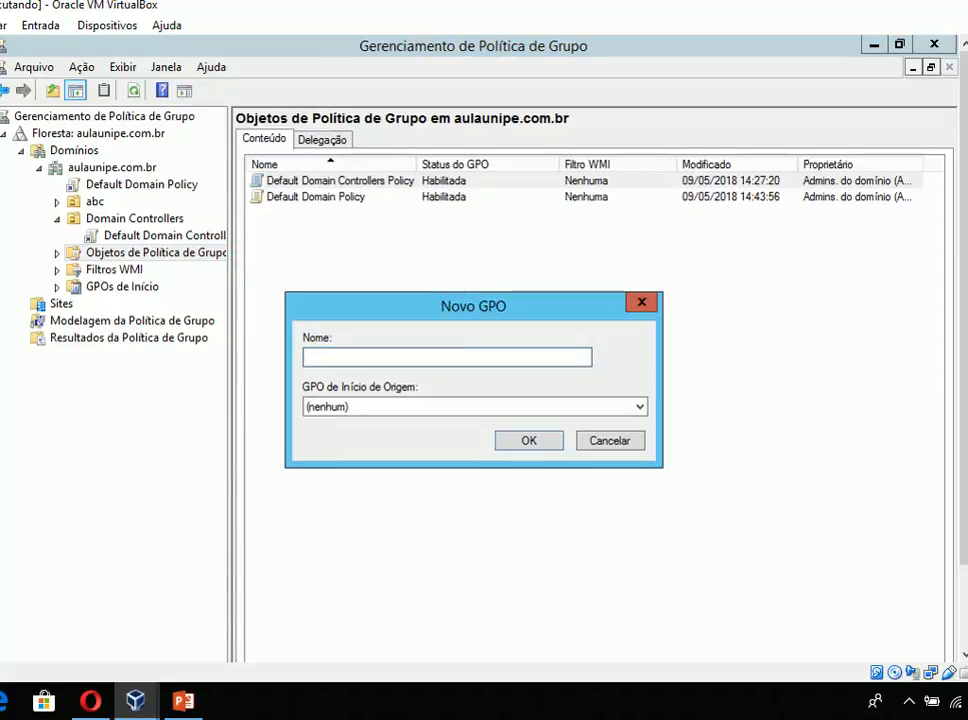
text(O)
key(BackSpace)
key(BackSpace)
key(BackSpace)
text(Bloqueio de )
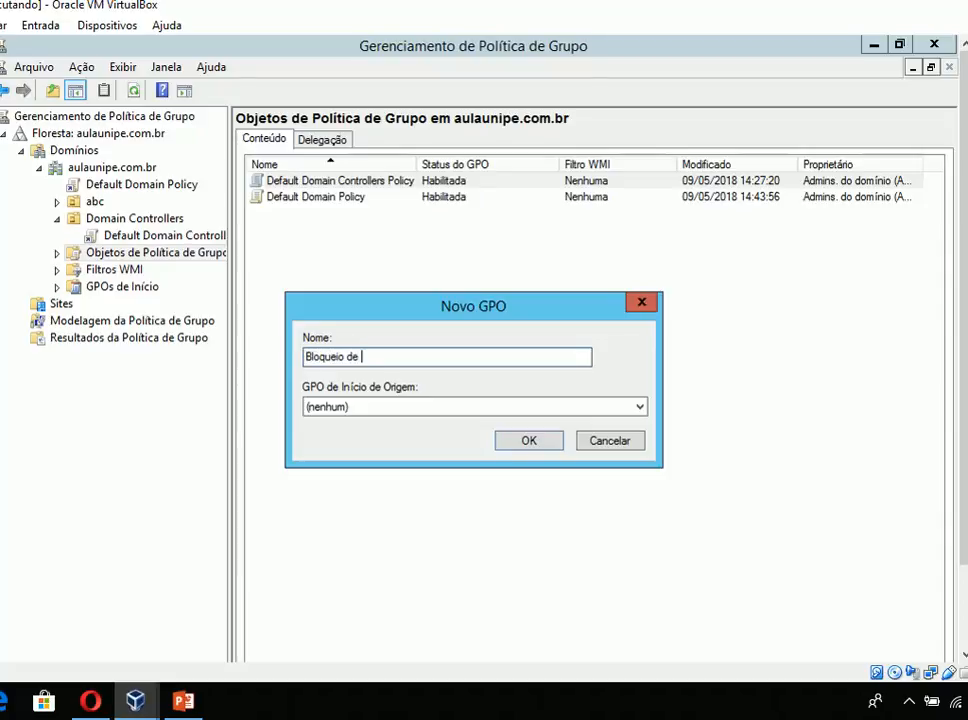
text(Prompt CMD)
click(534, 441)
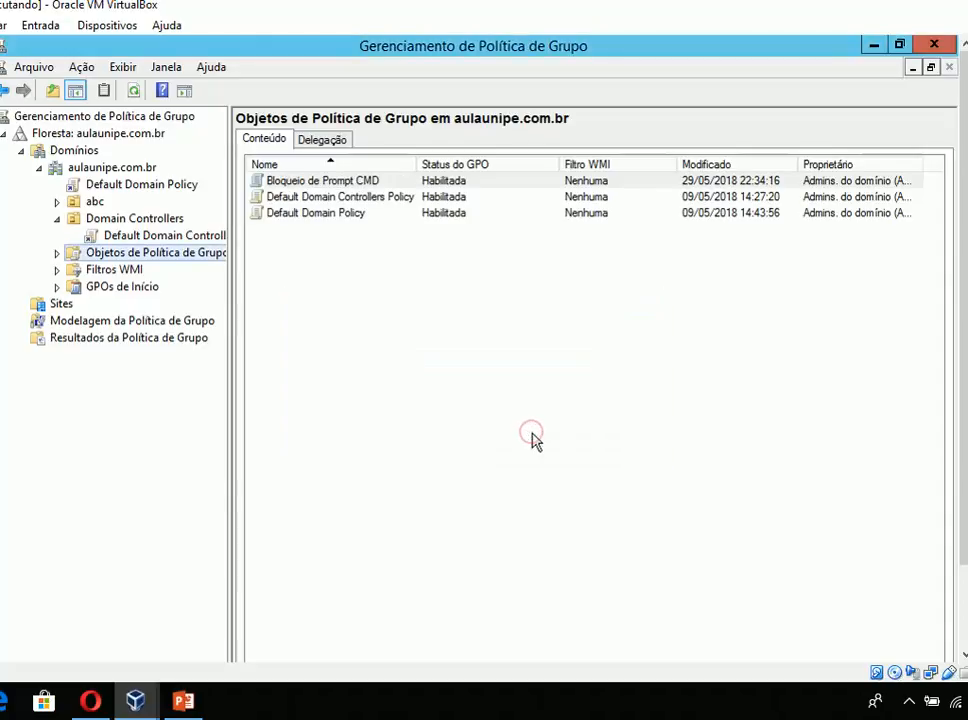
click(57, 253)
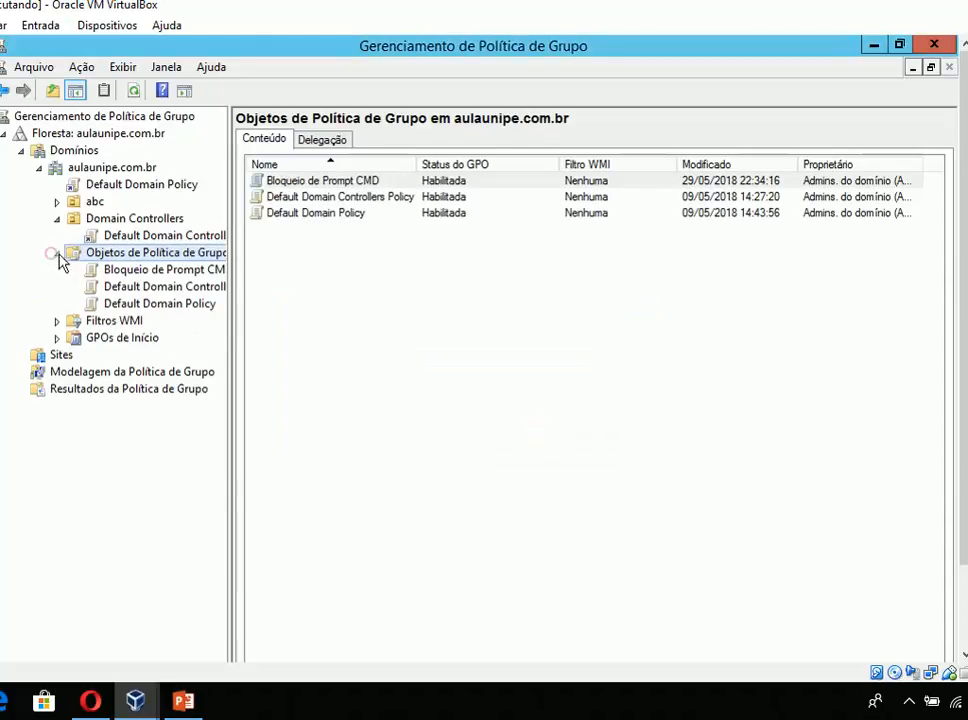
- Review the scope of the GPO "Bloqueio de Prompt CMD", displaying its links for aulaunipe.com.br
click(122, 271)
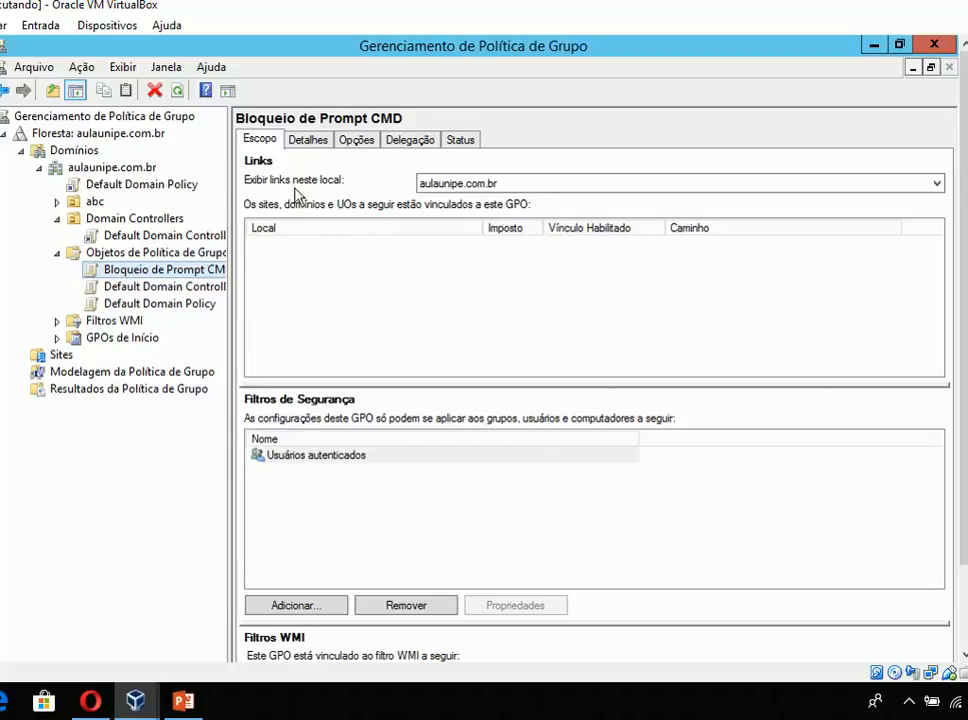
click(428, 185)
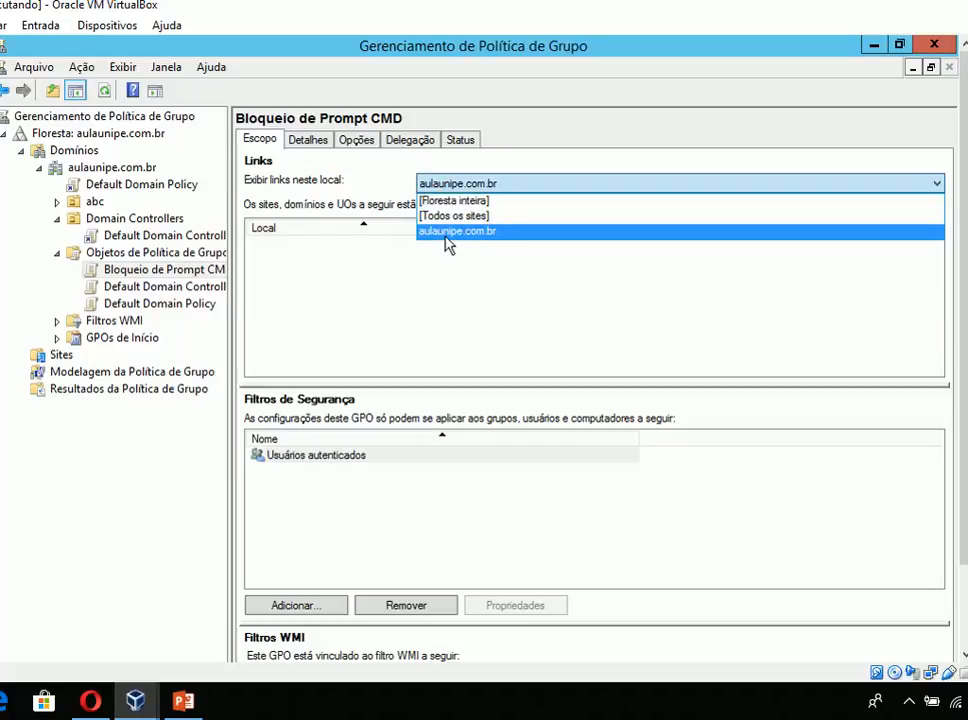
click(447, 238)
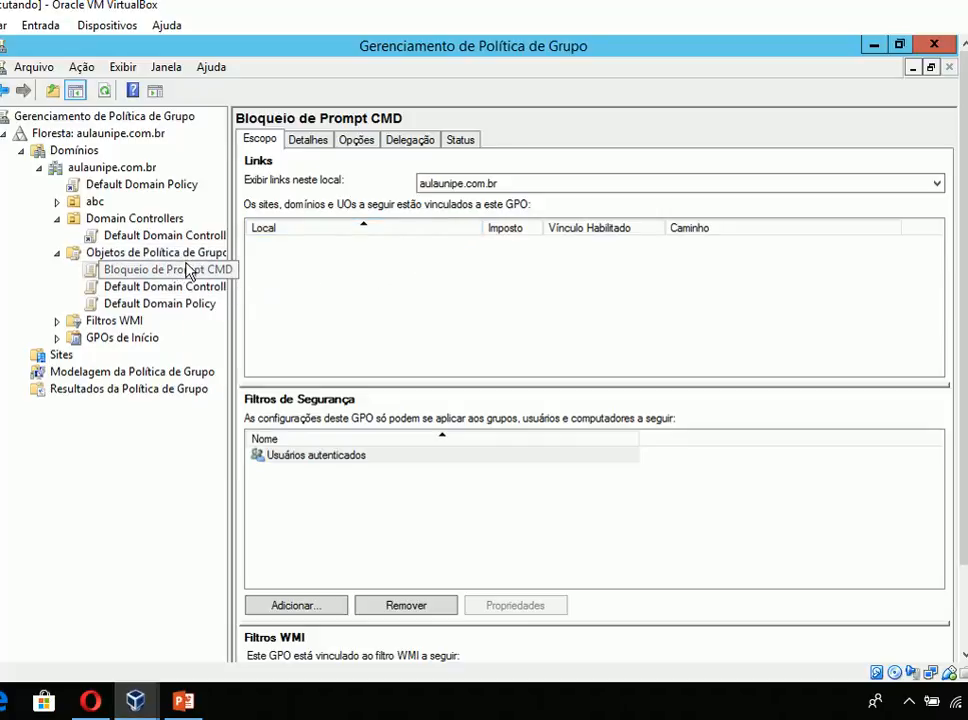
- Link the existing GPO "Bloqueio de Prompt CMD" to the usuarios organizational unit inside abc
click(57, 218)
click(57, 201)
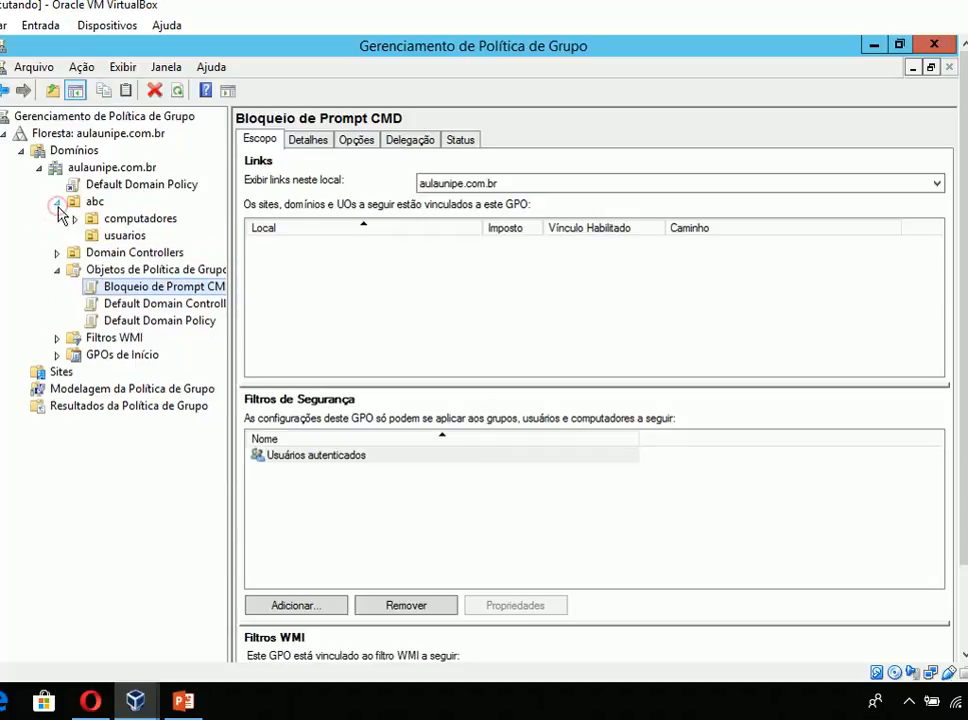
click(122, 237)
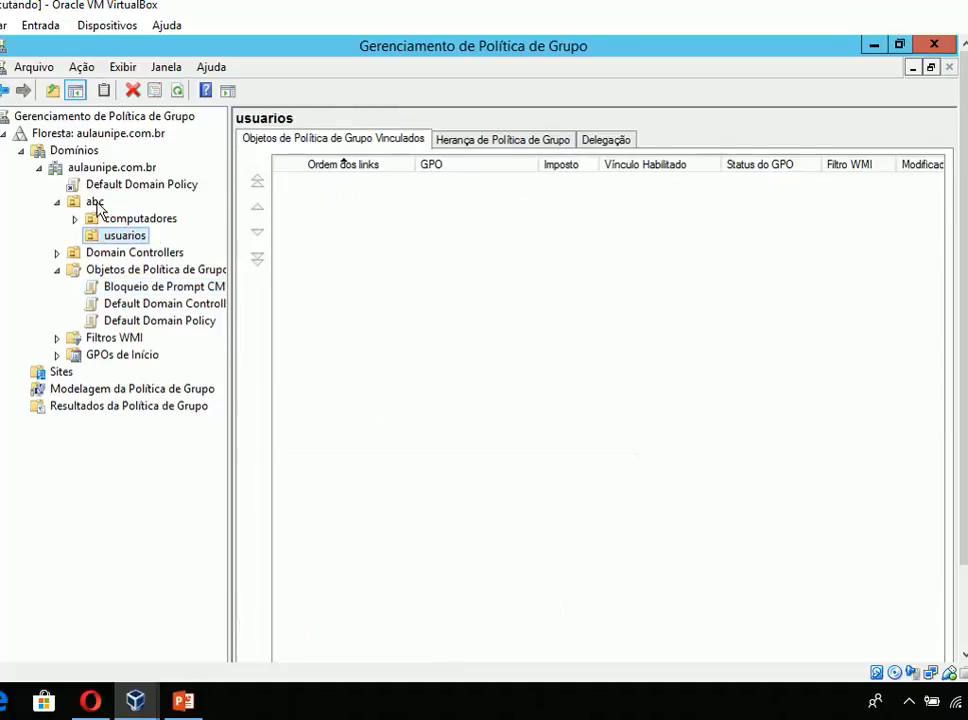
click(100, 202)
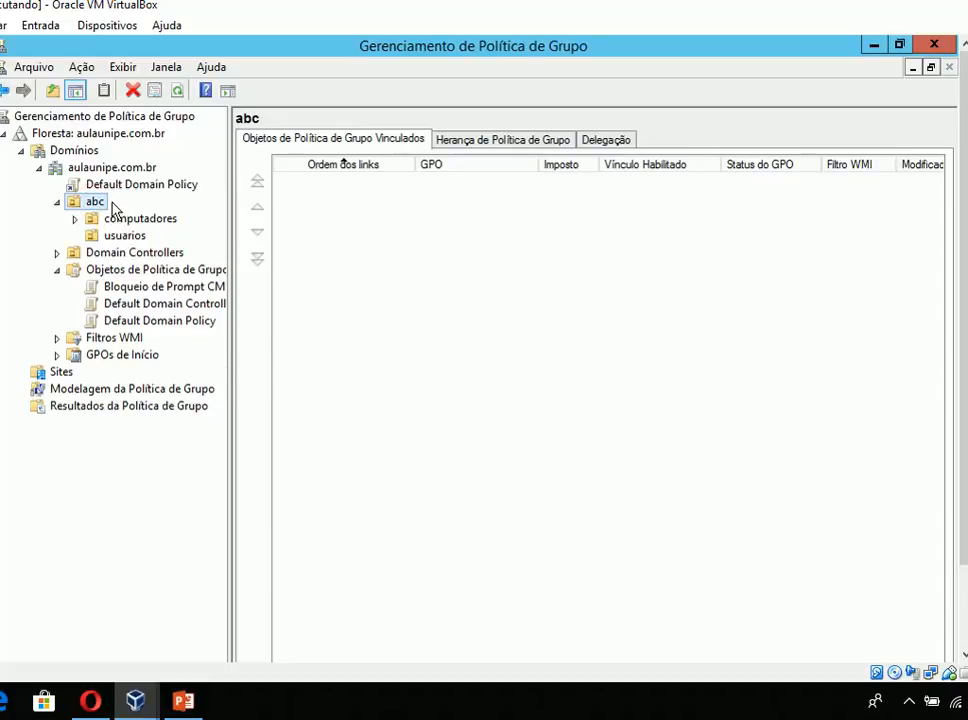
click(124, 237)
right_click(124, 237)
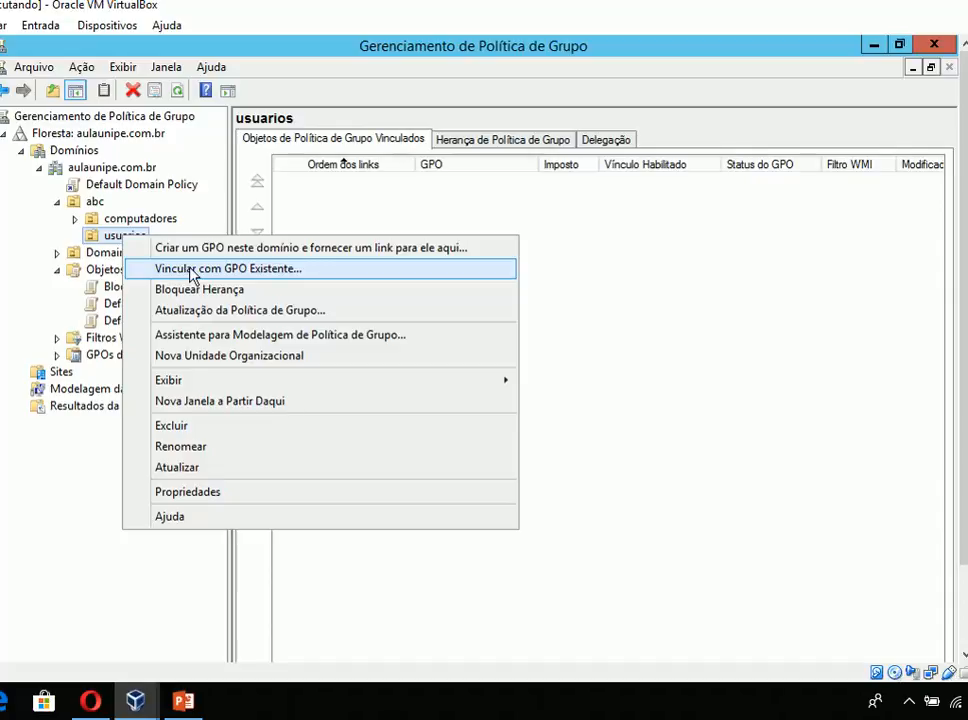
click(185, 270)
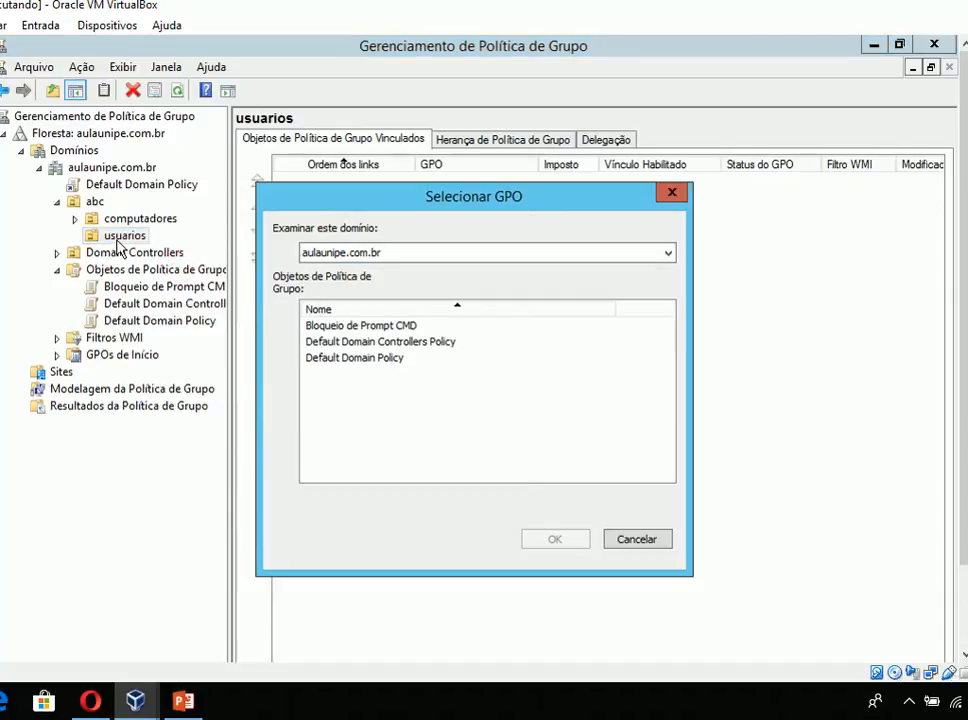
click(337, 327)
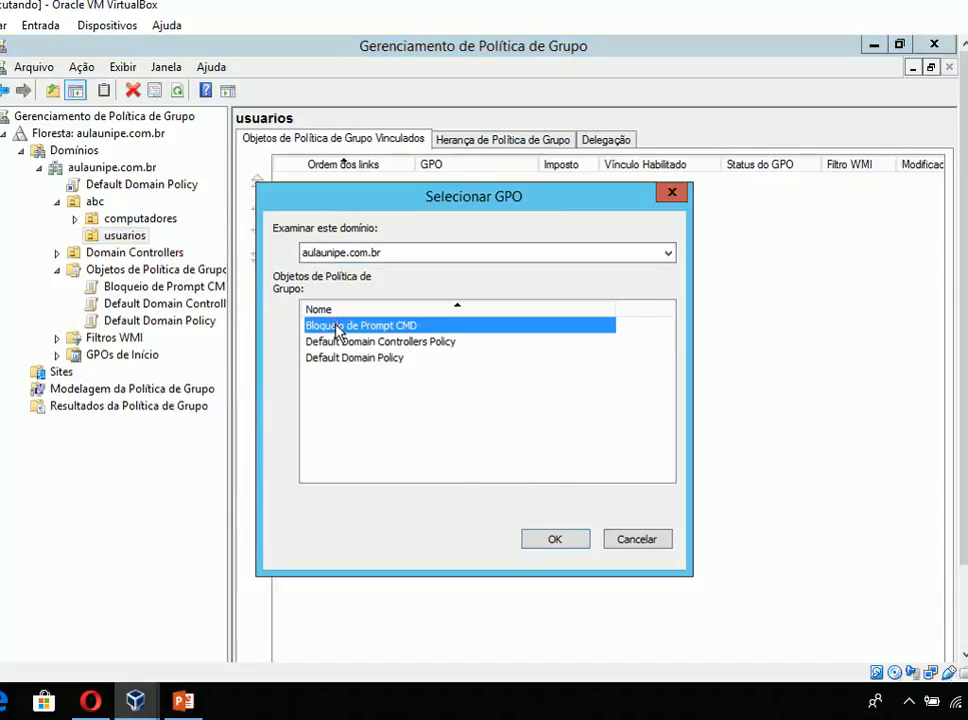
click(585, 539)
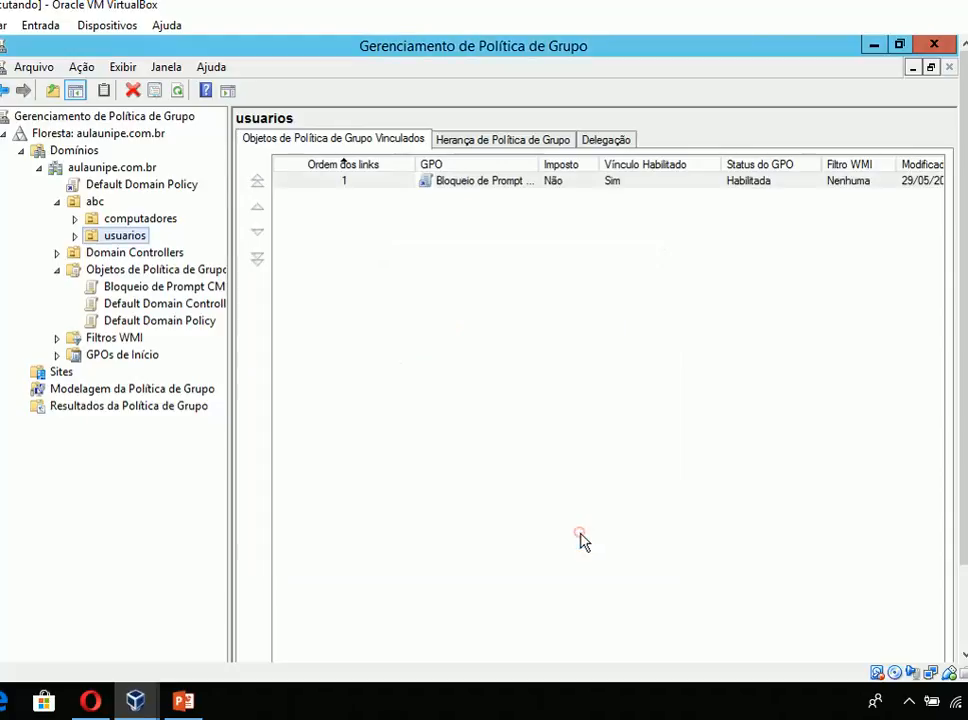
- Remove Usuários autenticados from the security filtering of the GPO "Bloqueio de Prompt CMD"
click(130, 288)
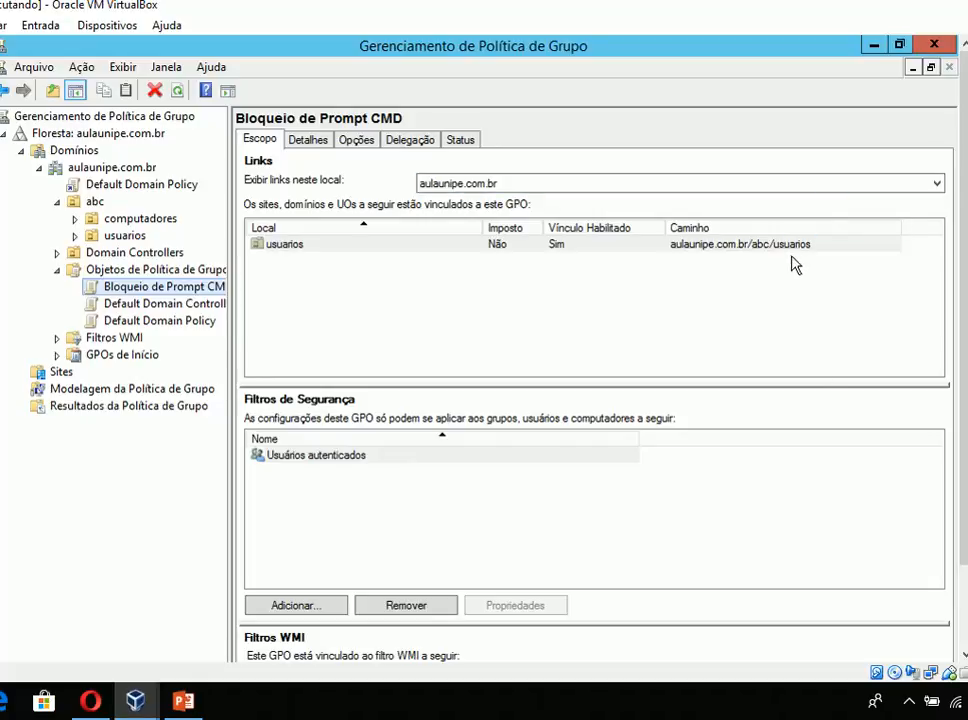
click(410, 604)
click(488, 427)
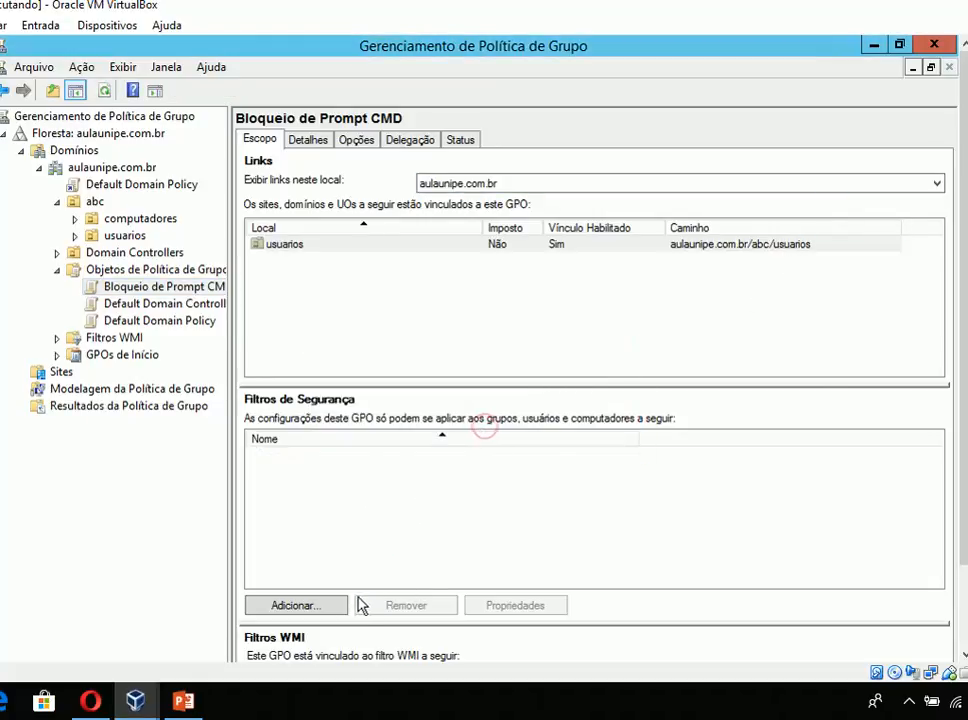
- Start adding "alunos" to the GPO's security filtering, leaving only Grupos selected as the object type
click(331, 604)
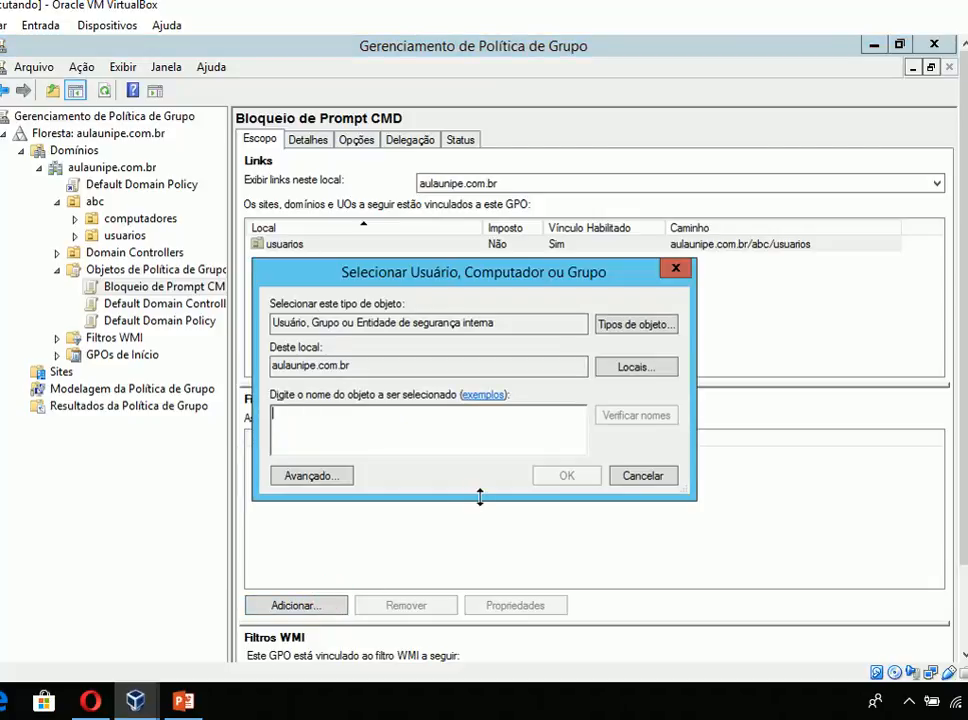
text(alunos)
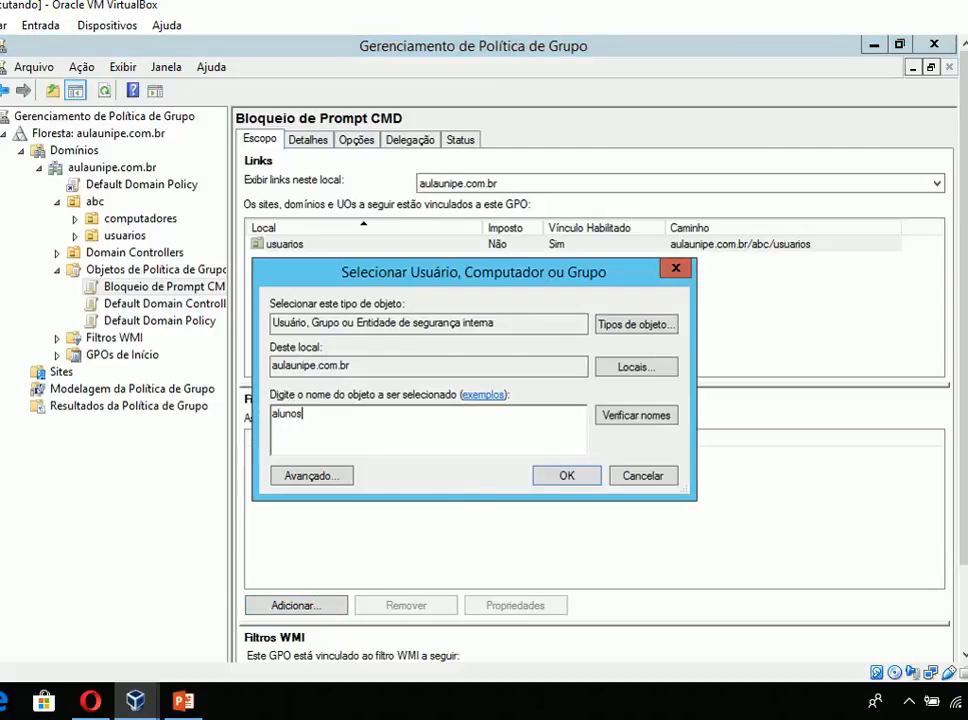
click(630, 326)
click(261, 335)
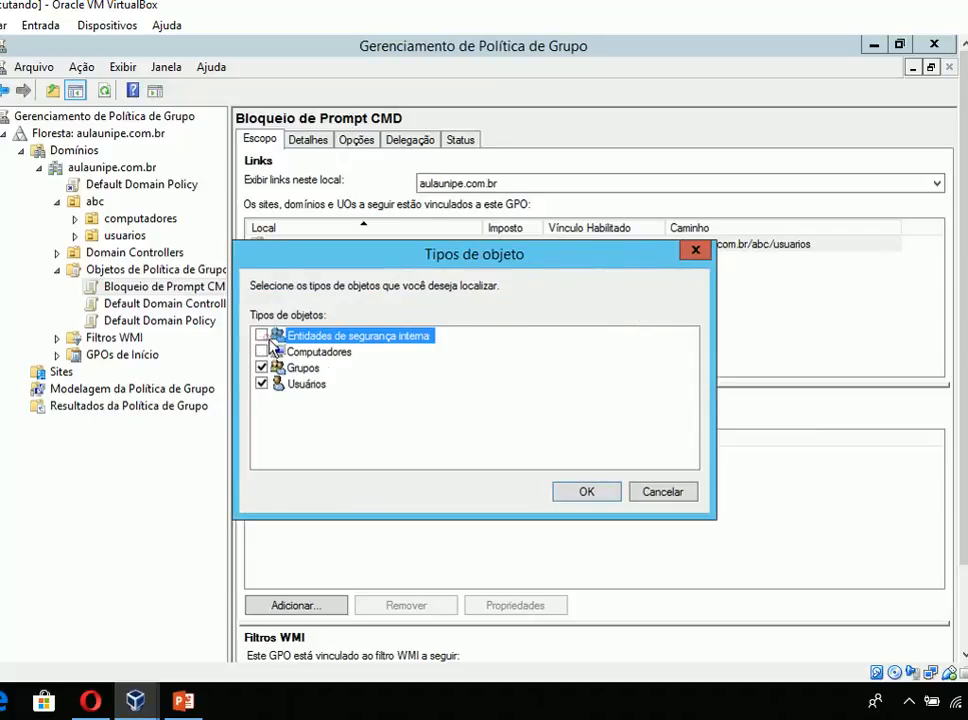
click(261, 384)
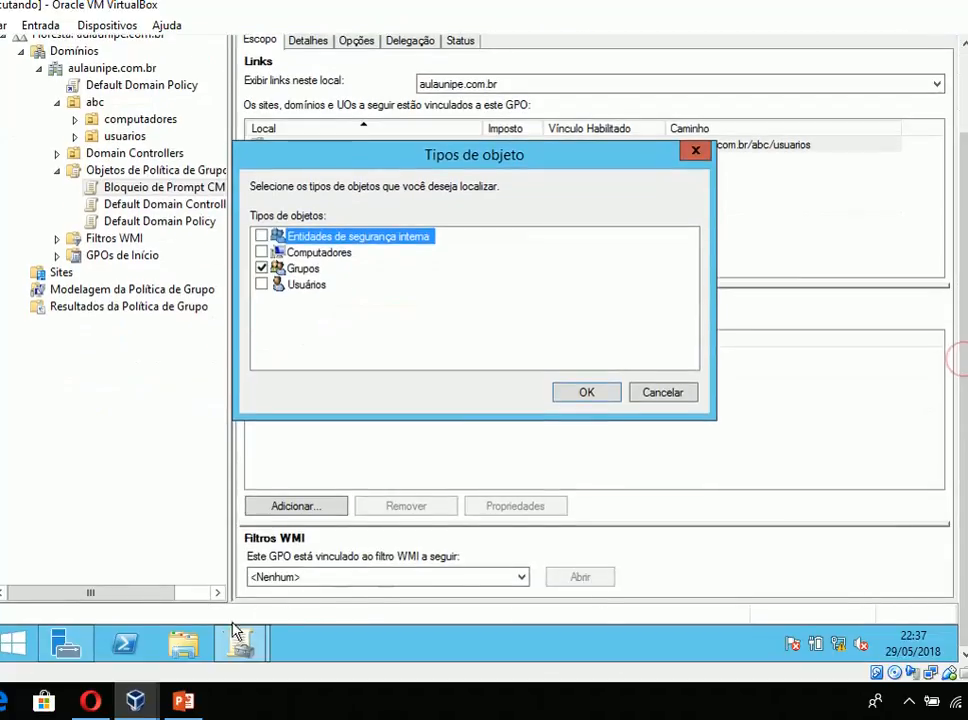
- Open Usuários e Computadores do Active Directory by running dsa.msc
key(super+r)
text(dsa)
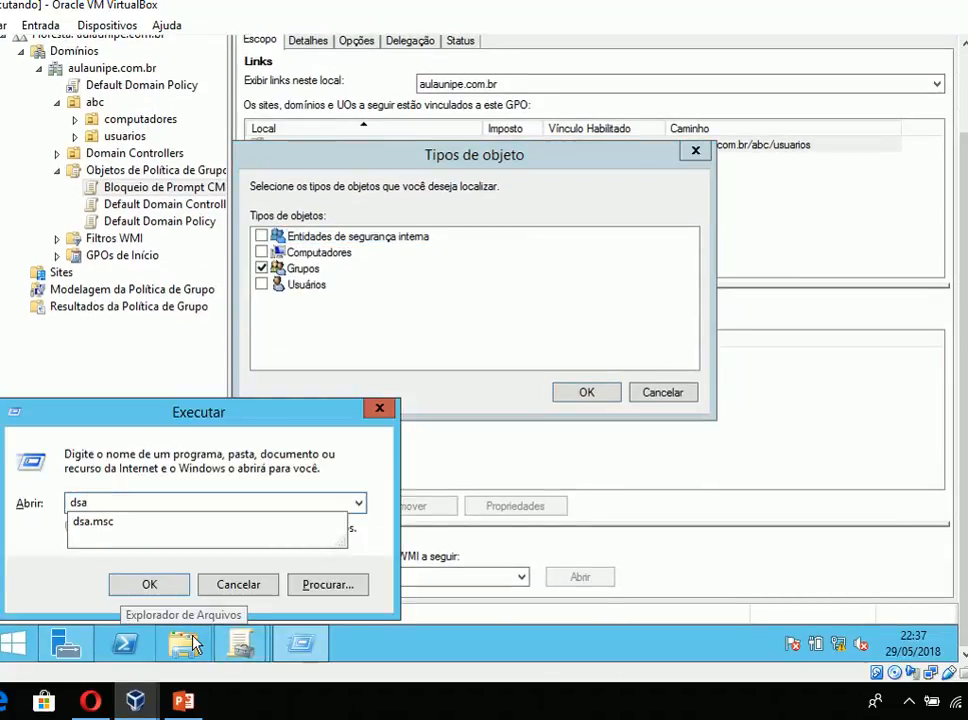
text(.msc)
key(Return)
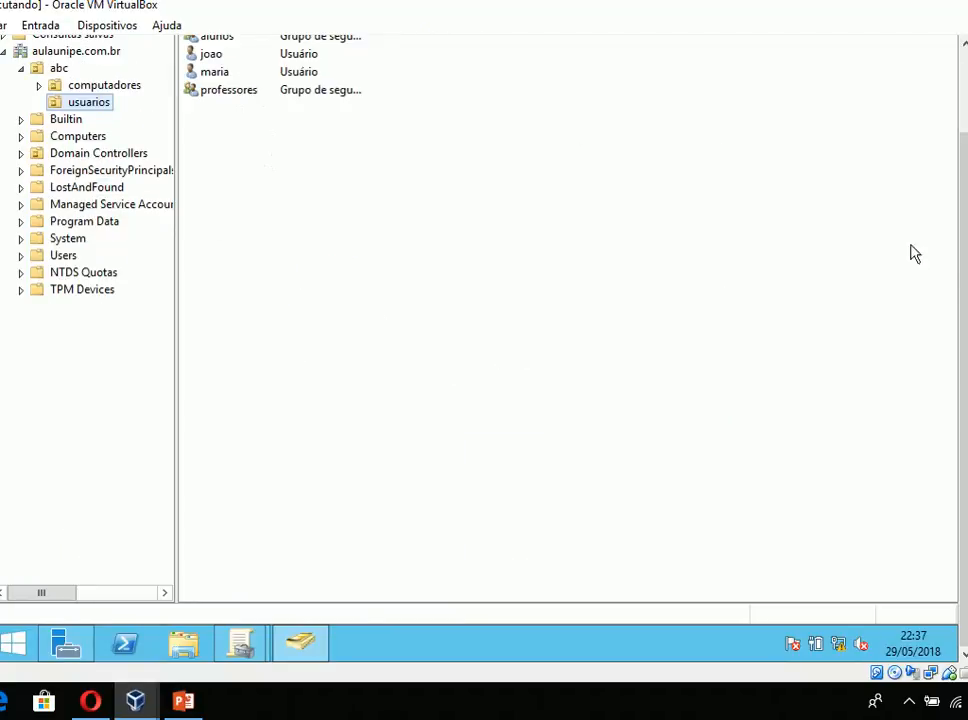
- Check the members of the alunos and professores groups in the usuarios unit, and return to Gerenciamento de Política de Grupo
scroll(963, 281, up, 2)
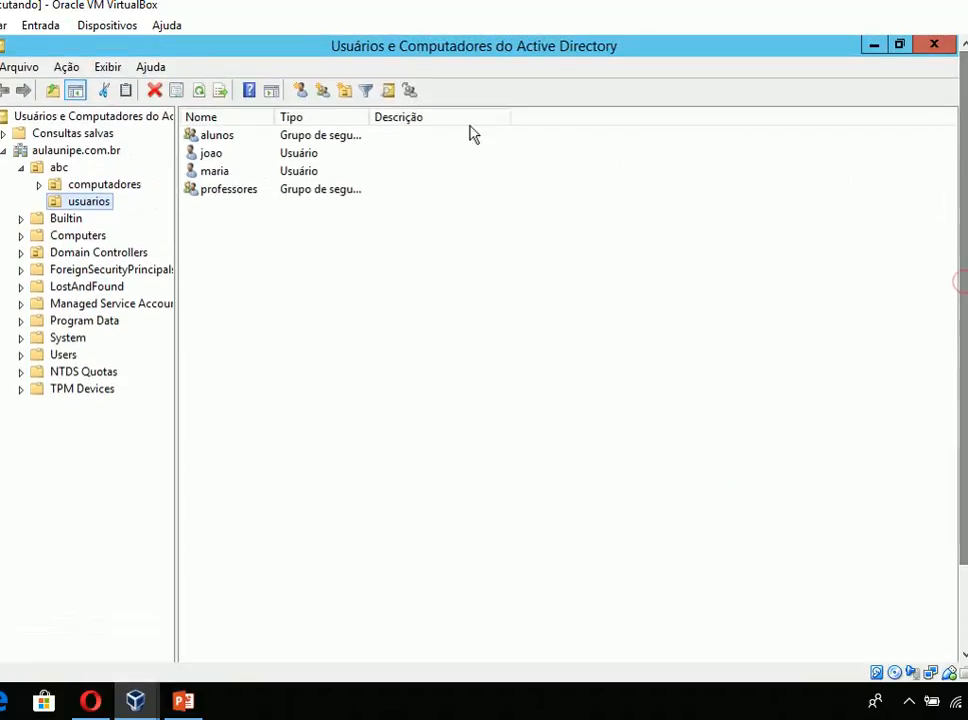
click(101, 202)
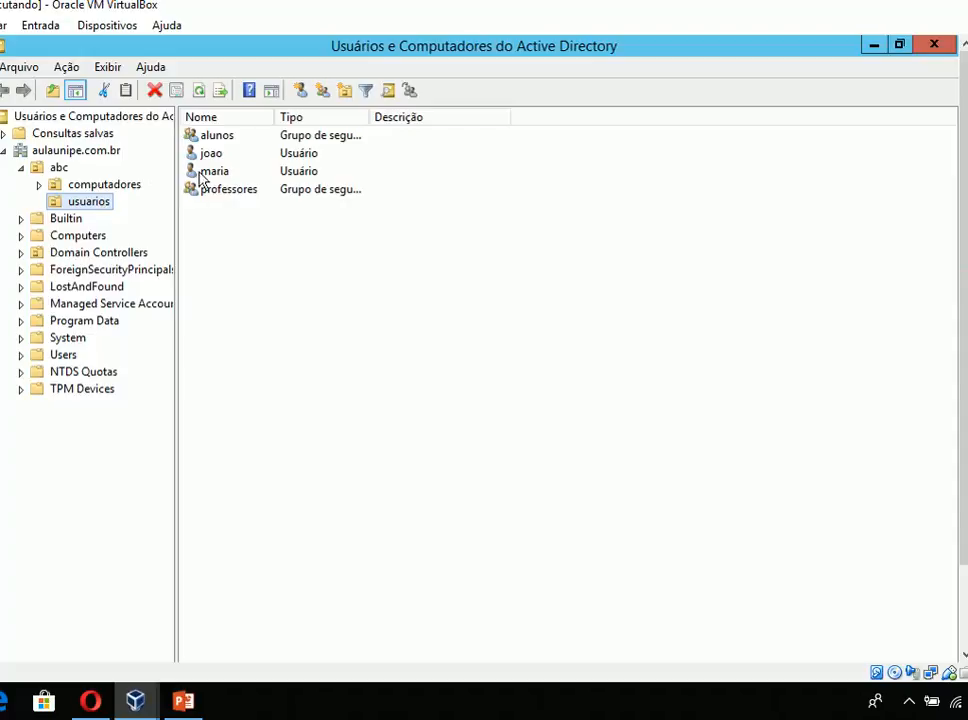
double_click(223, 140)
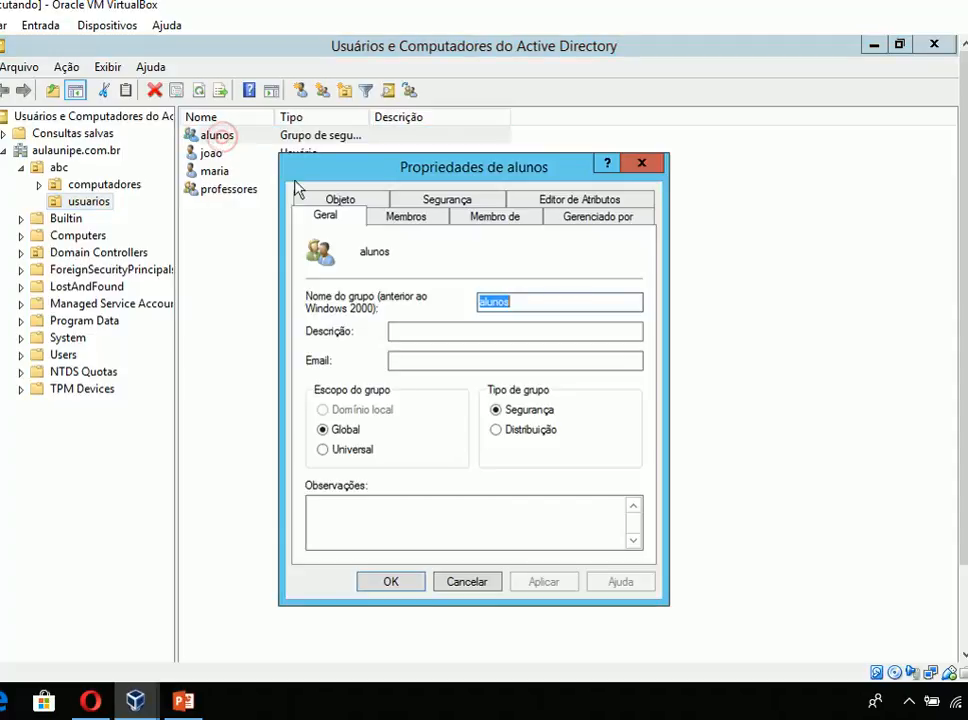
click(413, 228)
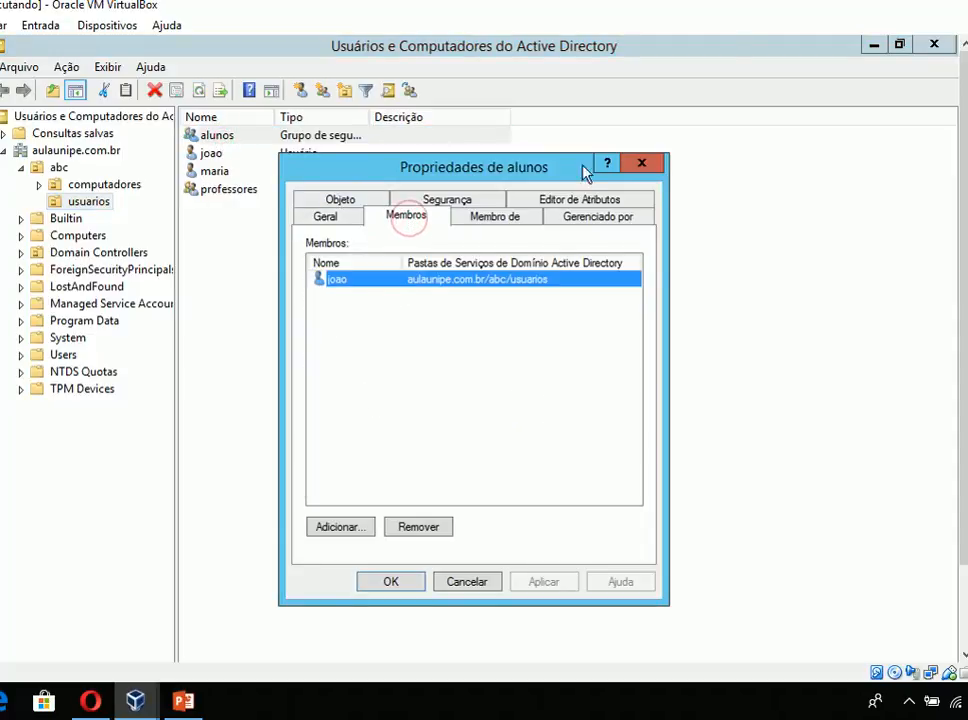
click(640, 163)
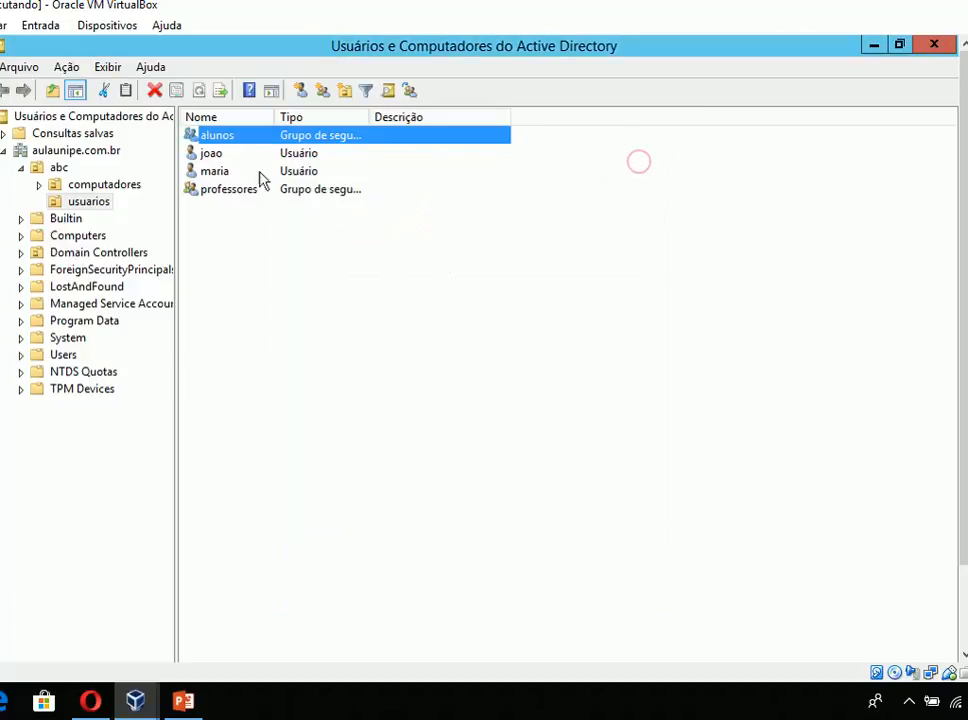
double_click(213, 192)
click(426, 221)
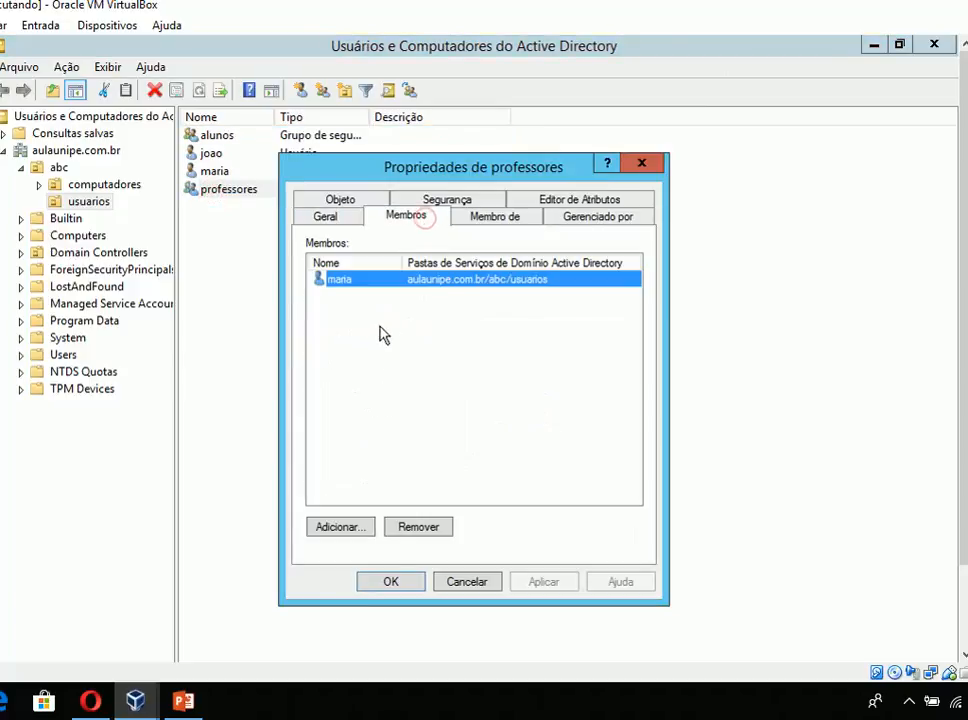
click(650, 163)
click(871, 45)
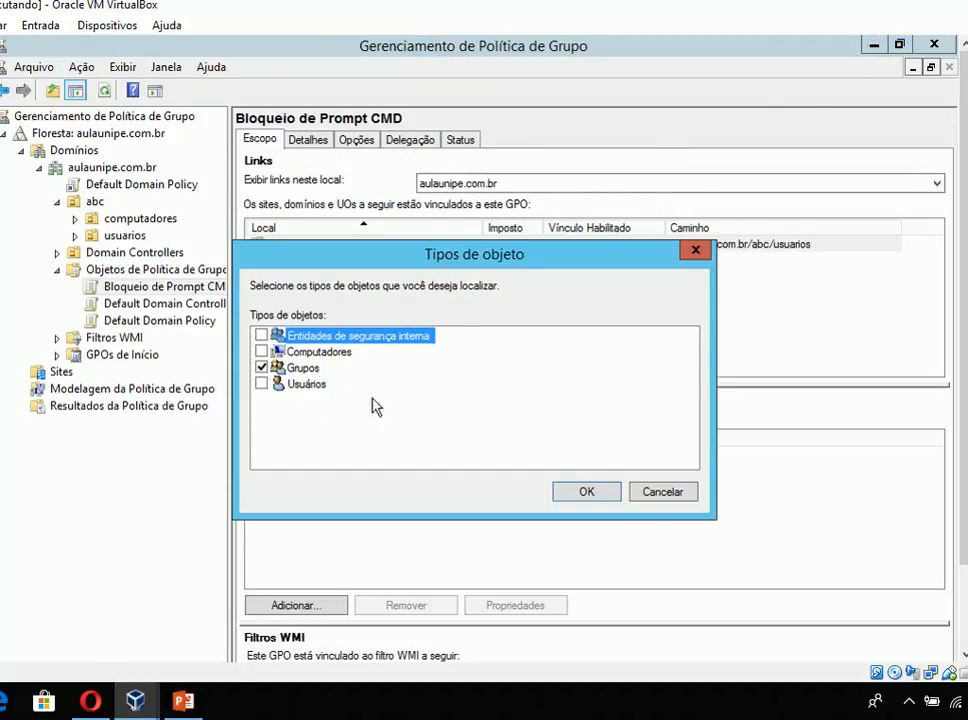
- Confirm the Grupos object type and add the alunos group to the GPO's security filtering
click(595, 493)
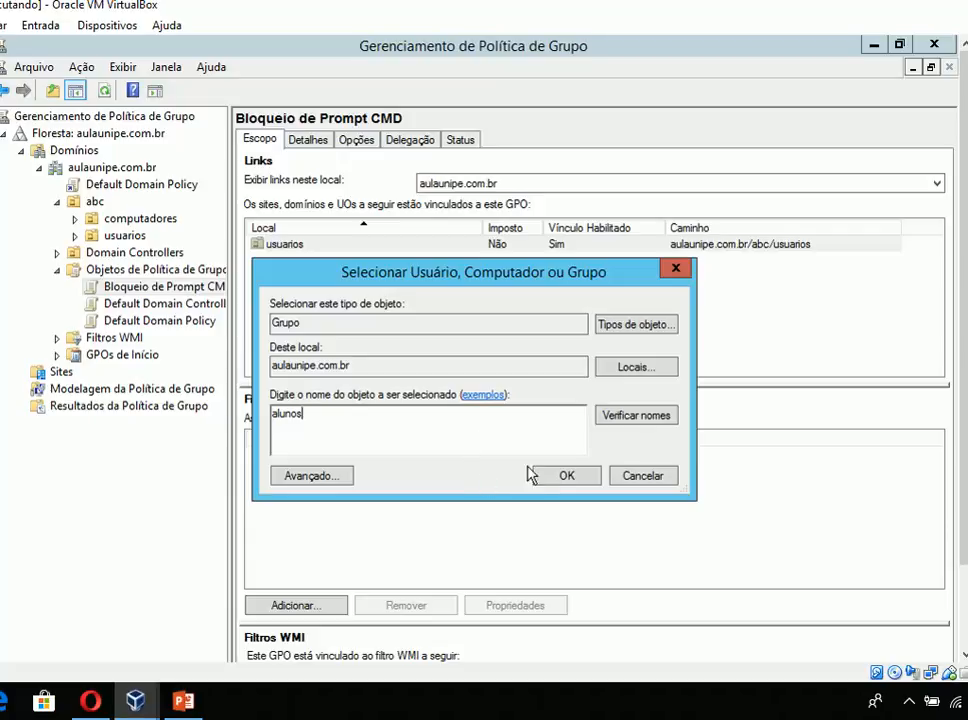
click(558, 476)
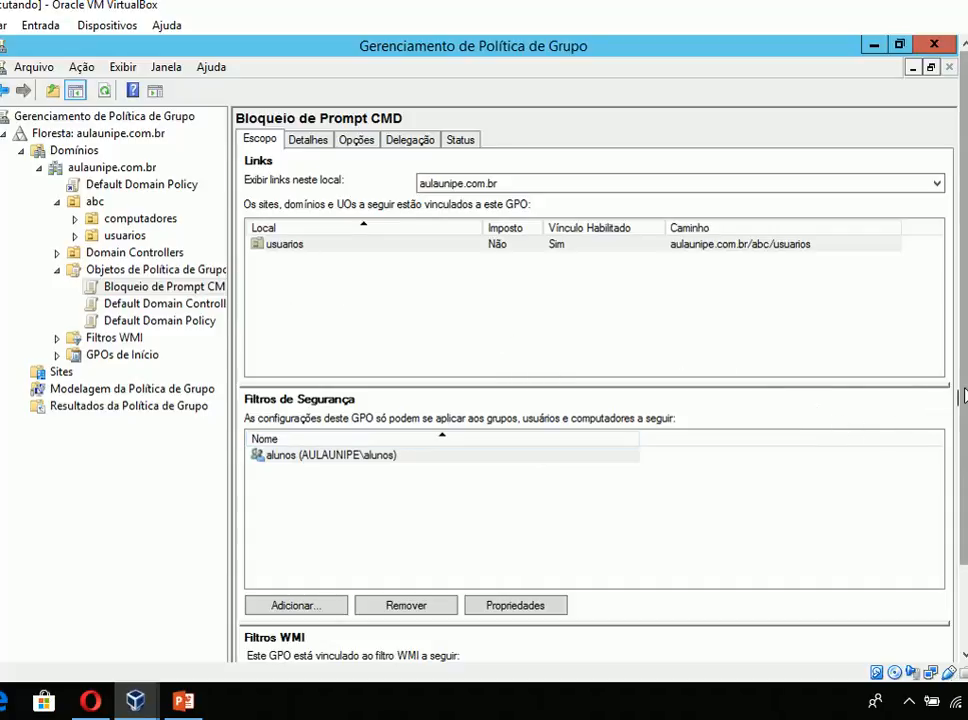
mouse_move(963, 390)
mouse_down()
mouse_move(965, 445)
mouse_move(960, 401)
mouse_up()
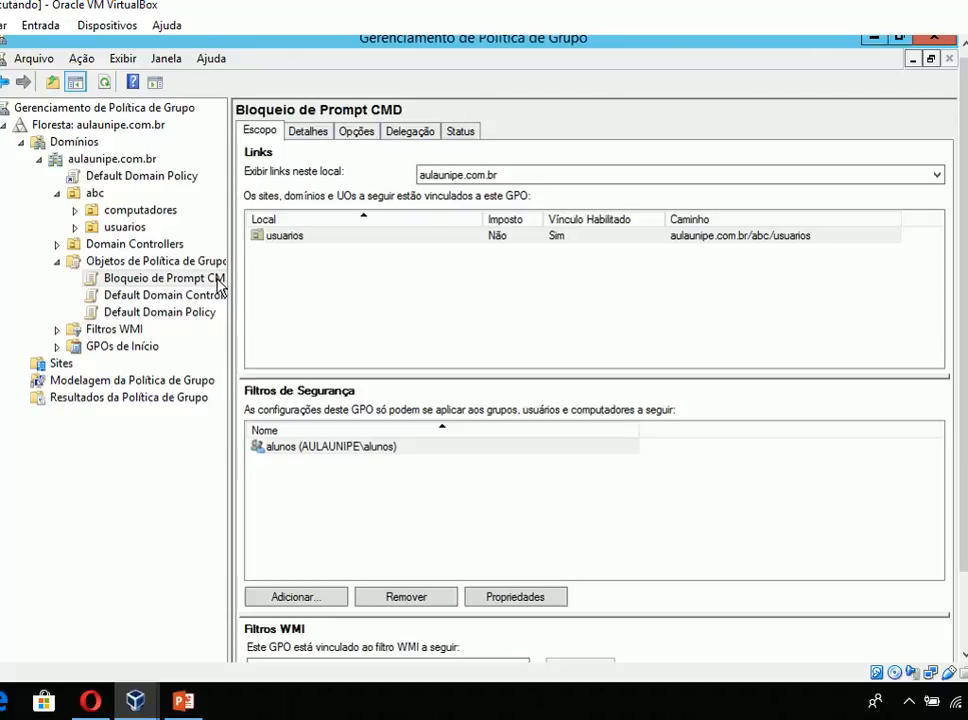
- Check the configured settings of "Bloqueio de Prompt CMD" and open the GPO for editing
click(356, 134)
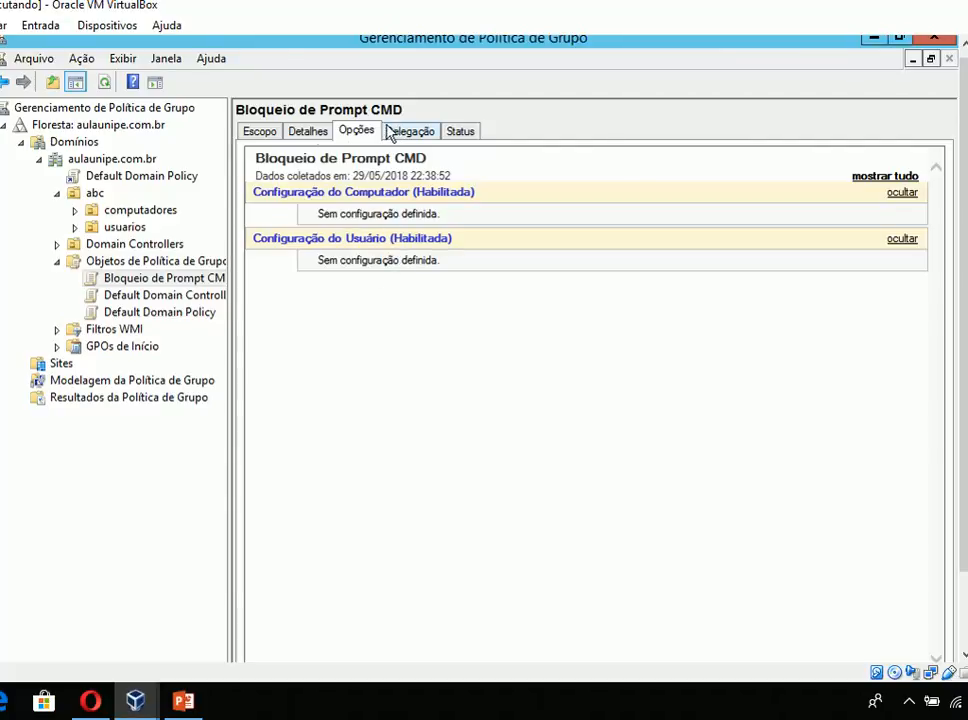
click(259, 134)
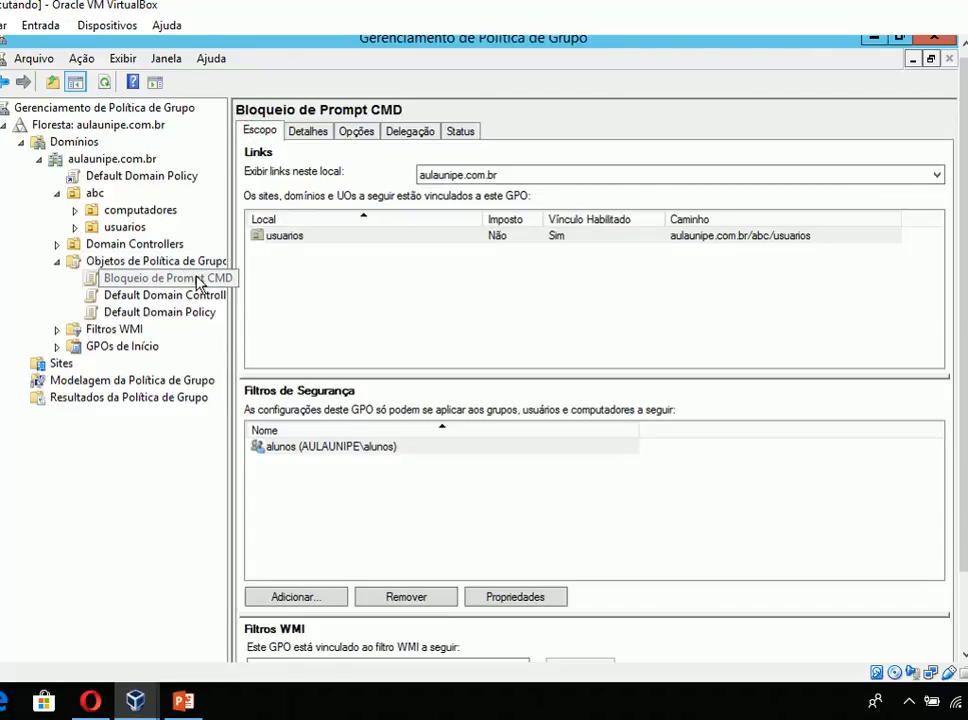
right_click(199, 284)
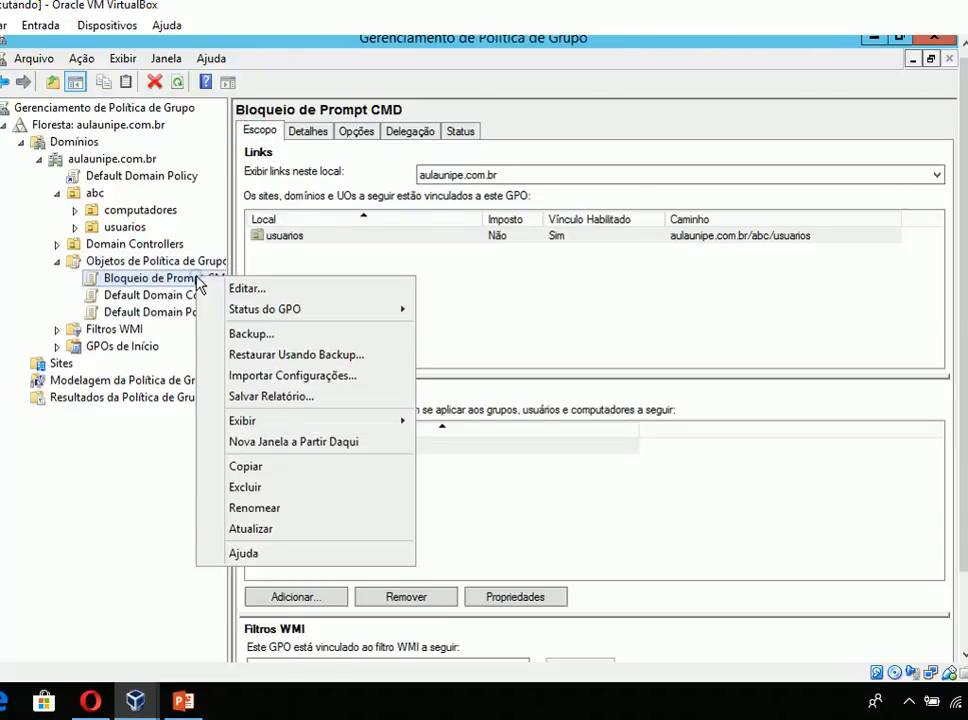
click(223, 289)
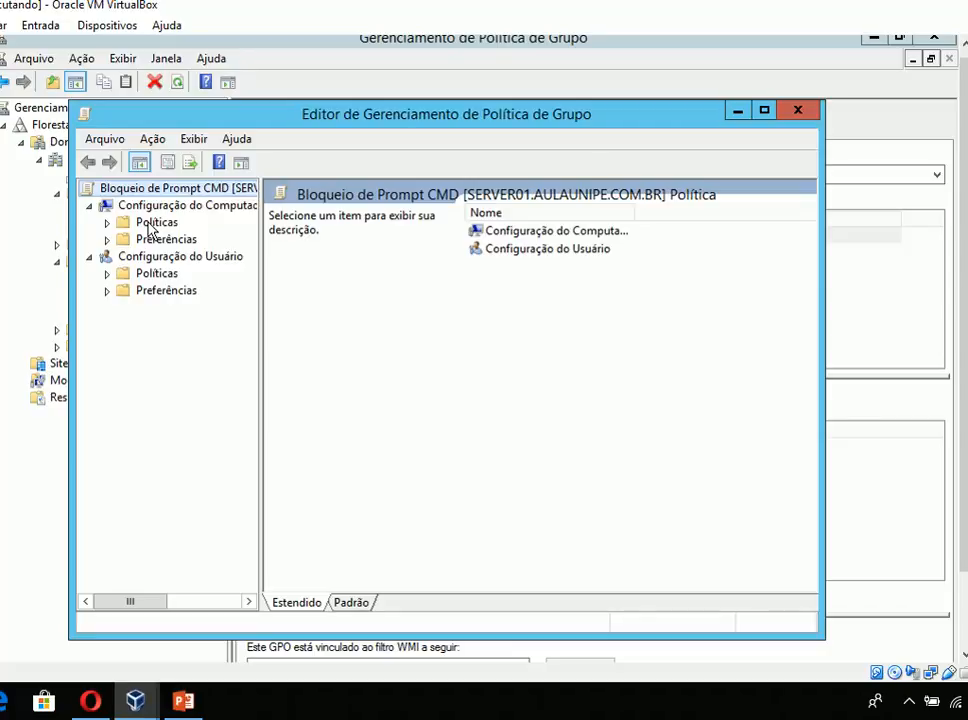
- Expand Políticas under Configuração do Usuário, widen the tree, and look at Configurações de Software and Configurações do Windows
click(106, 290)
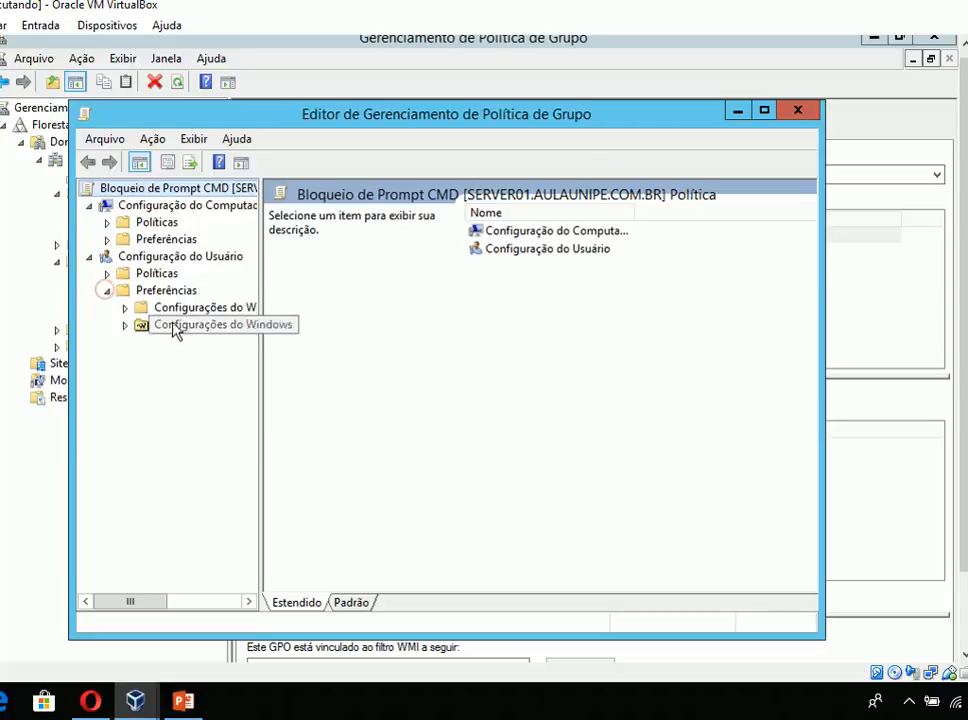
click(106, 290)
click(106, 273)
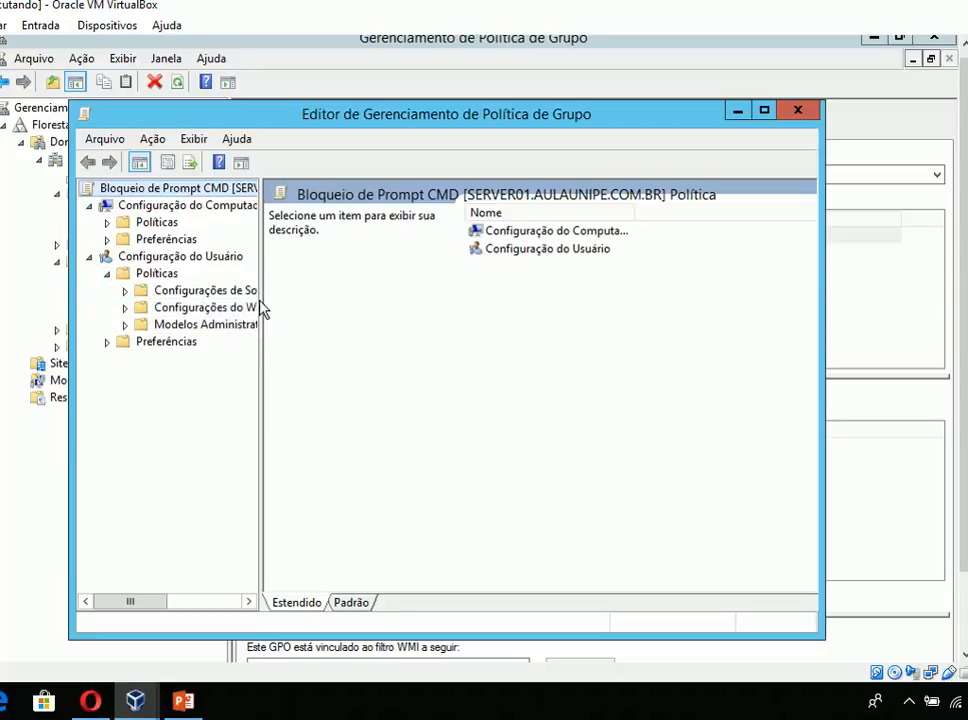
drag(262, 310, 372, 315)
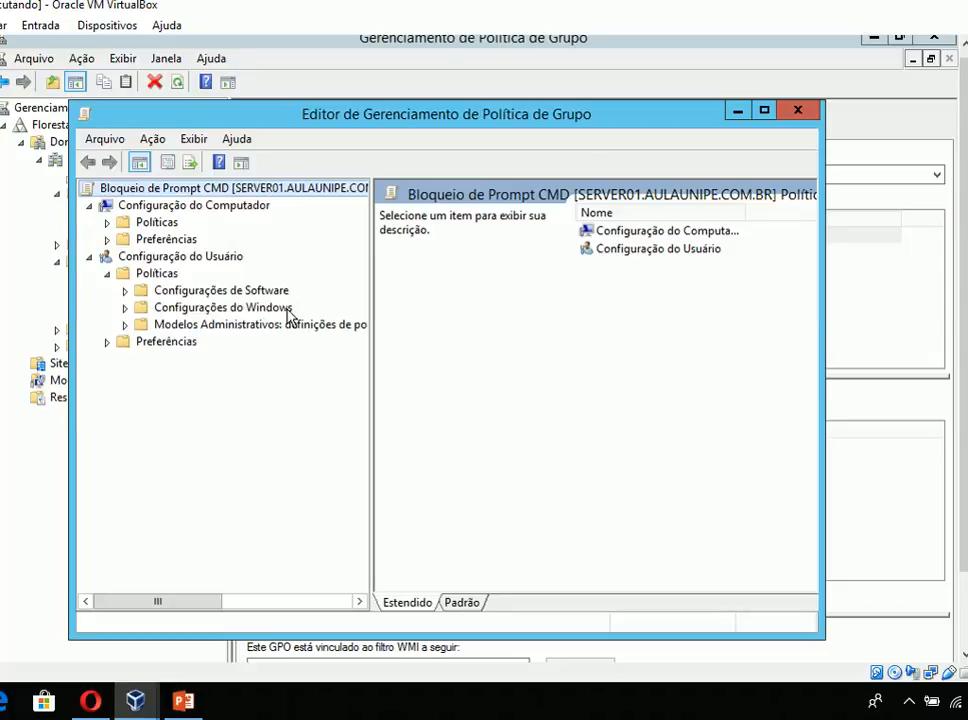
right_click(156, 275)
click(156, 292)
click(158, 309)
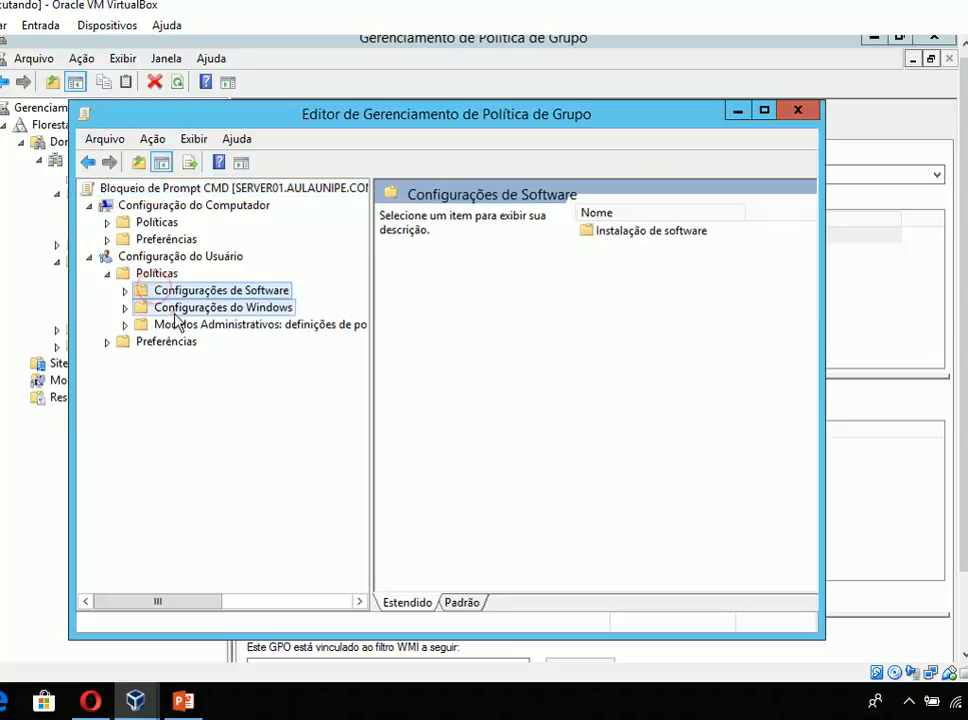
- Filter the user's Modelos Administrativos by the keyword "cmd" in titles, help text and comments, and open the filtered Sistema folder
click(176, 330)
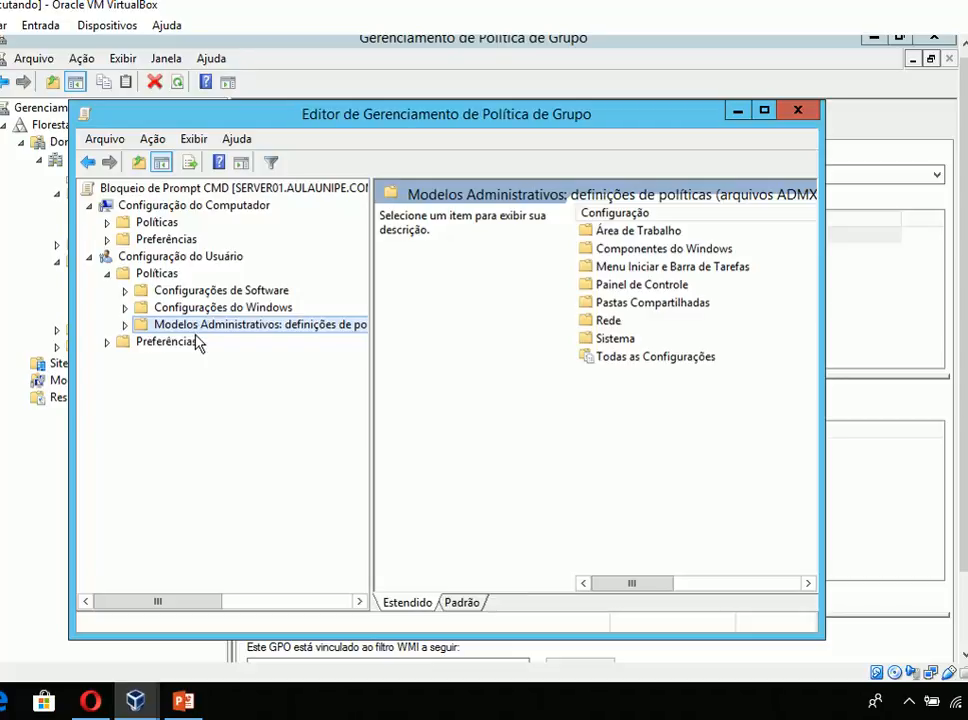
right_click(197, 331)
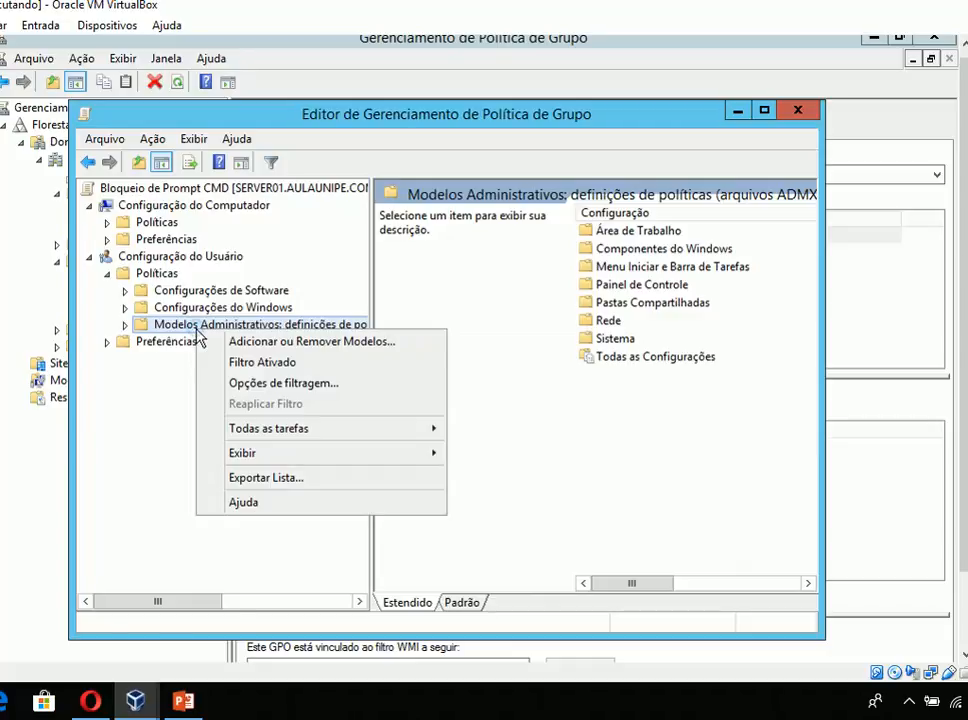
click(285, 385)
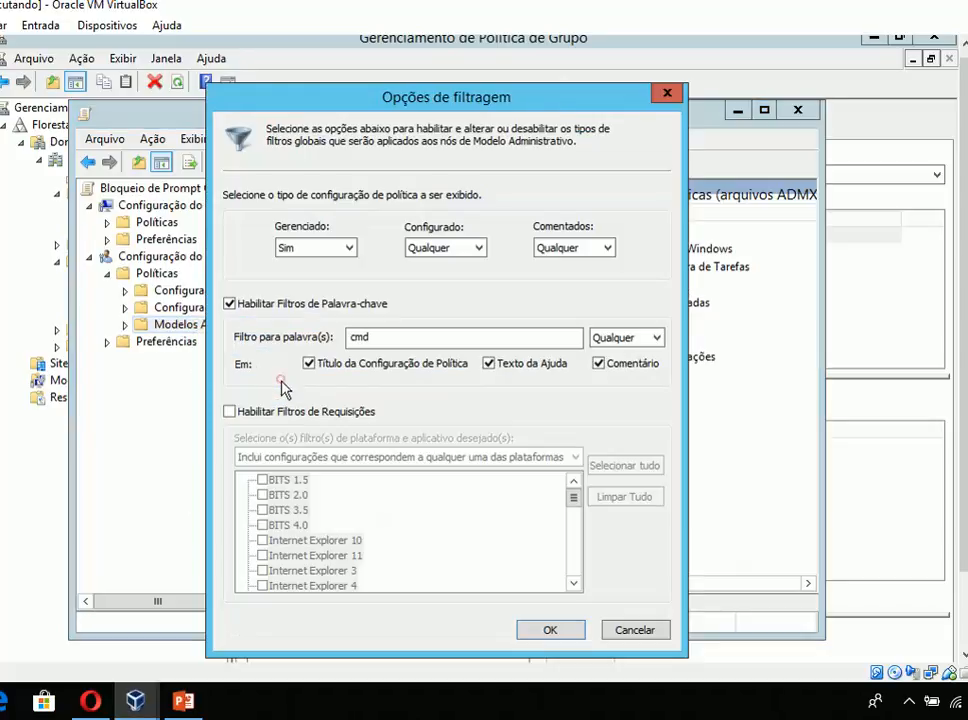
click(248, 310)
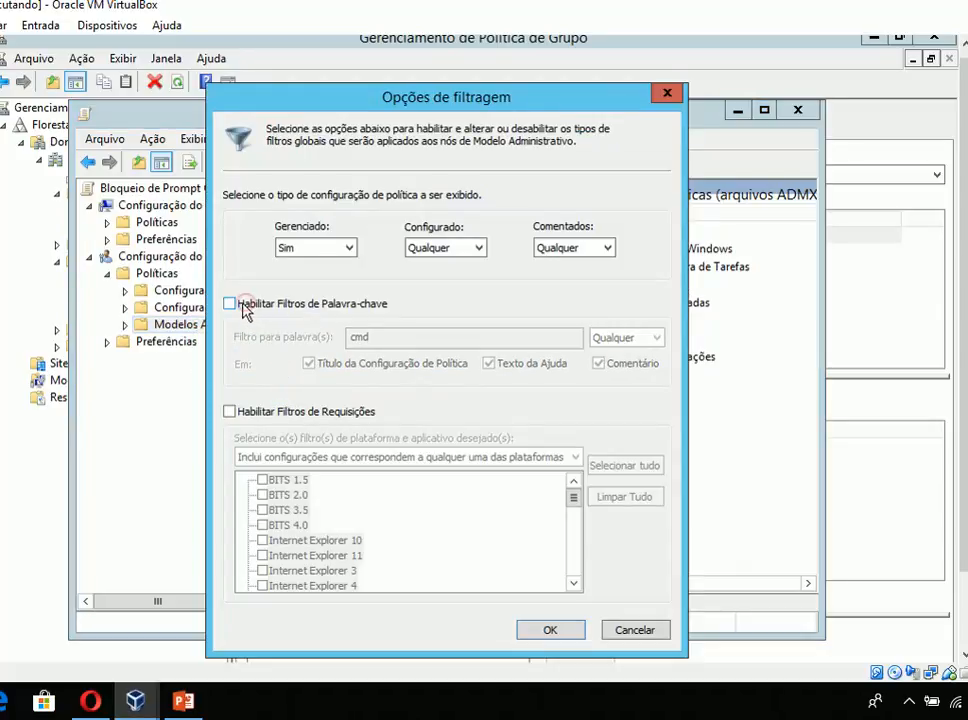
click(244, 312)
drag(420, 340, 296, 343)
text(cmd)
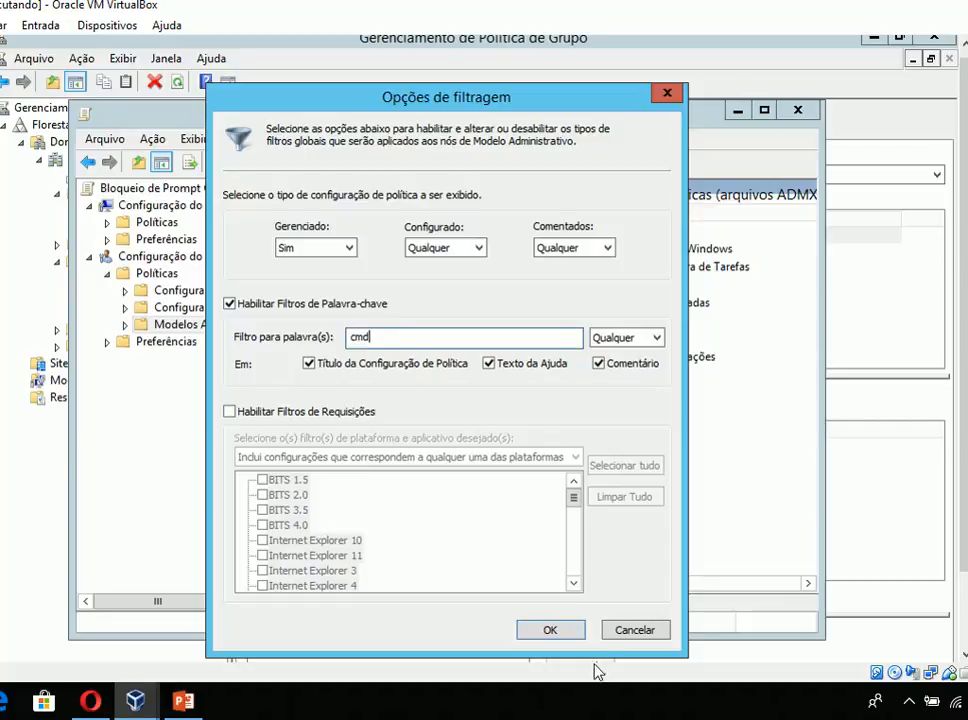
click(550, 631)
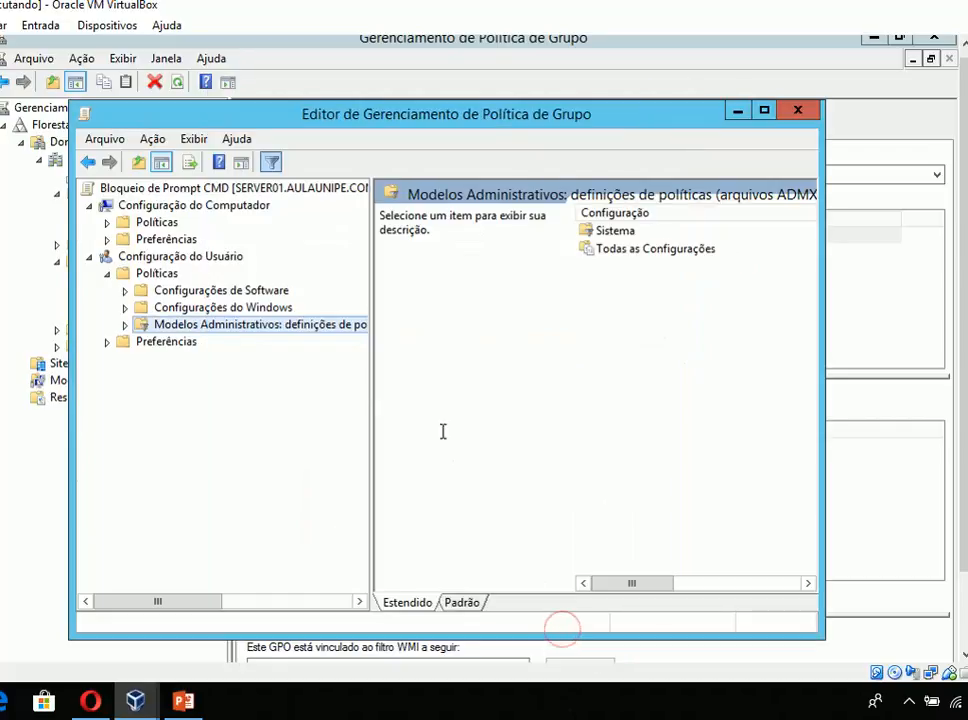
click(126, 326)
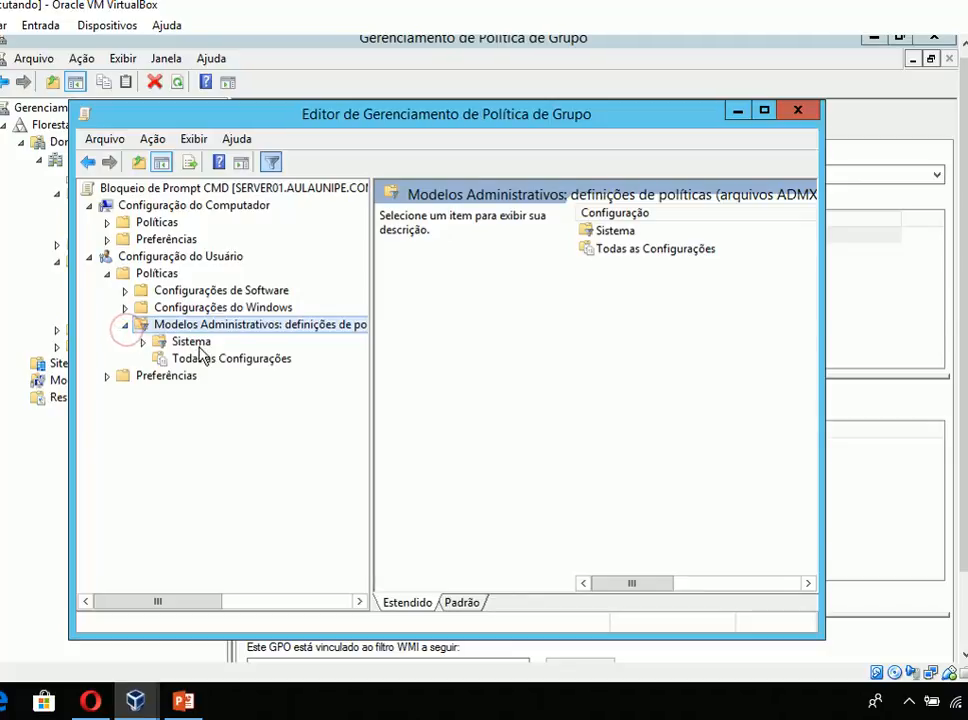
click(190, 342)
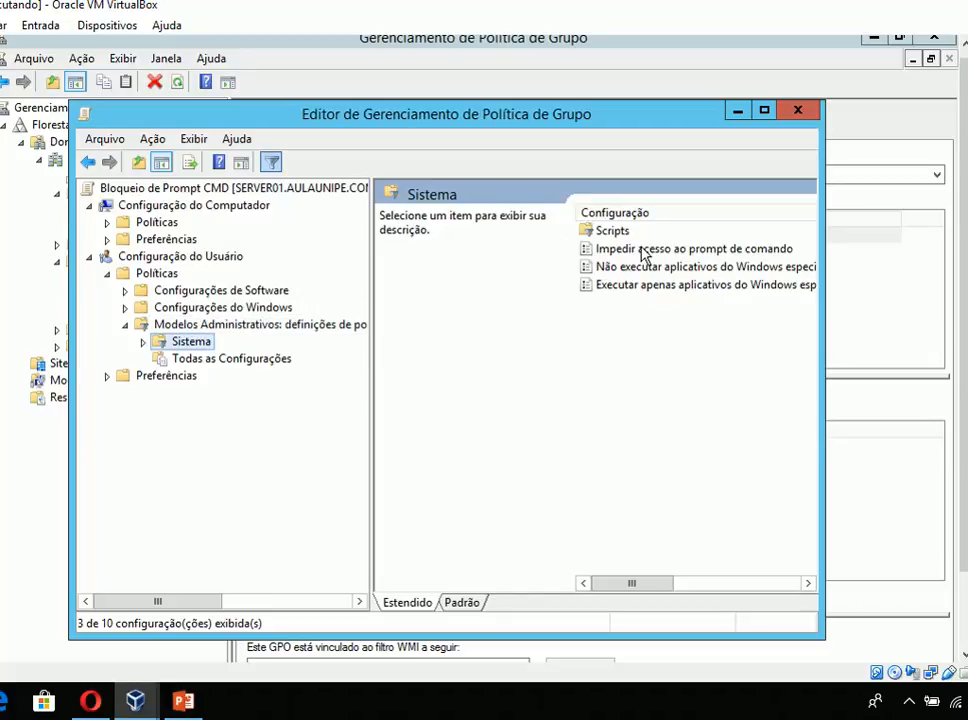
- Turn the Modelos Administrativos filter off to compare the full folder list, reactivate it and reopen Sistema
right_click(179, 347)
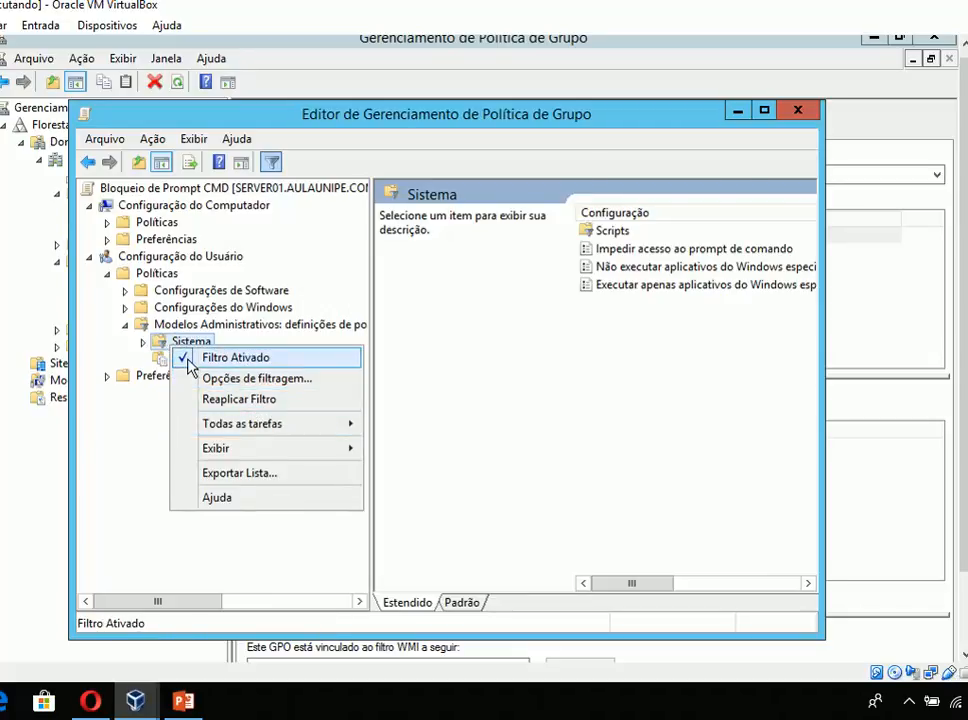
click(192, 358)
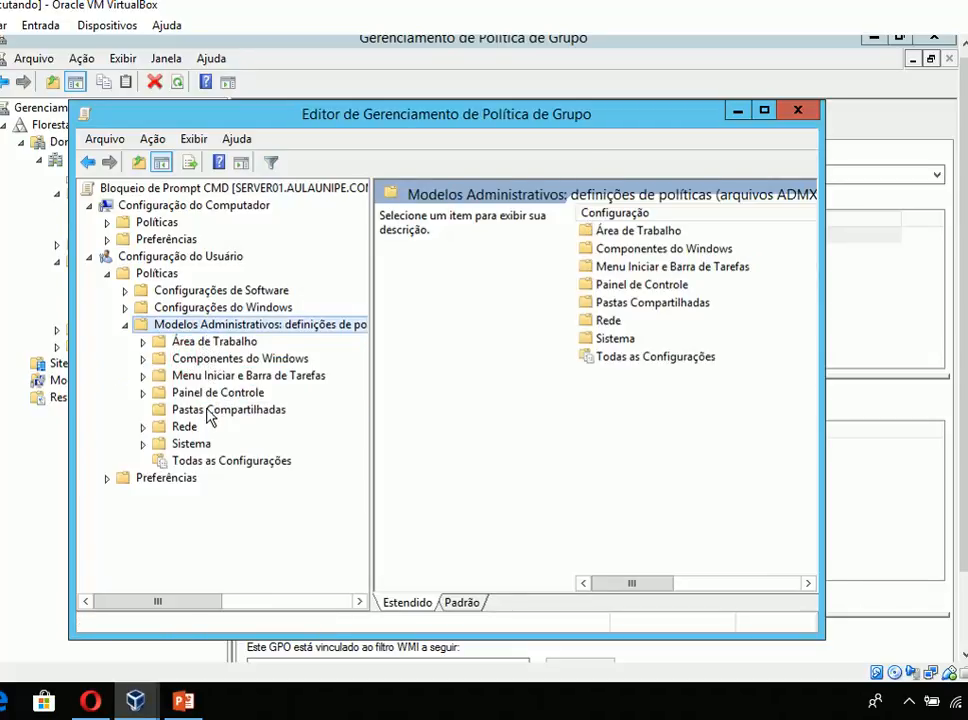
right_click(182, 328)
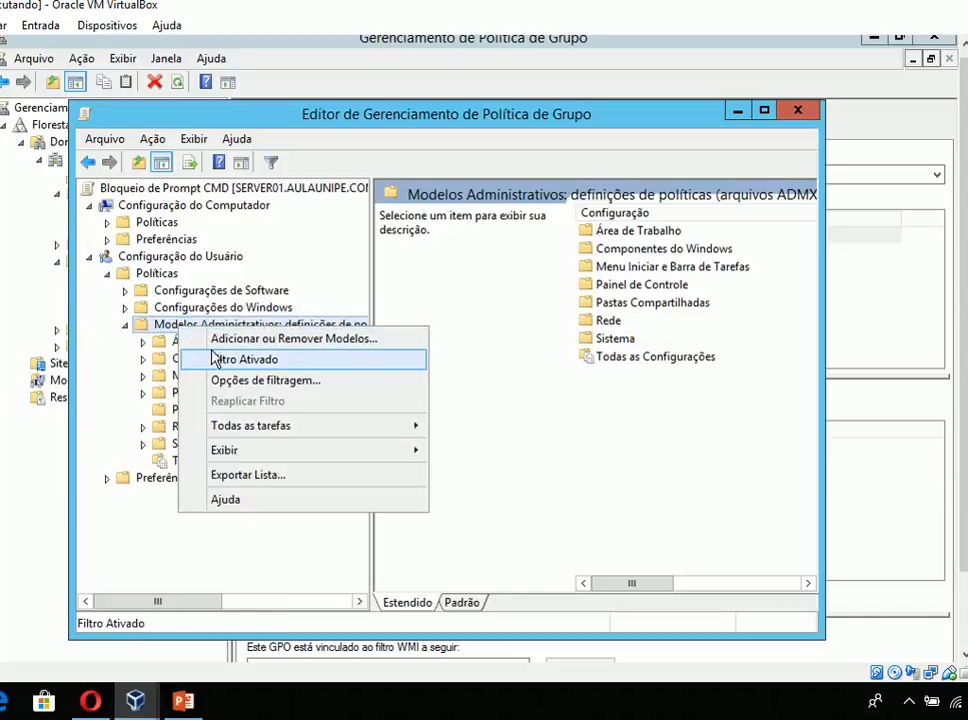
click(215, 359)
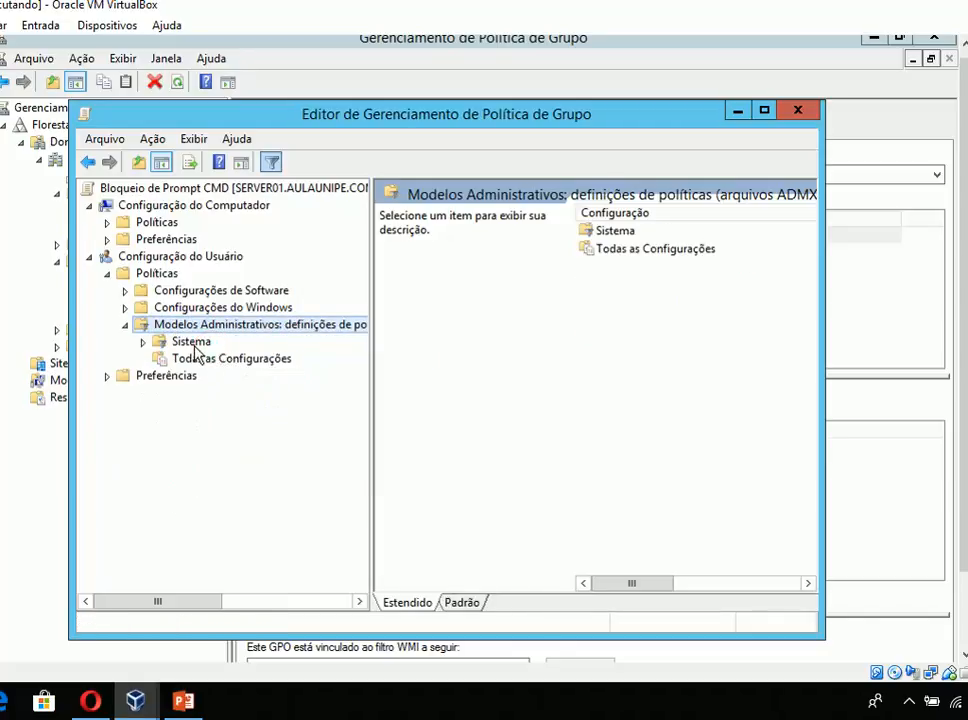
click(195, 342)
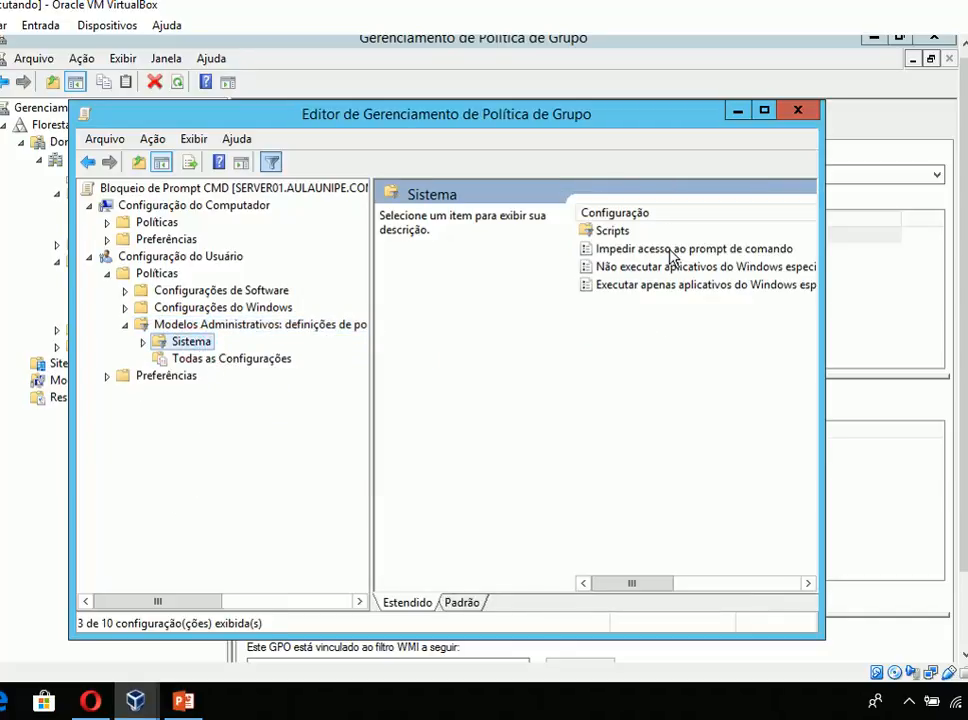
- Set "Impedir acesso ao prompt de comando" to Habilitado with script processing deactivation kept at Não, apply it and close the policy editor
double_click(670, 250)
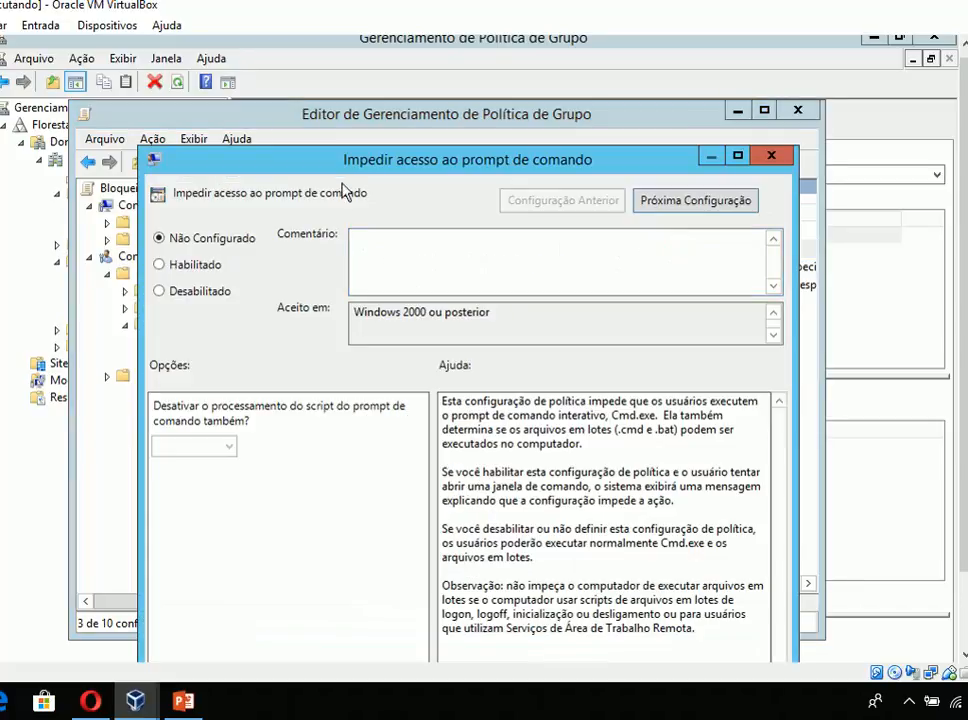
drag(346, 161, 353, 135)
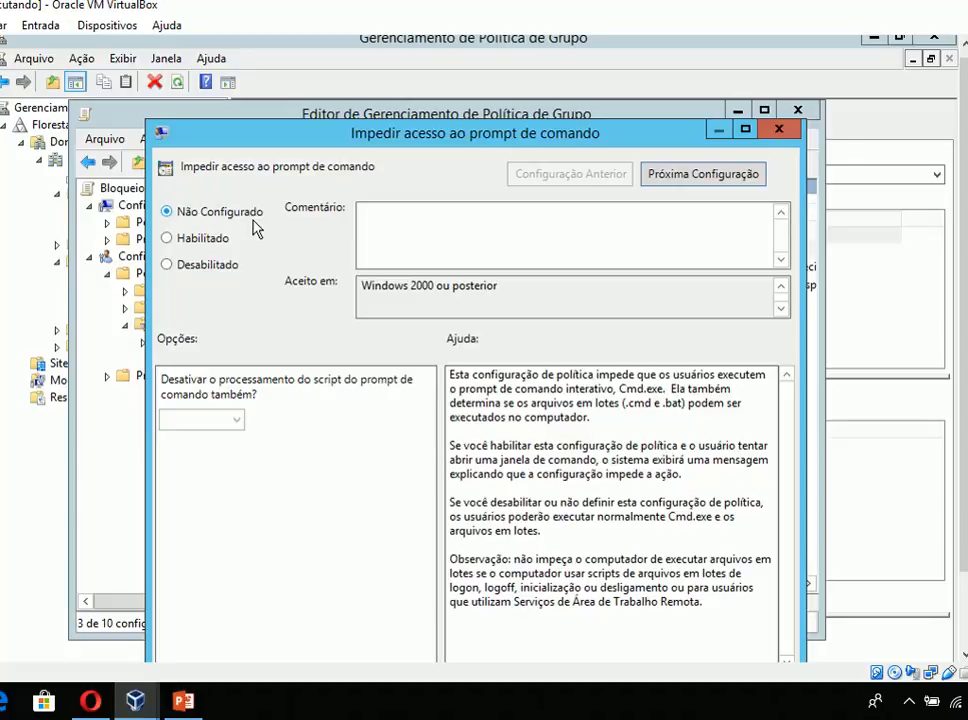
click(195, 240)
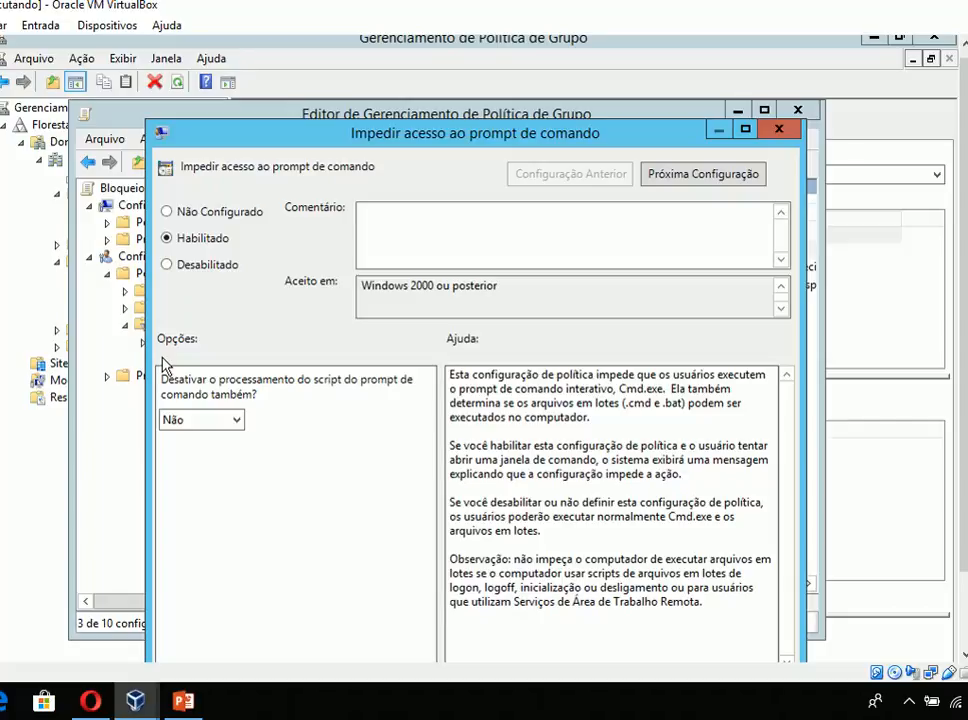
click(205, 421)
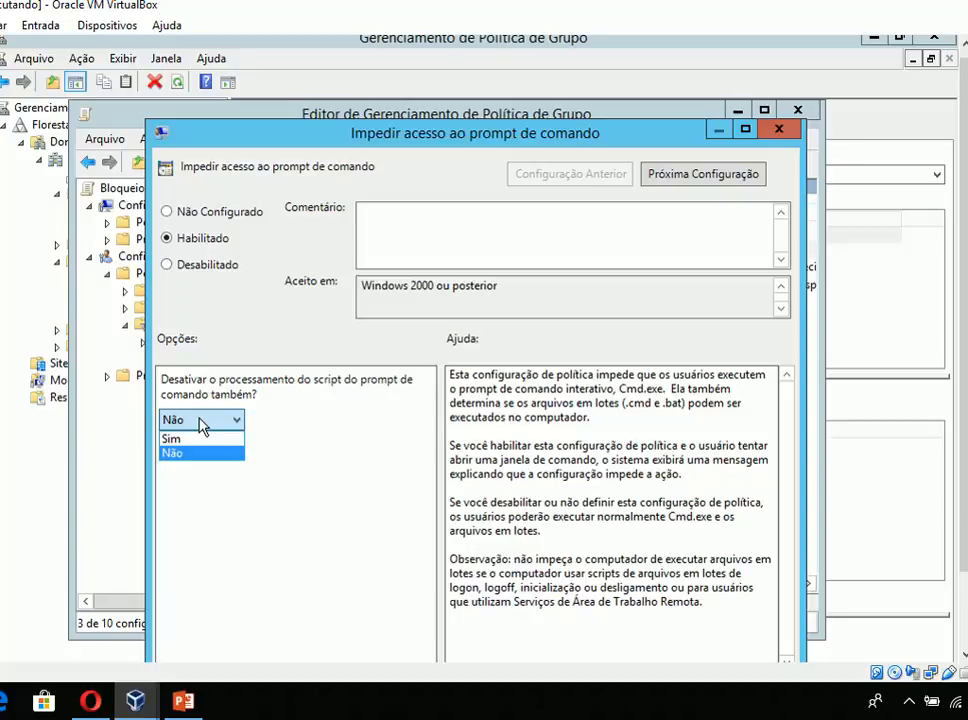
click(201, 425)
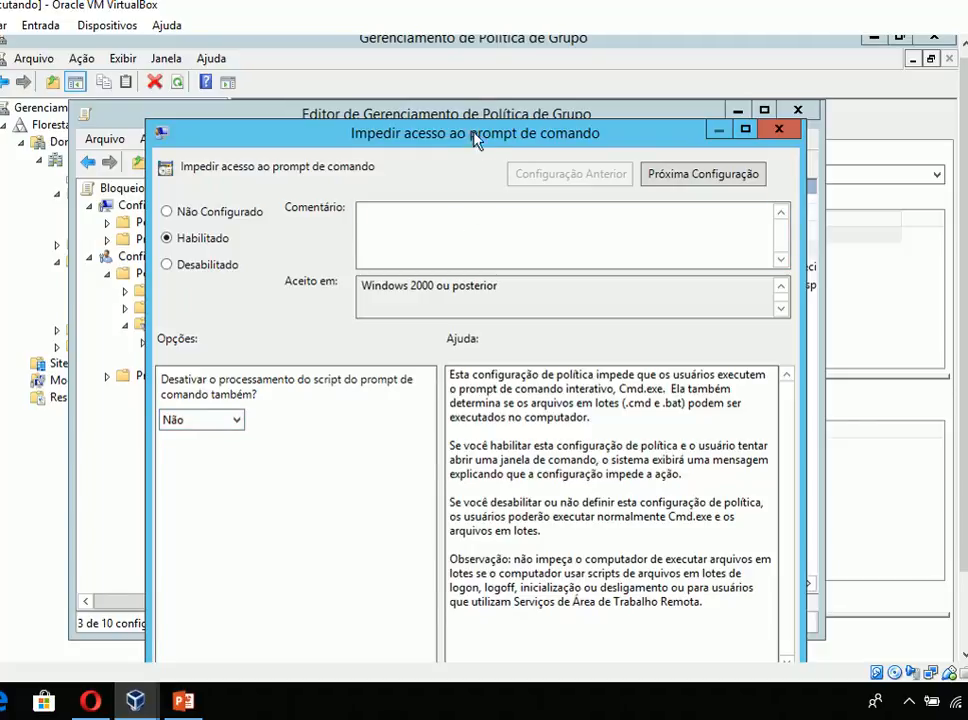
drag(476, 140, 481, 95)
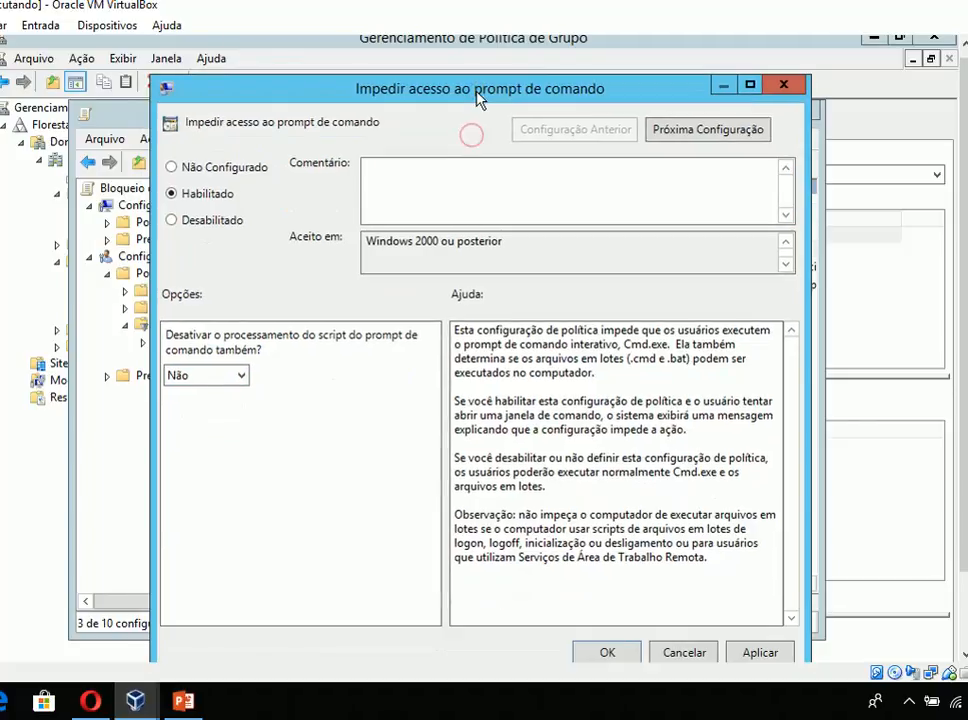
click(205, 375)
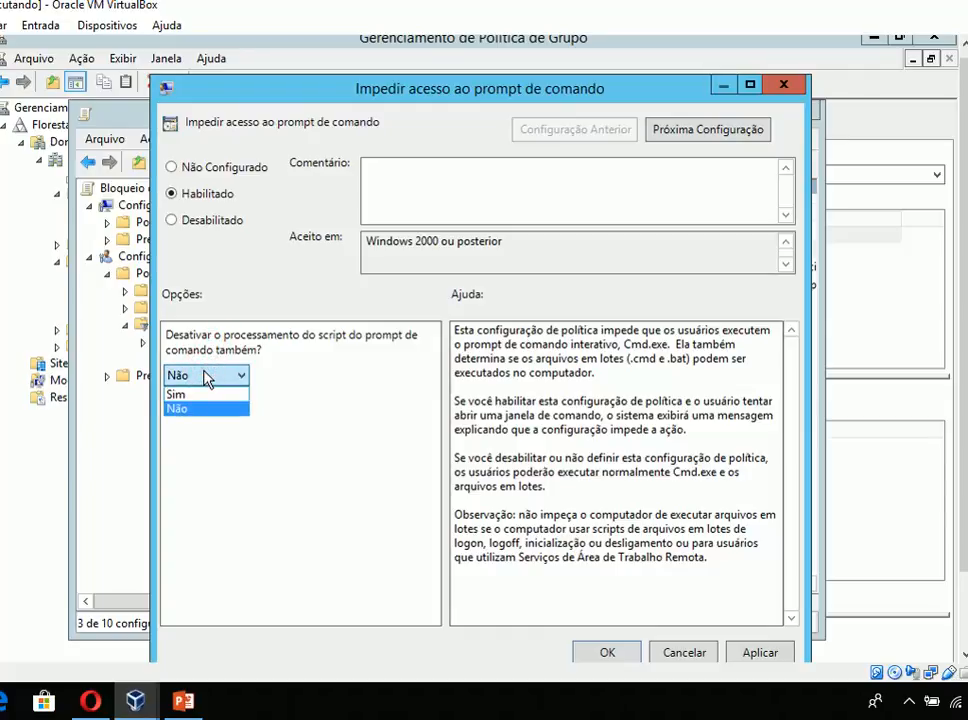
click(205, 378)
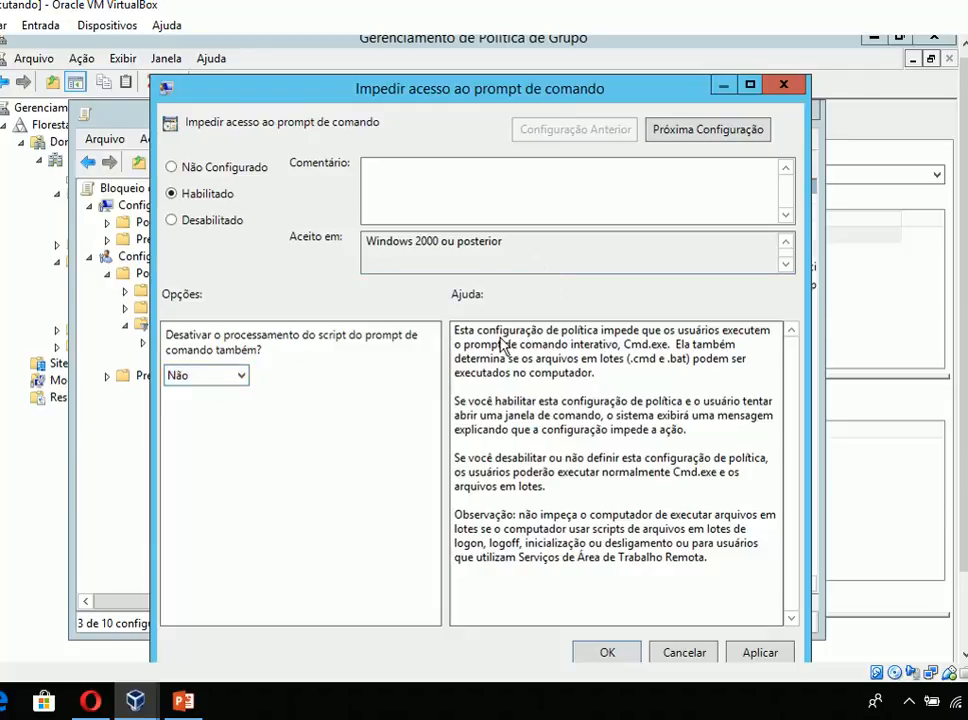
click(745, 652)
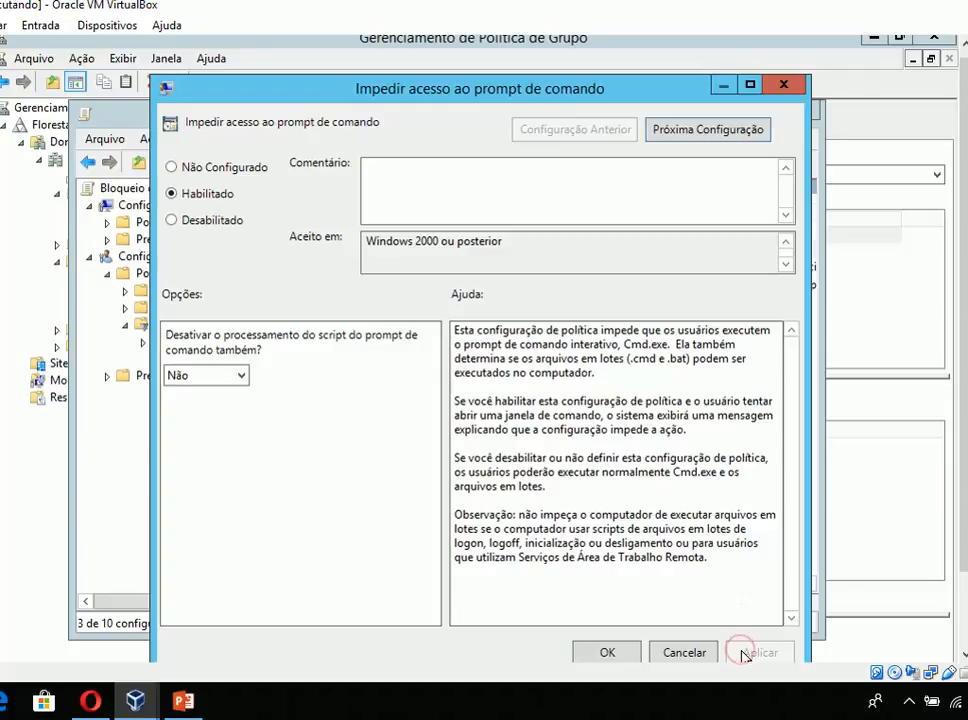
click(607, 652)
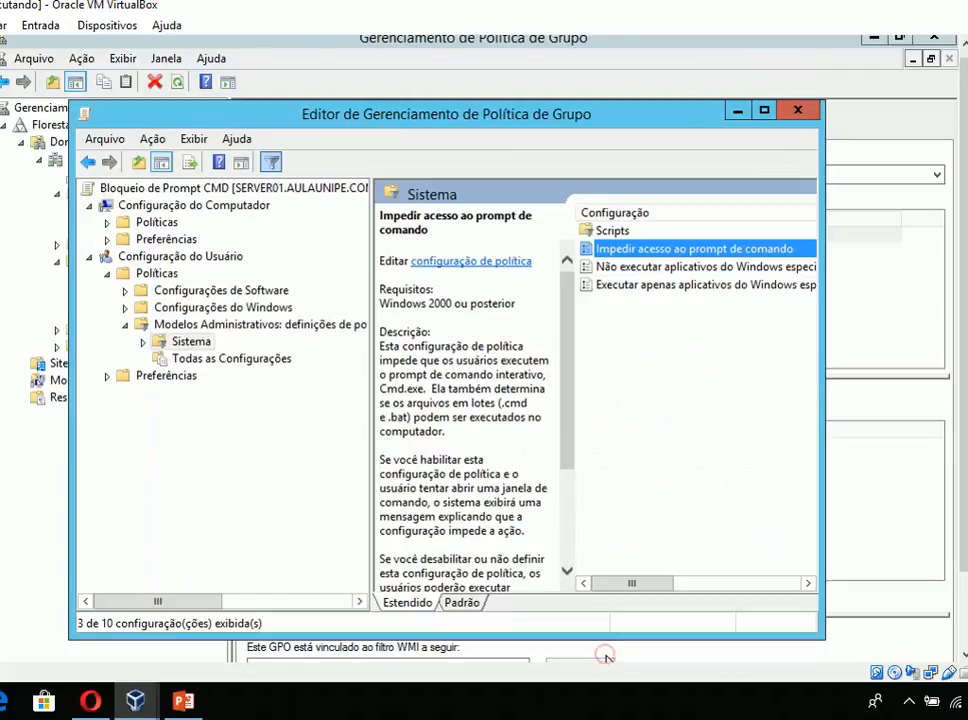
click(797, 112)
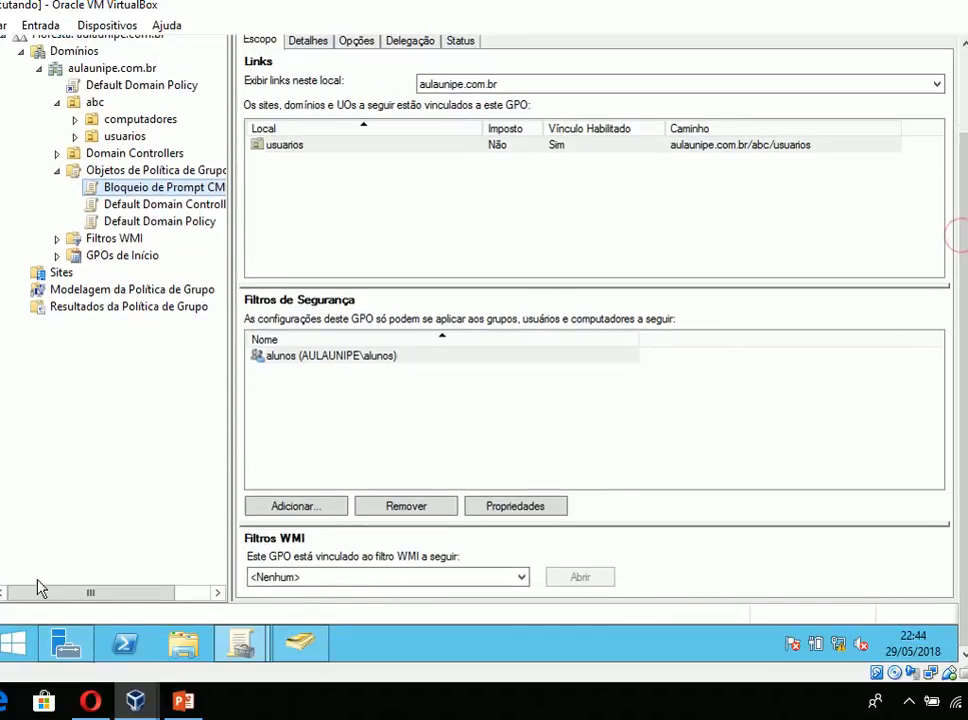
- Force a group policy update on the server by running gpupdate /force from the Executar dialog
click(38, 642)
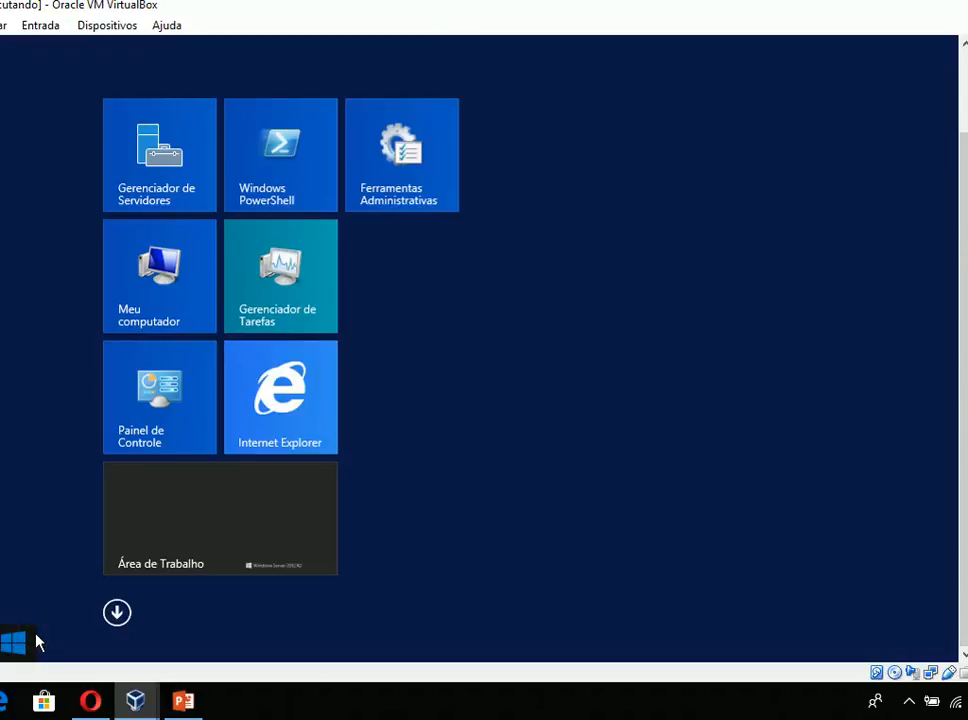
click(283, 519)
key(super+r)
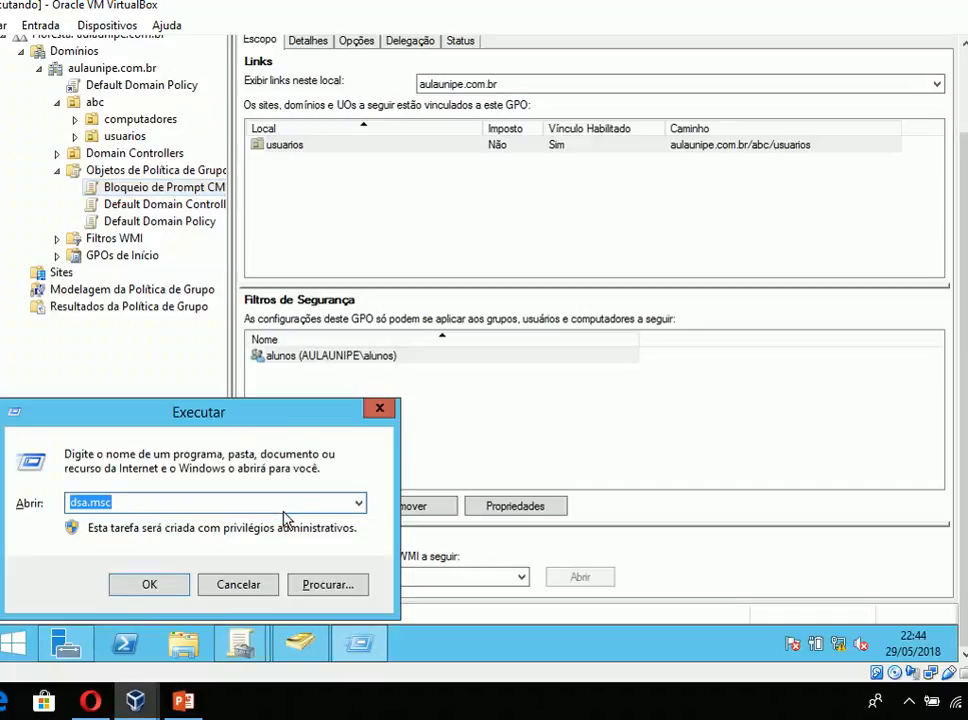
text(gpupda)
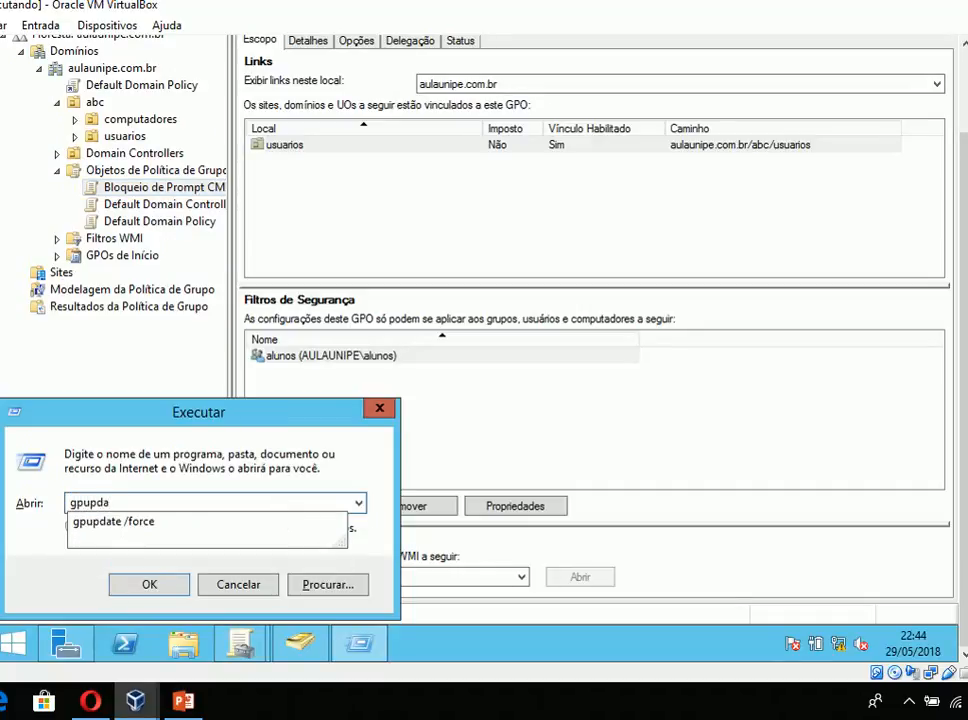
key(Down)
key(Up)
key(Down)
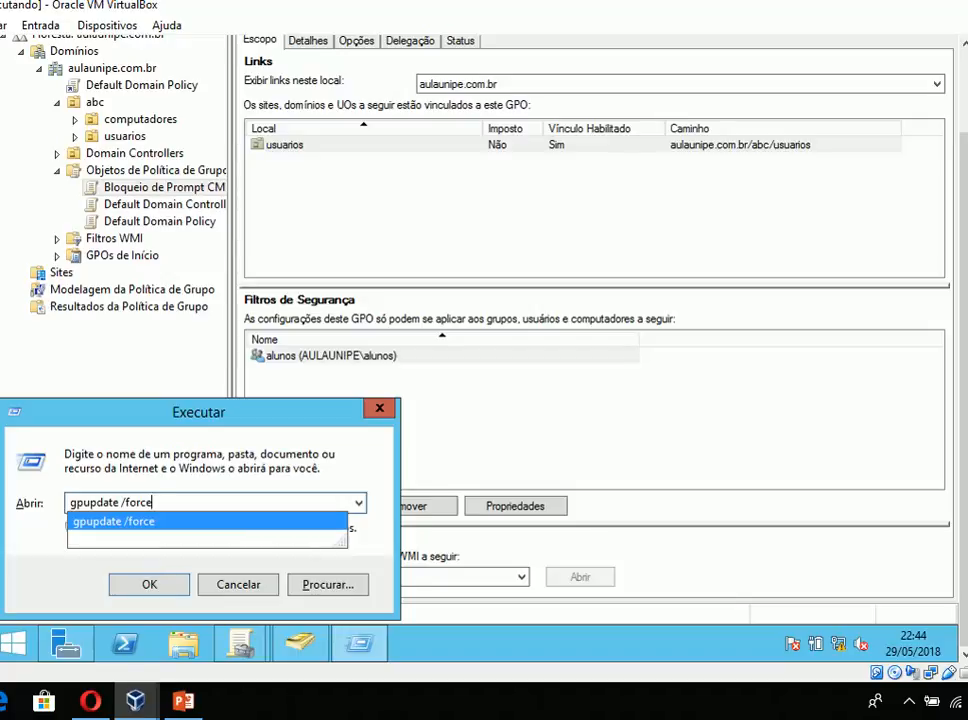
key(Return)
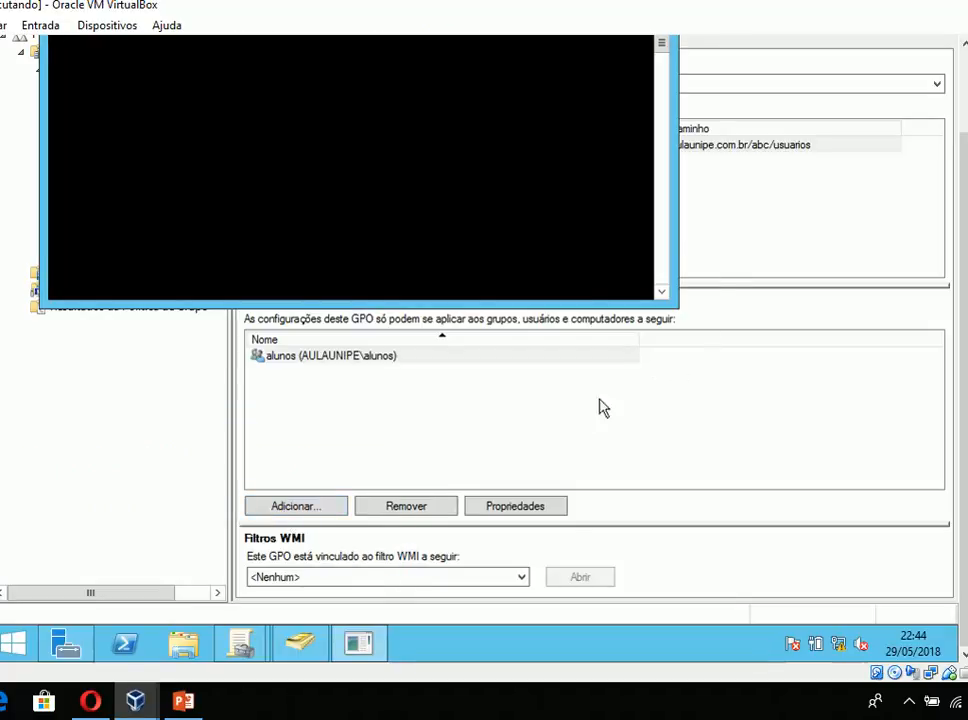
- Minimize the server01 VM, bring up the sign-in screen of the windows 8.1 VM, and return to server01
drag(960, 320, 959, 231)
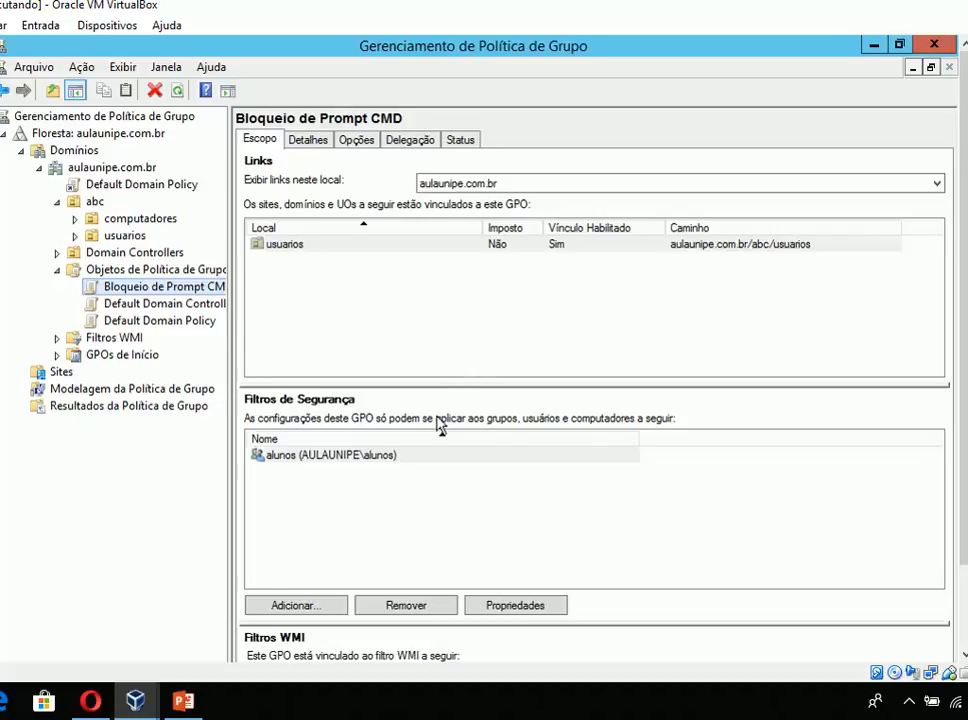
mouse_move(150, 690)
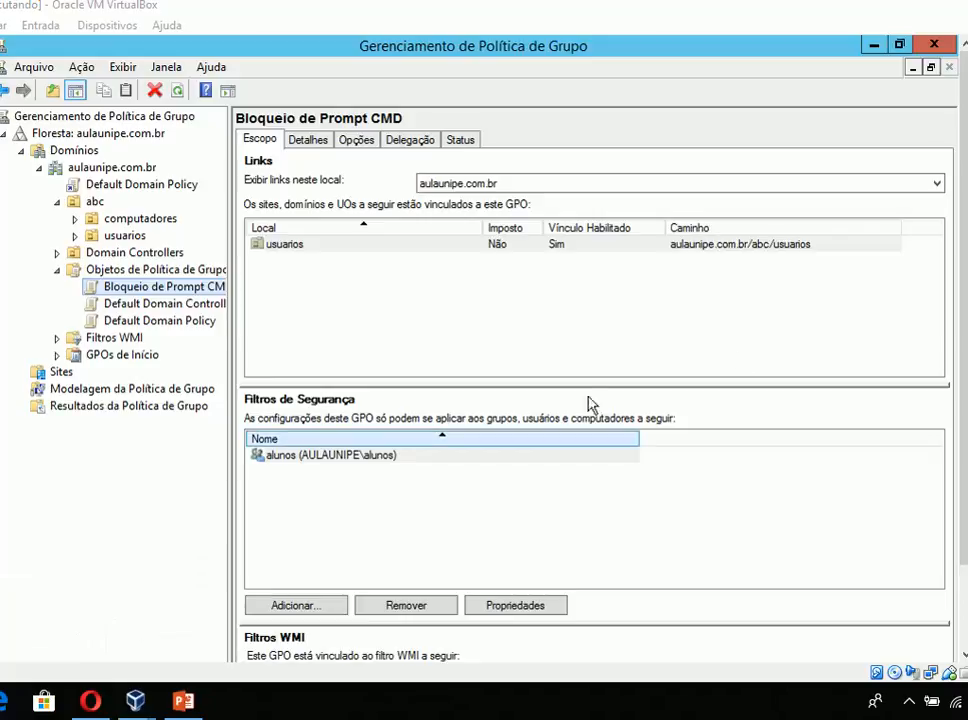
click(966, 5)
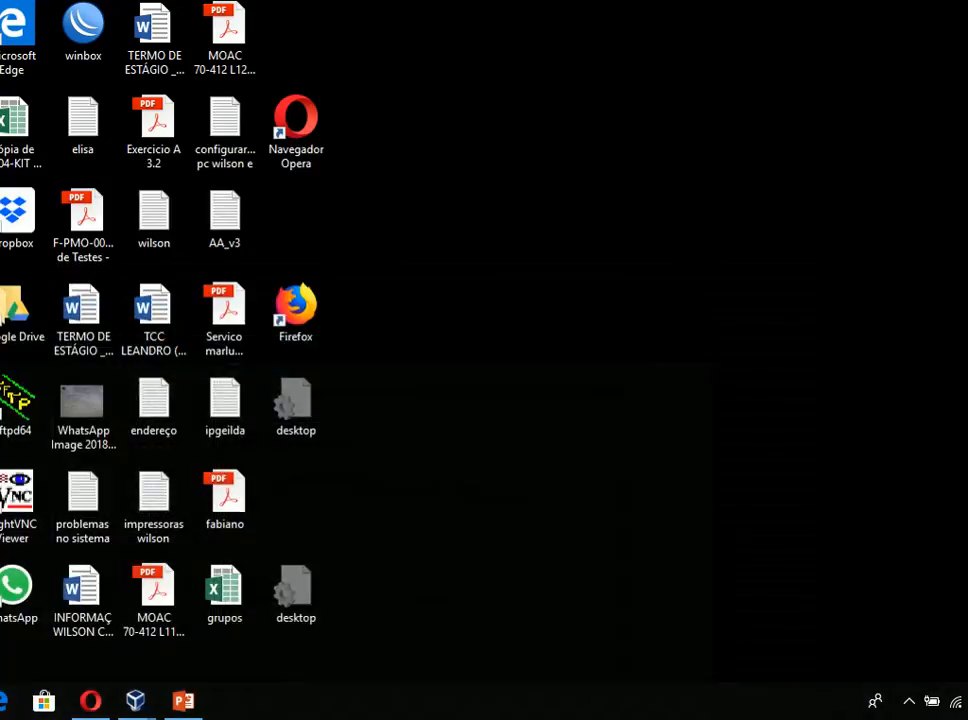
mouse_move(136, 700)
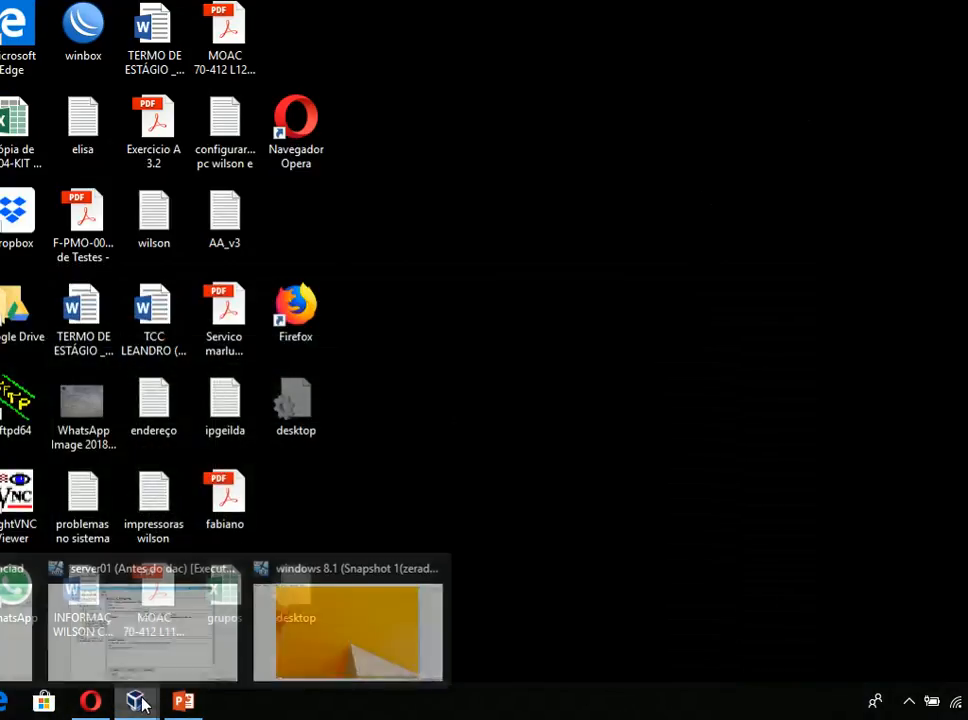
click(293, 632)
click(298, 389)
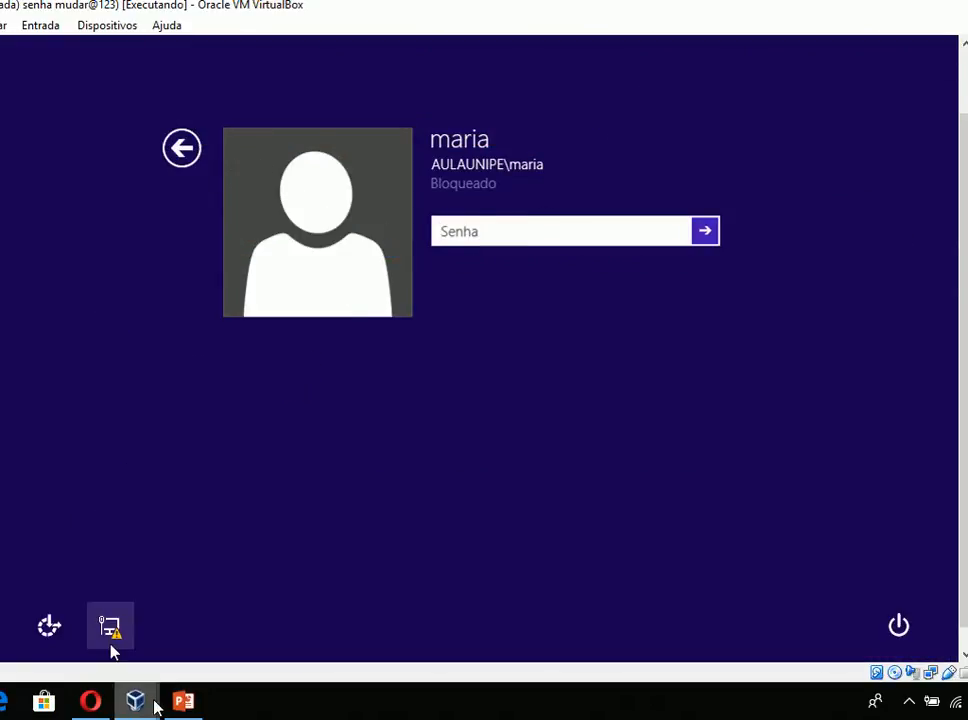
mouse_move(147, 705)
click(185, 636)
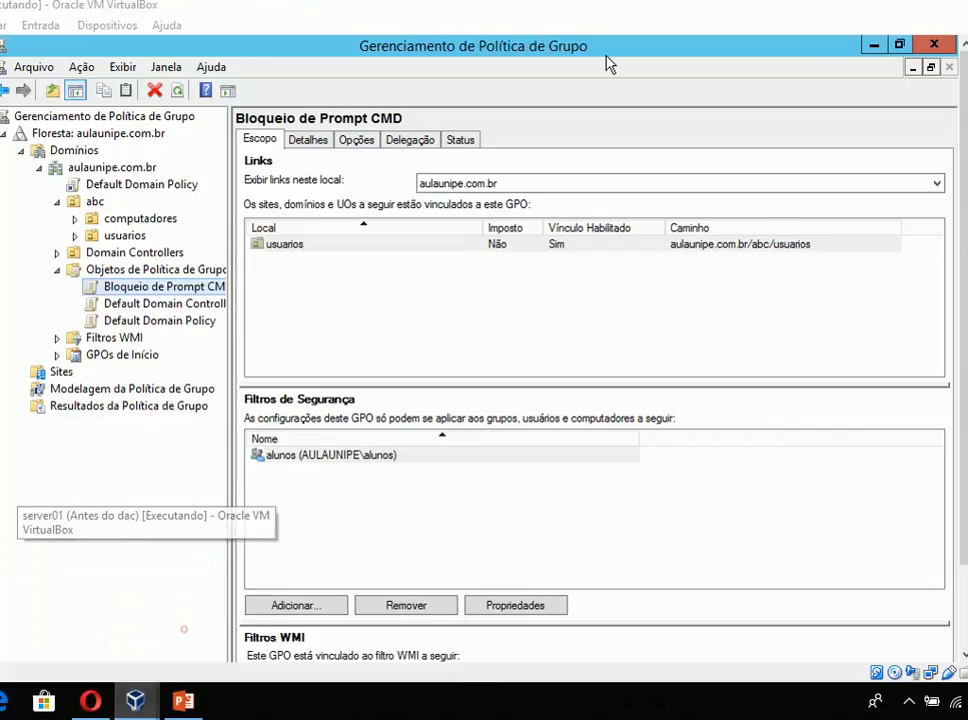
- Close Gerenciamento de Política de Grupo and open Usuários e Computadores do Active Directory by running dsa.msc
click(933, 45)
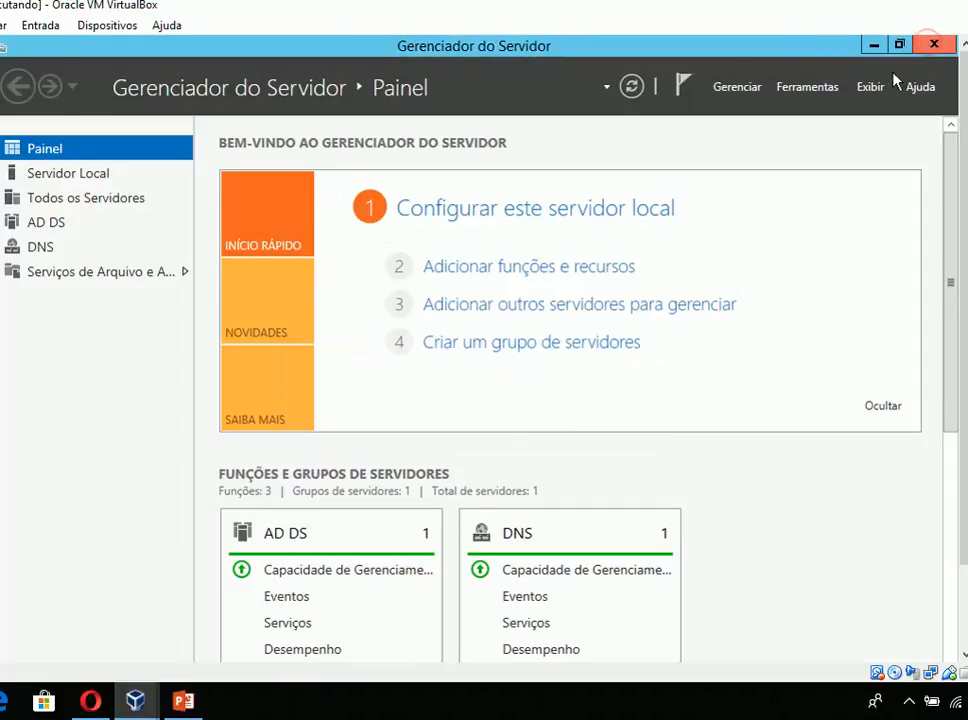
key(super+r)
text(dsa)
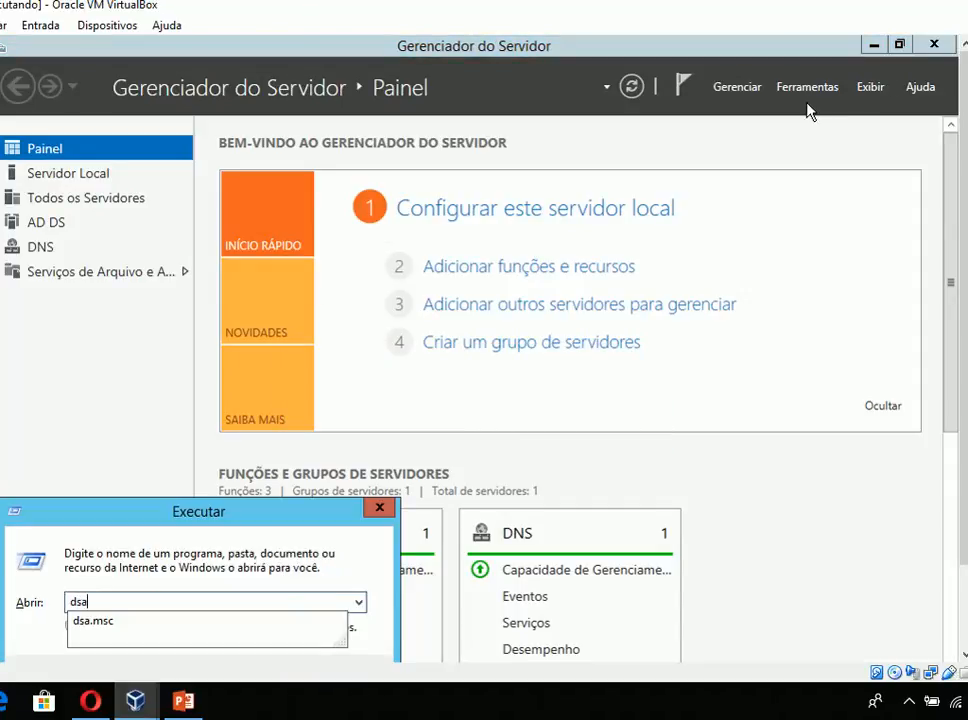
key(Return)
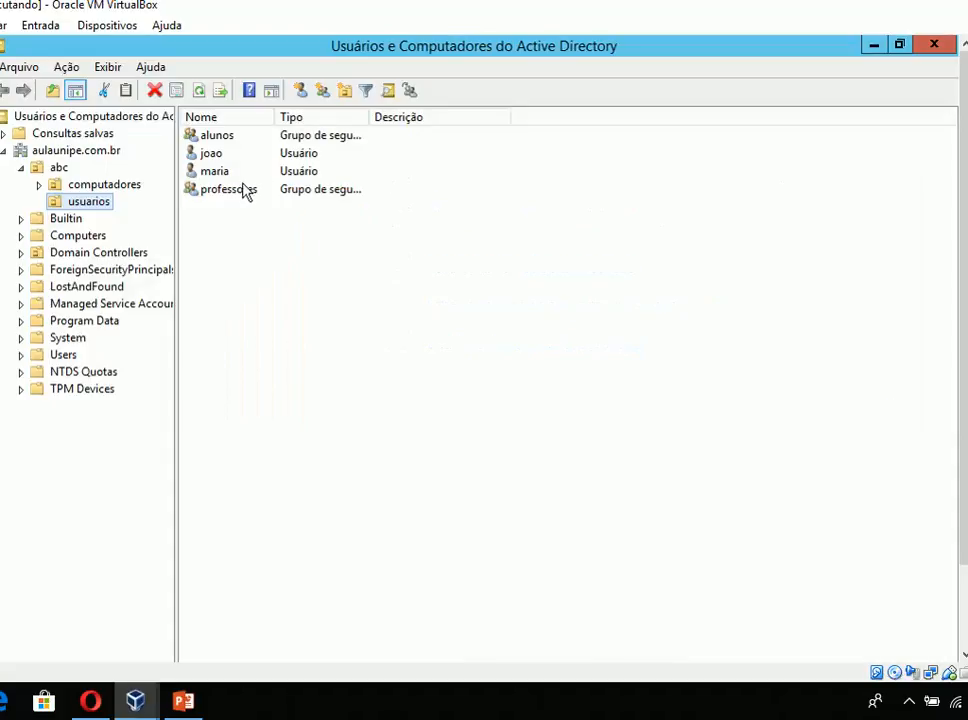
- Check the group memberships of both user accounts in the usuarios OU, closing each account's properties without changes
double_click(222, 173)
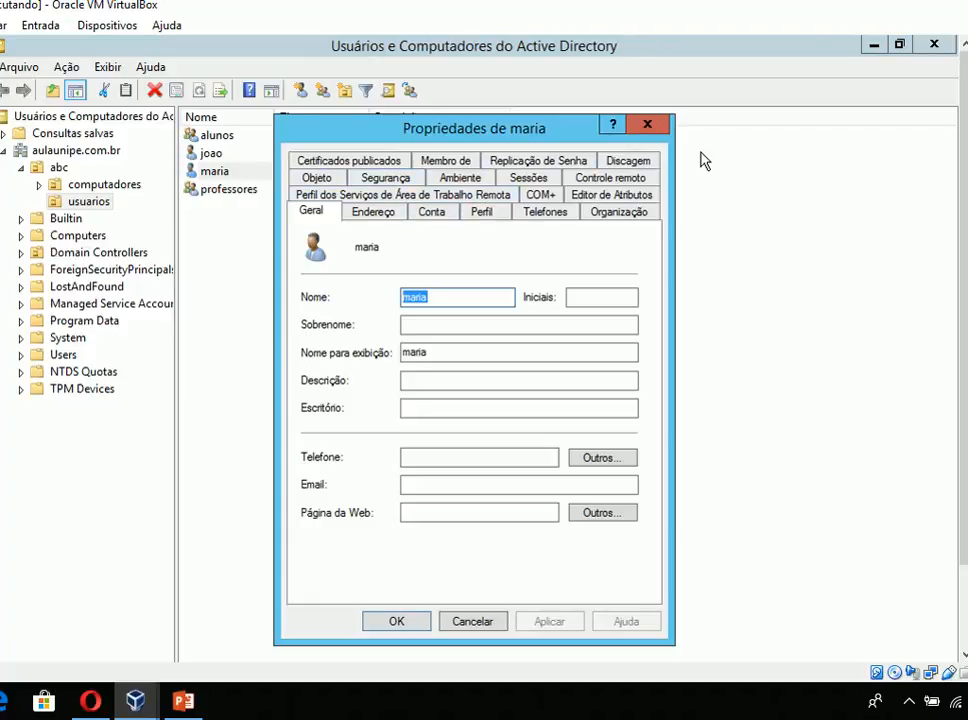
click(445, 161)
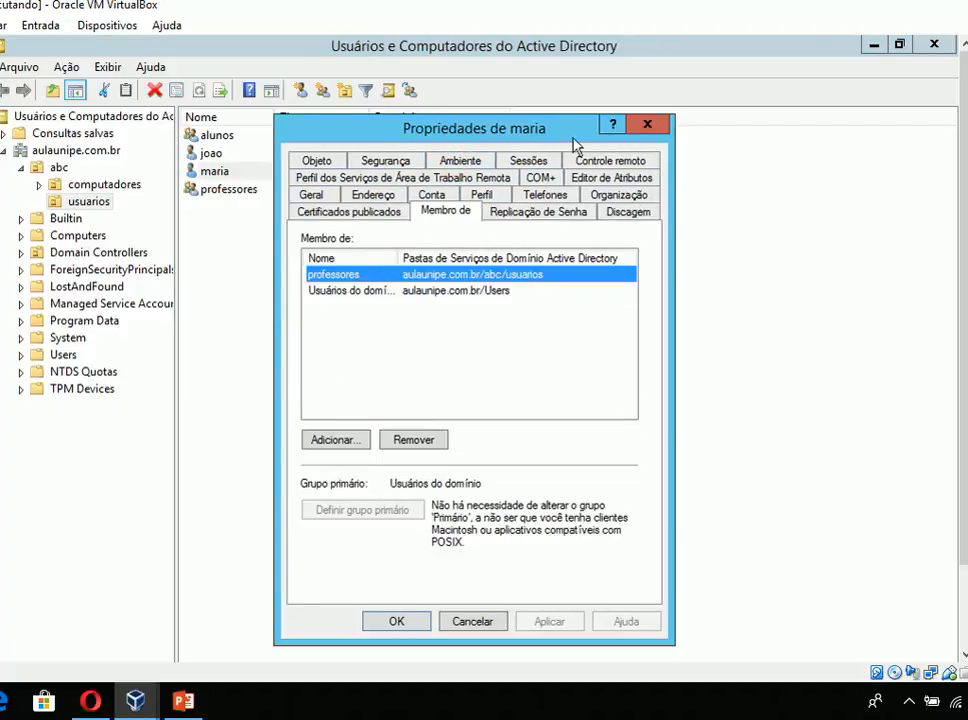
click(647, 124)
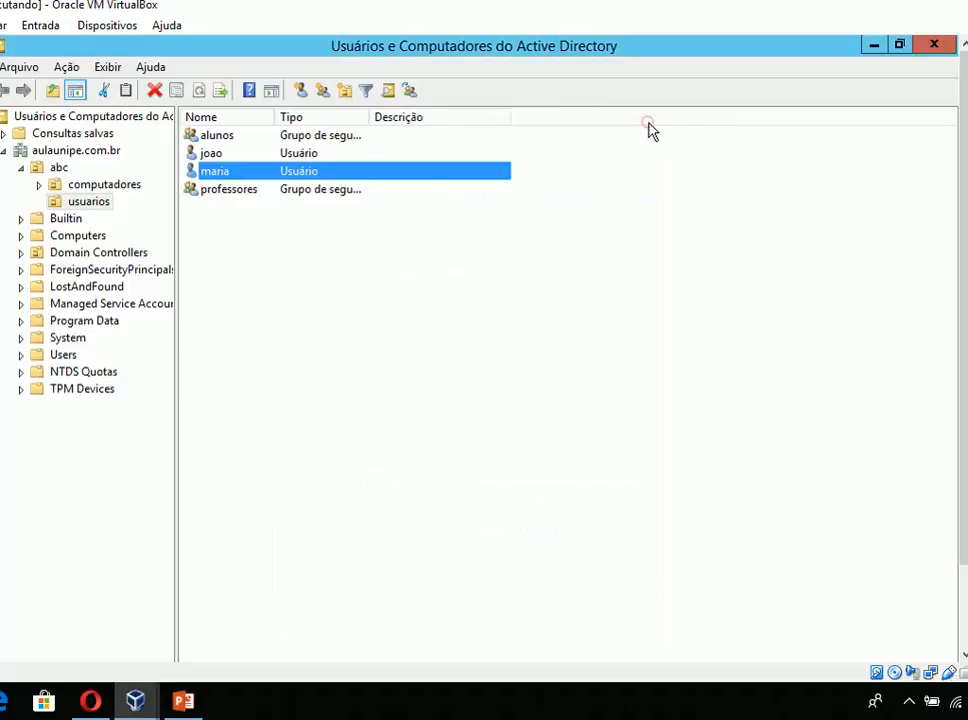
double_click(216, 157)
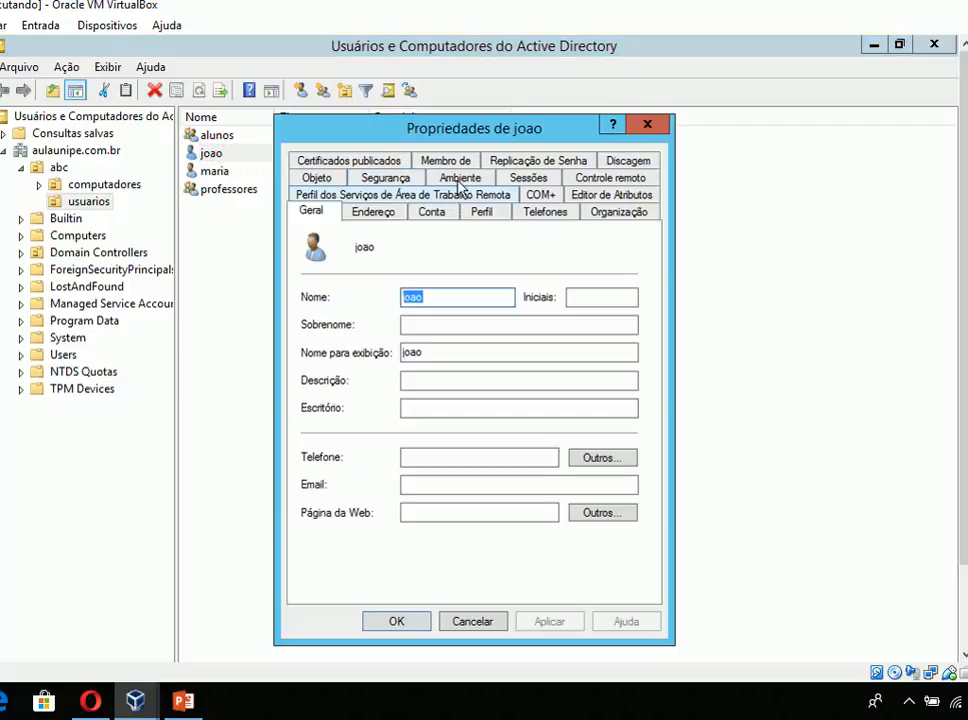
click(459, 166)
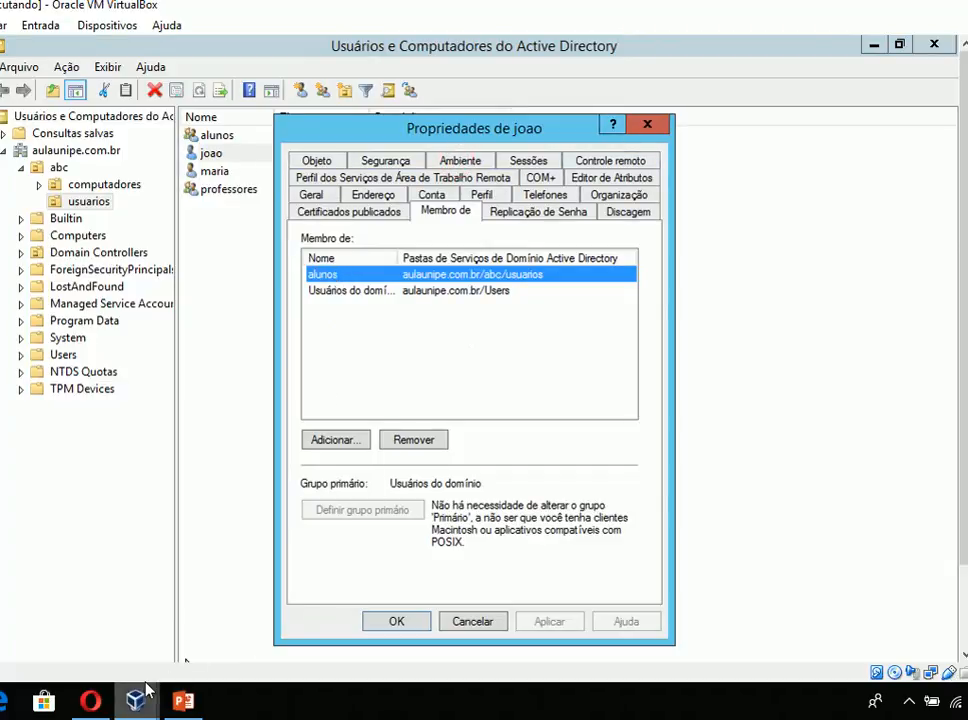
click(649, 124)
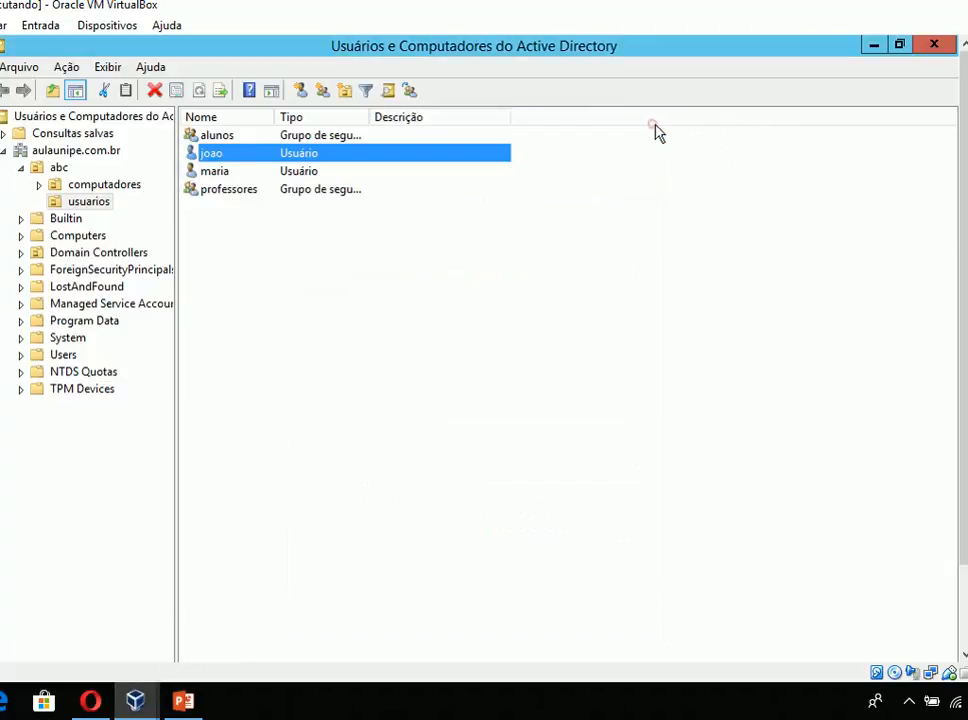
- Reopen Gerenciamento de Política de Grupo with gpmc.msc, expand the abc OU and review the scope of Bloqueio de Prompt CMD
key(super+r)
text(gpm)
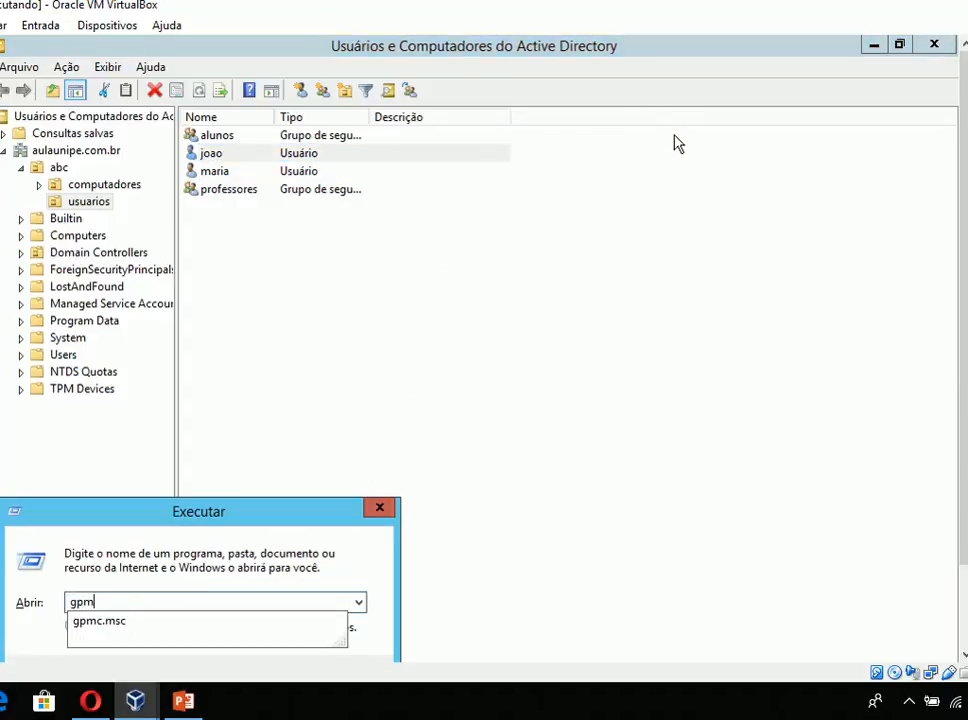
key(Down)
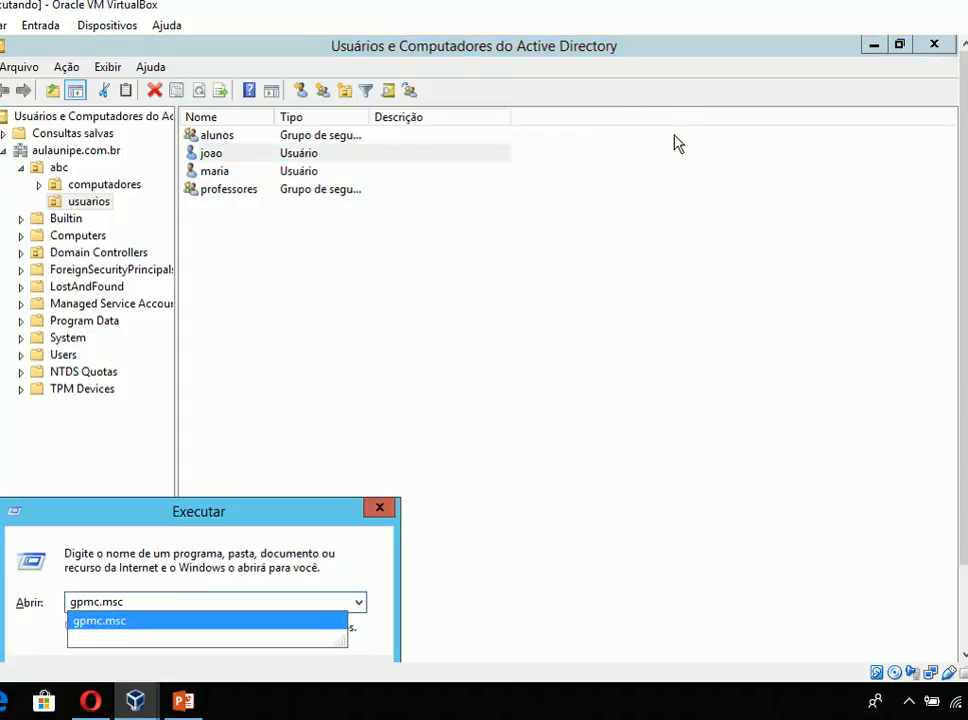
key(Return)
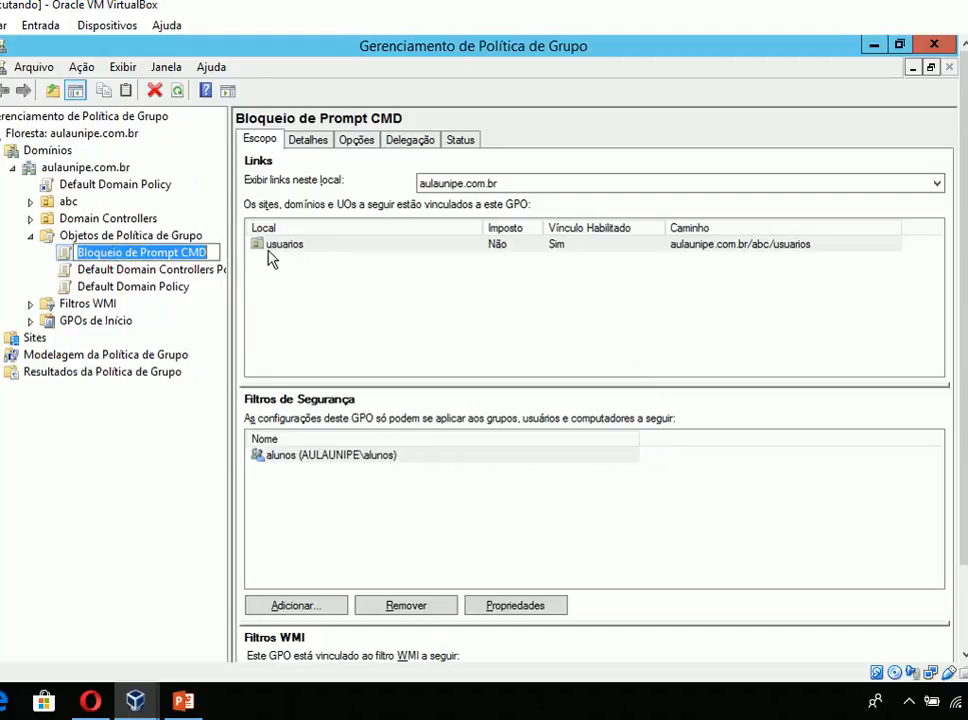
click(26, 202)
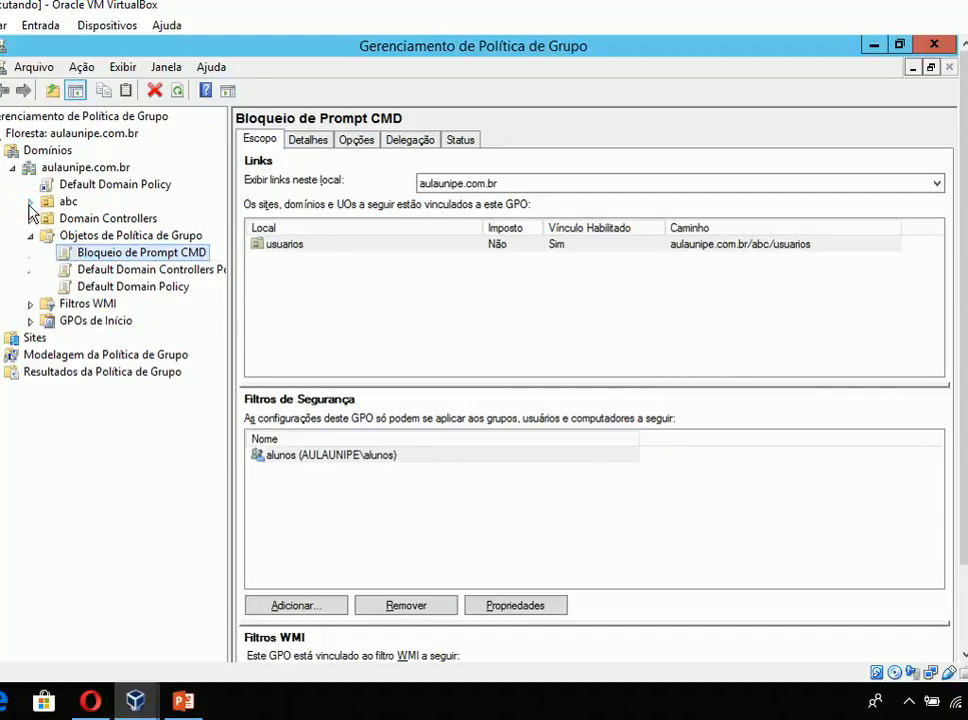
click(26, 202)
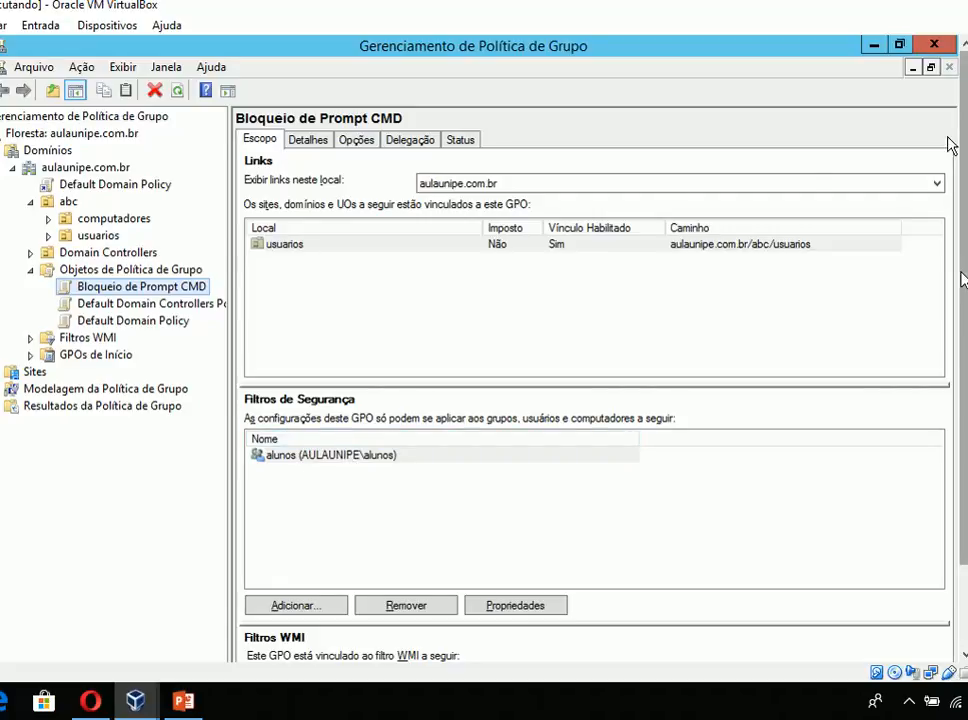
drag(963, 277, 963, 362)
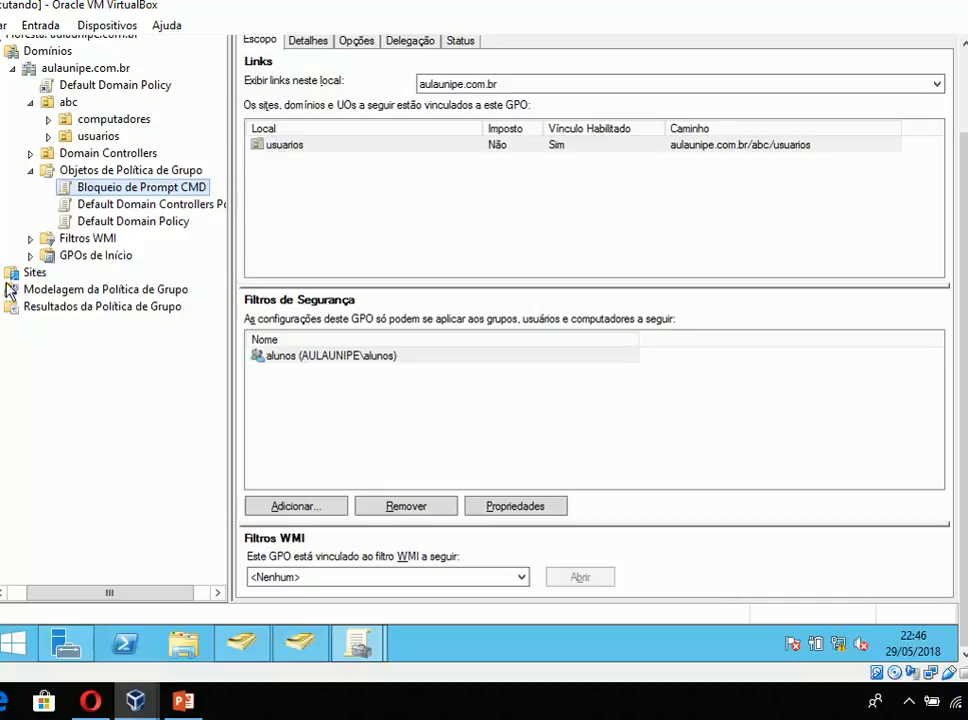
- Switch to the windows 8.1 VM and unlock the locked session of the professores member with the account password
click(133, 700)
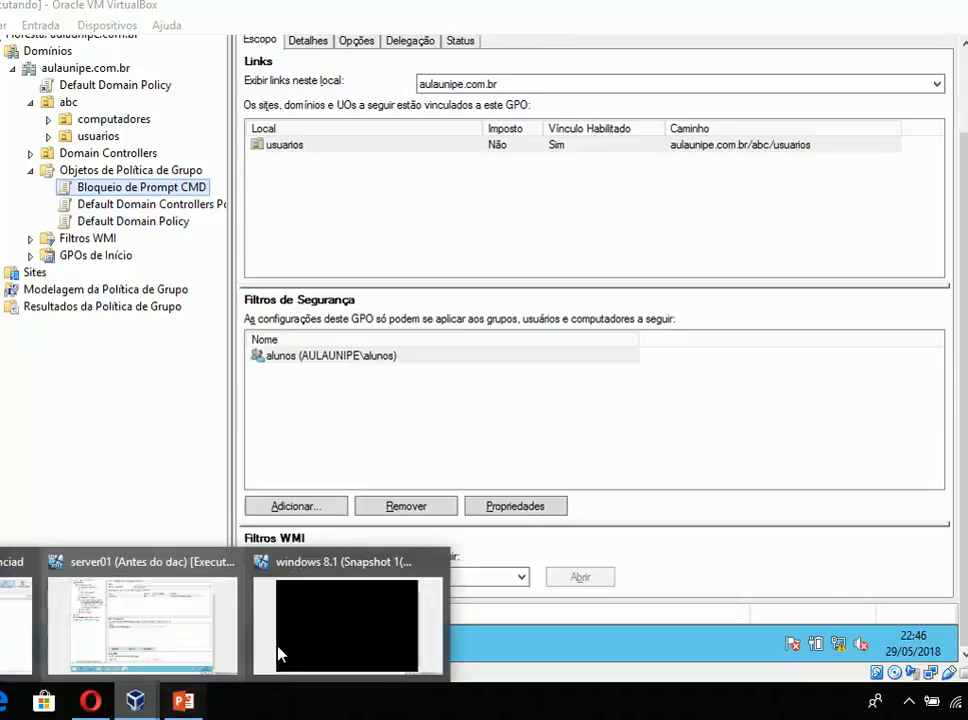
click(279, 655)
click(280, 470)
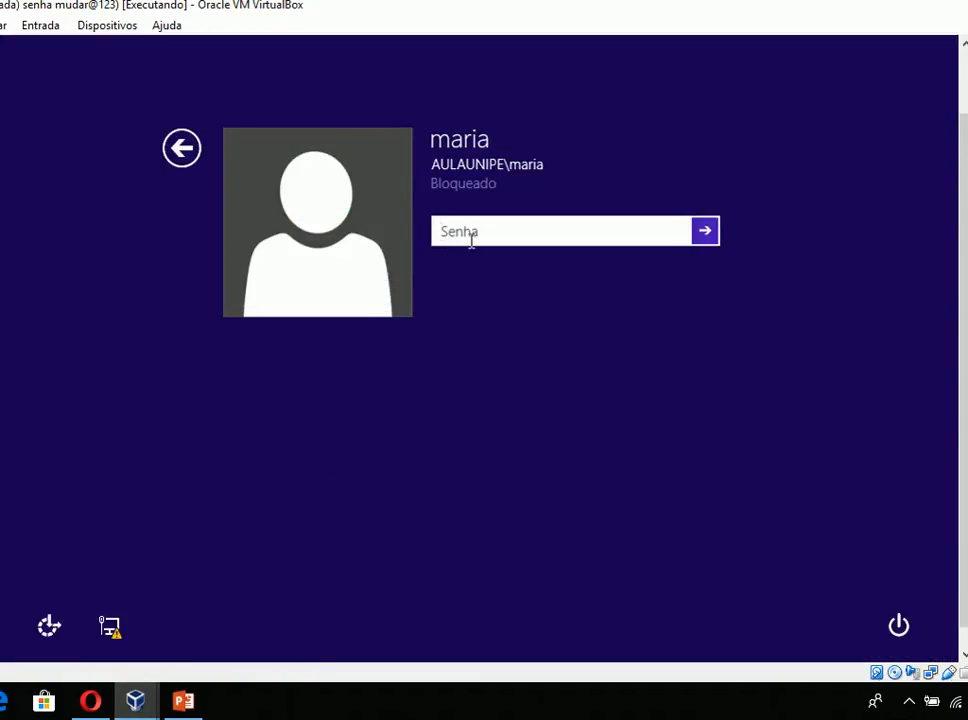
text(mudar@123)
key(Return)
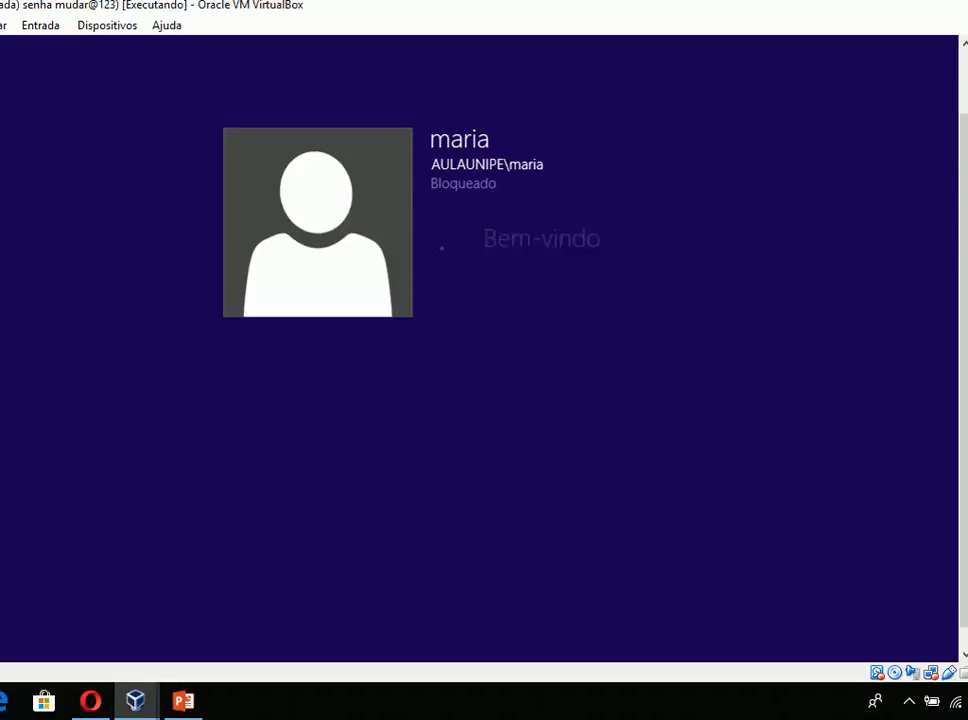
- Test command prompt access in the professores member's session by running cmd and entering the text pvovkodfvd
key(super+r)
key(Return)
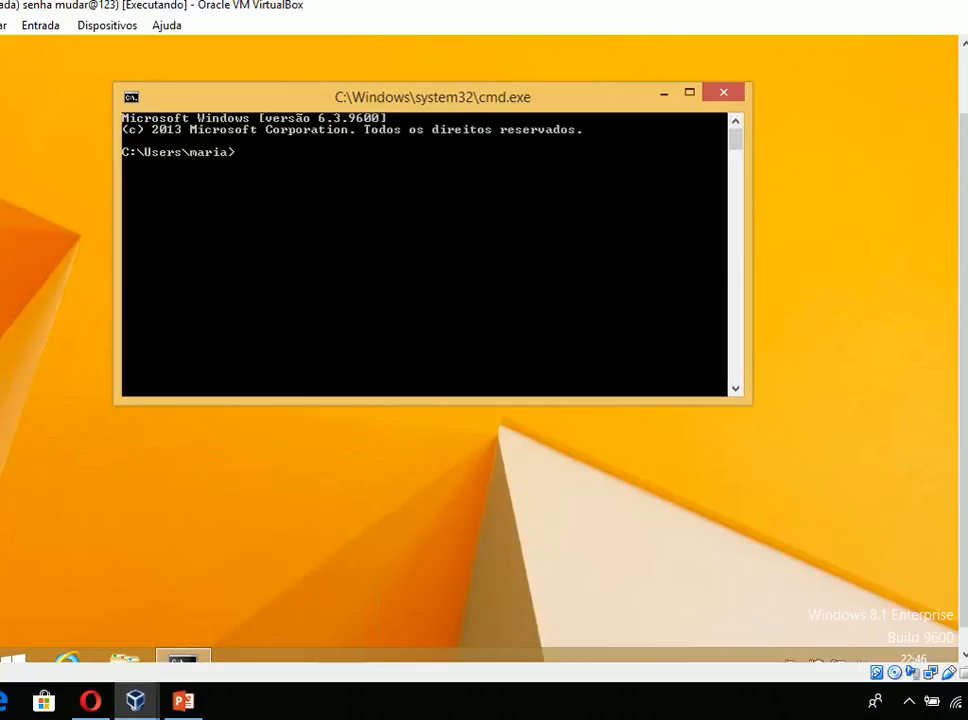
text(pvovkodfvd)
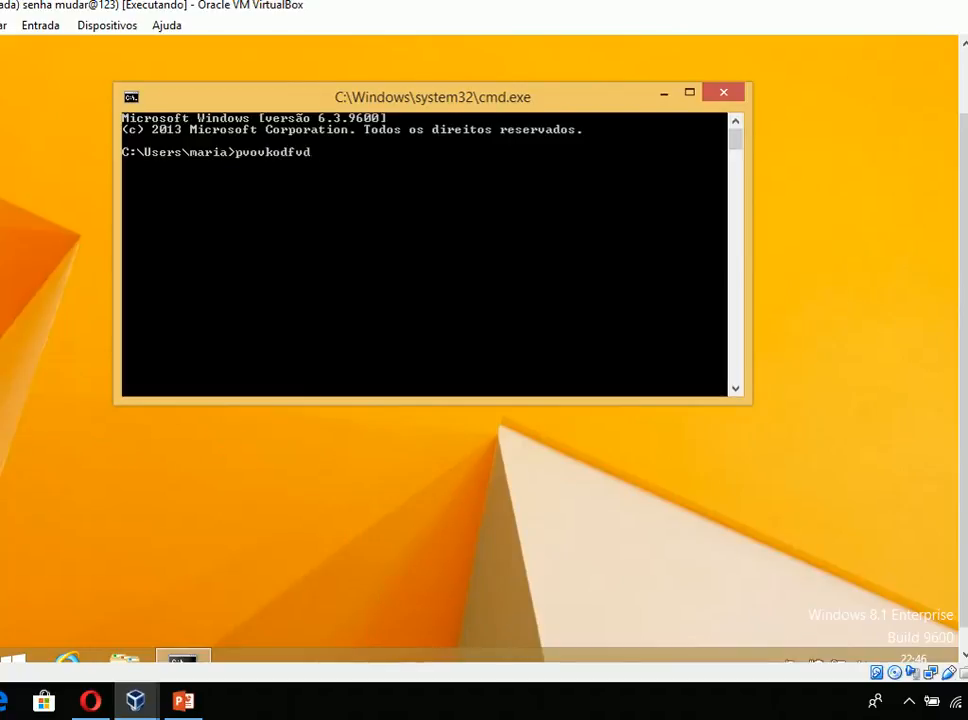
- Sign the professores member out of the Windows 8.1 client
key(super)
key(super)
key(super+r)
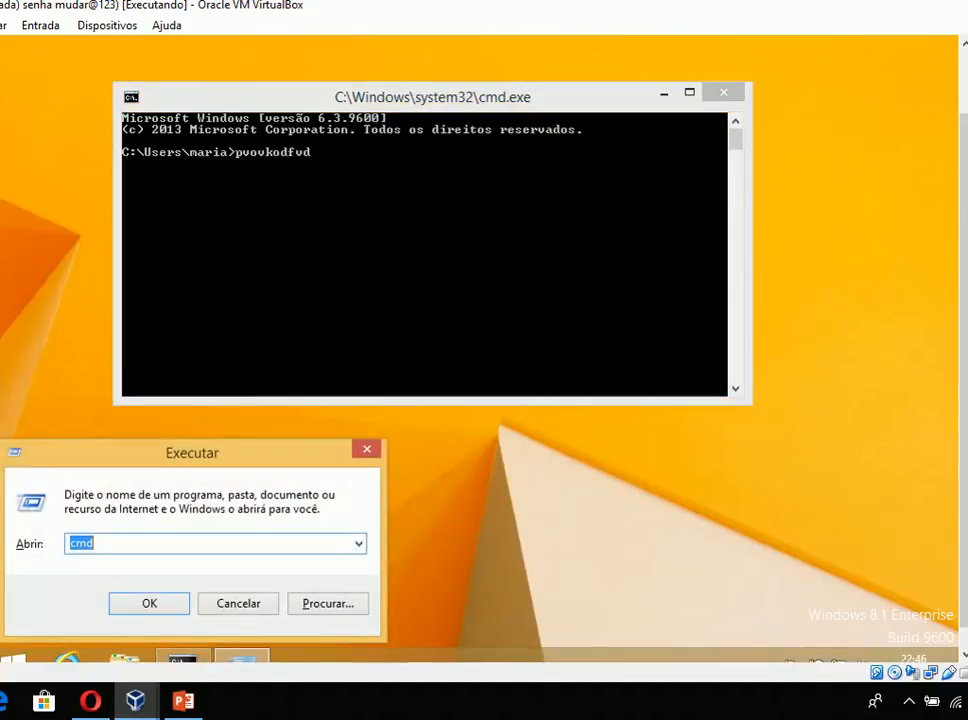
key(super)
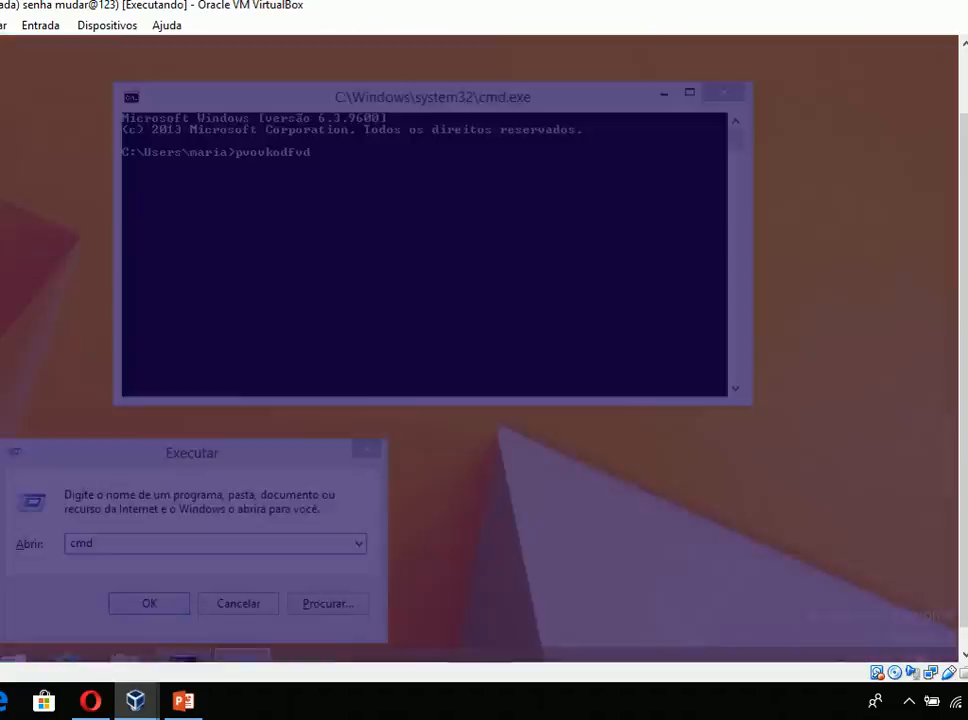
key(super)
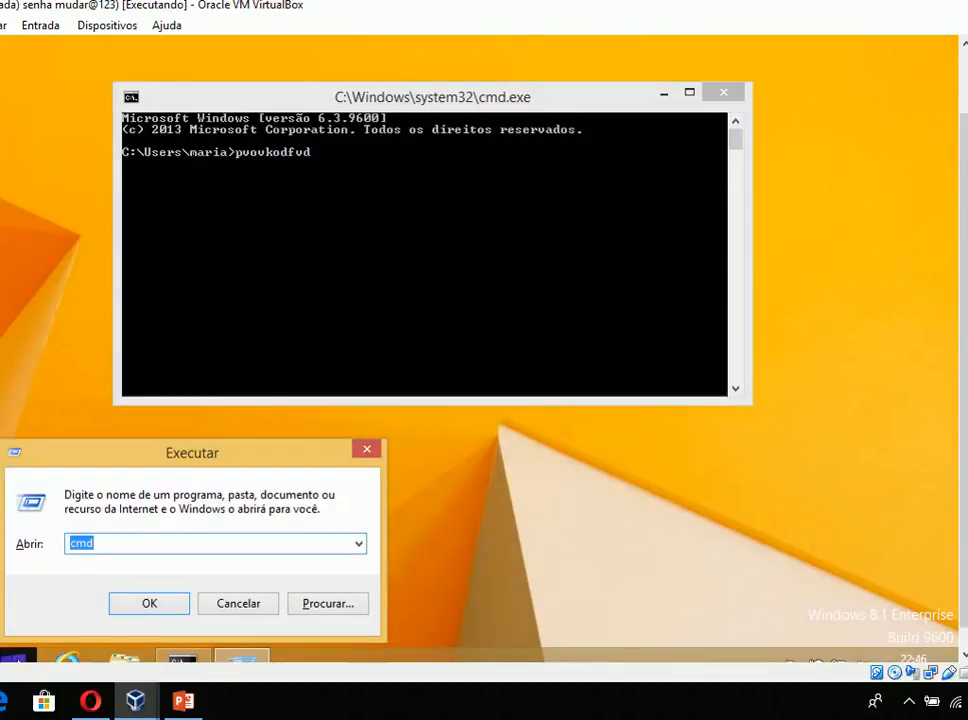
right_click(5, 660)
mouse_move(175, 619)
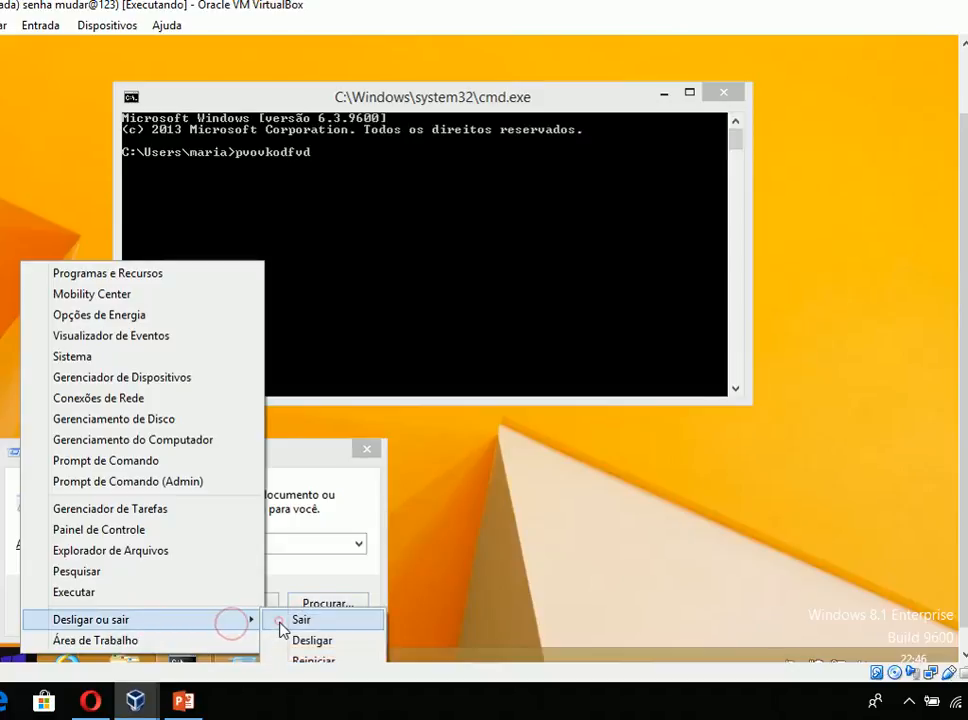
click(277, 625)
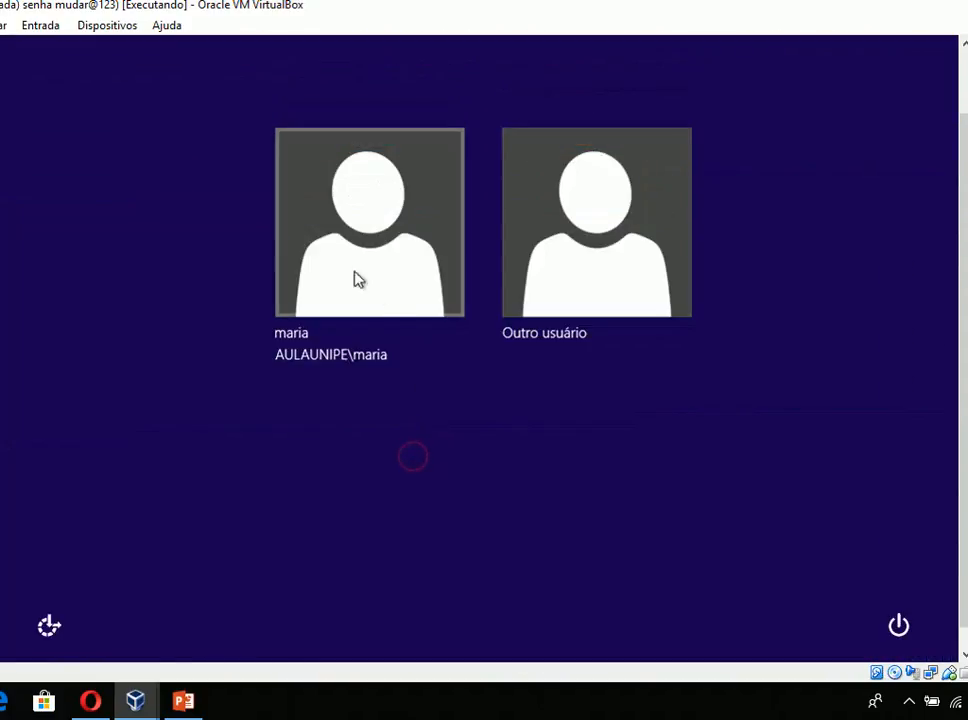
- Sign in to AULAUNIPE as Outro usuário with the alunos member's user name and account password
click(542, 253)
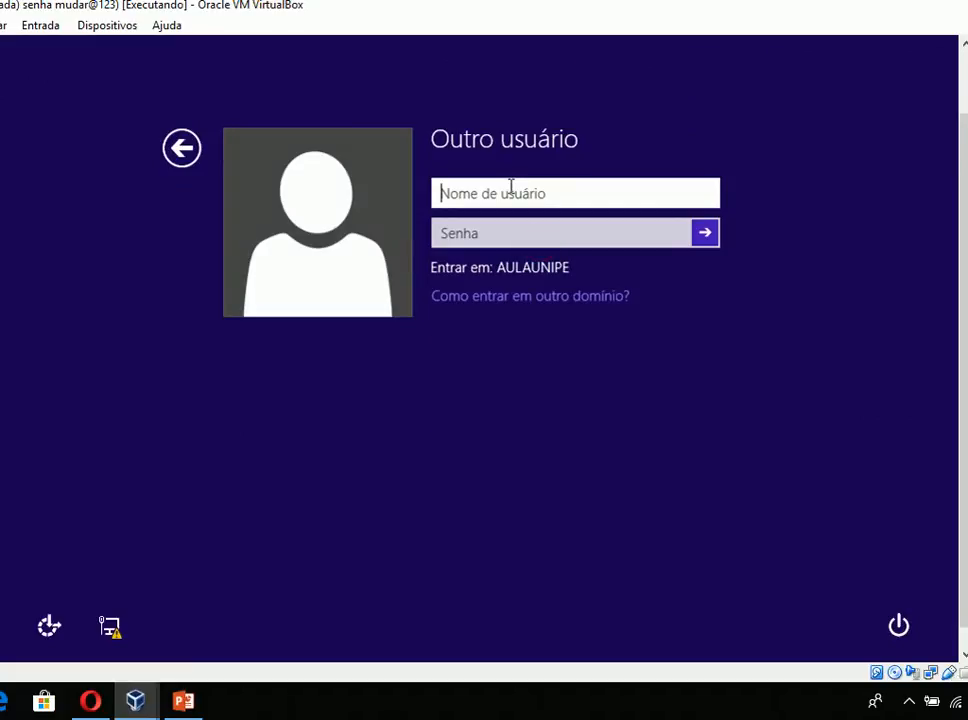
text(joao)
key(Tab)
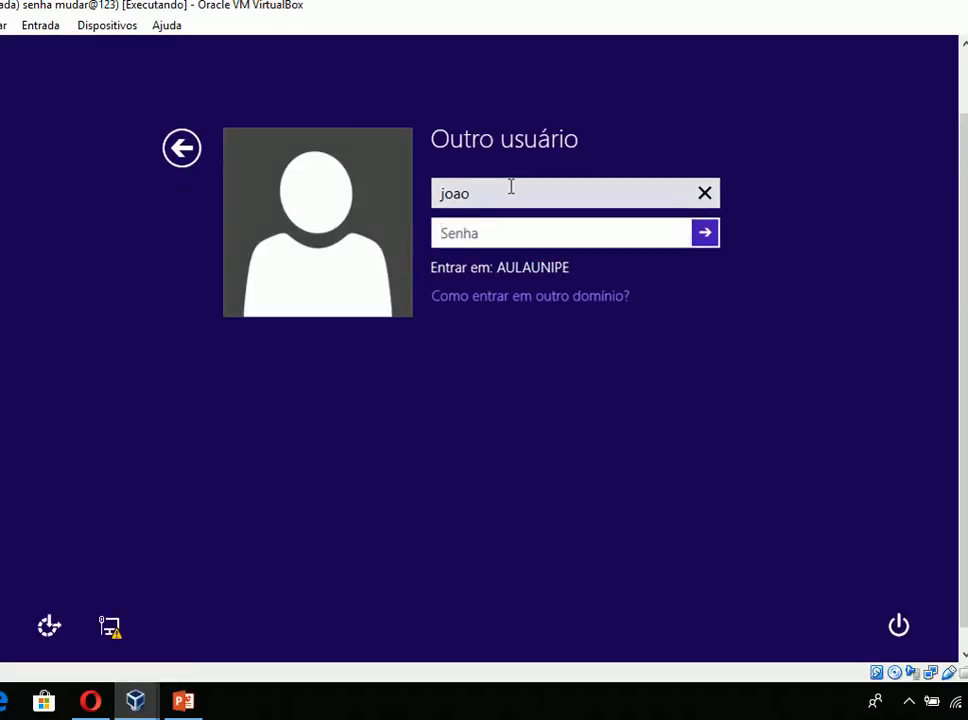
text(mudar@123)
key(Return)
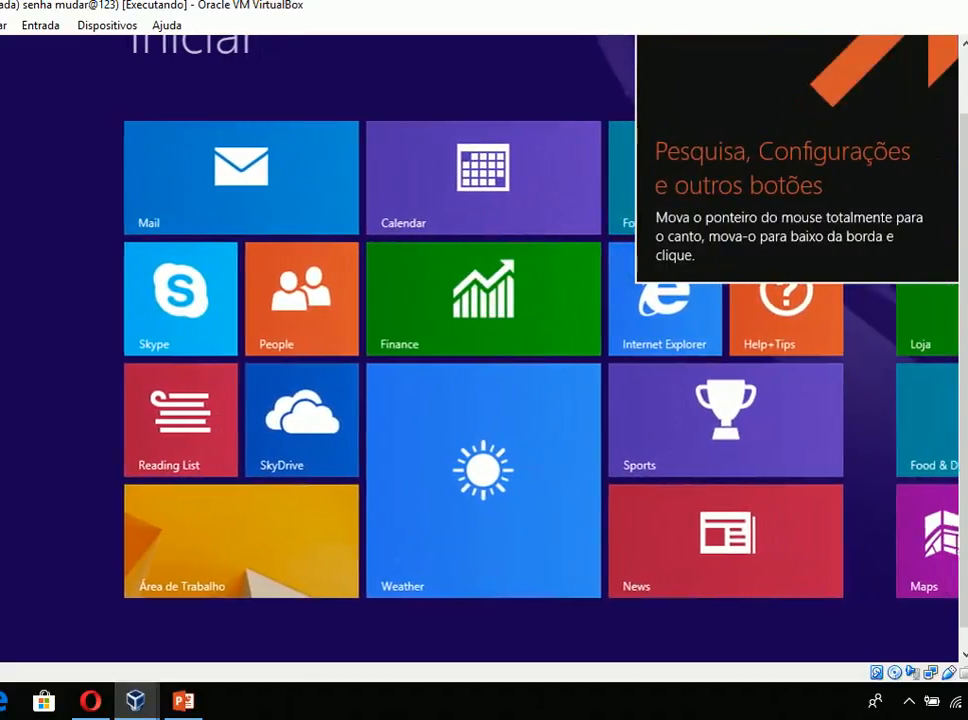
- Test command prompt access in the alunos member's session by running cmd, dismiss its window and enter cmd in Executar again
key(super+r)
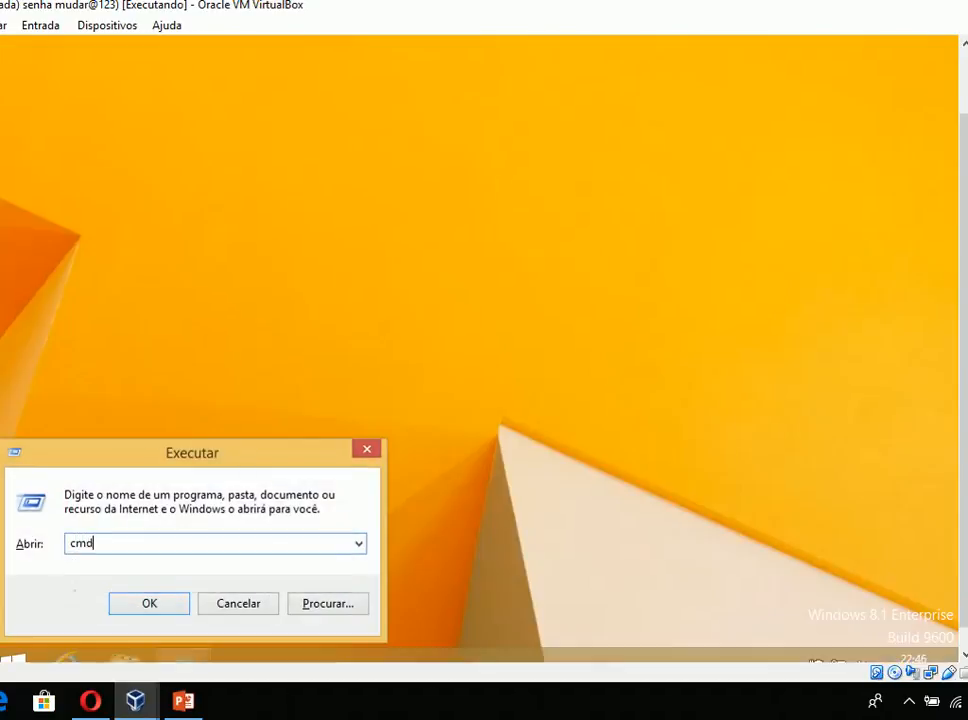
key(Return)
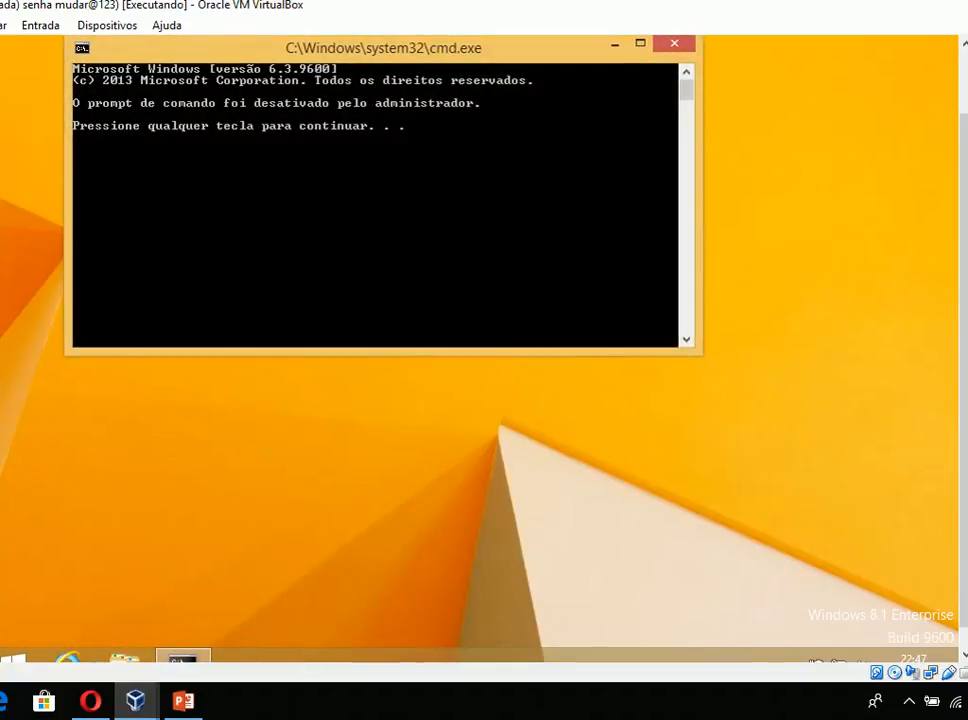
key(Return)
key(super+r)
text(cmd)
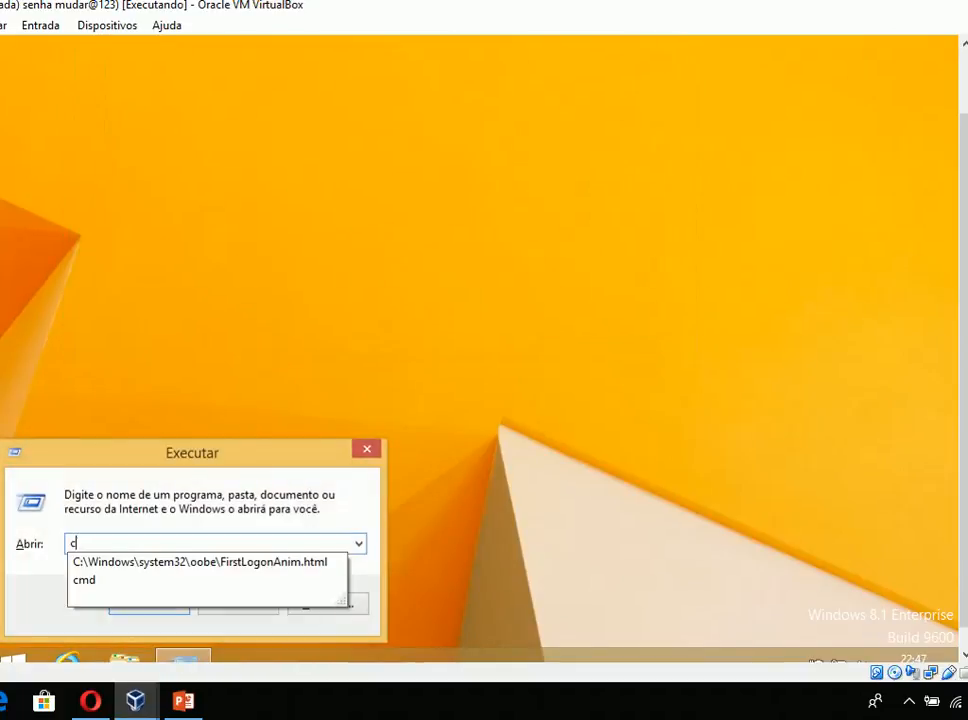
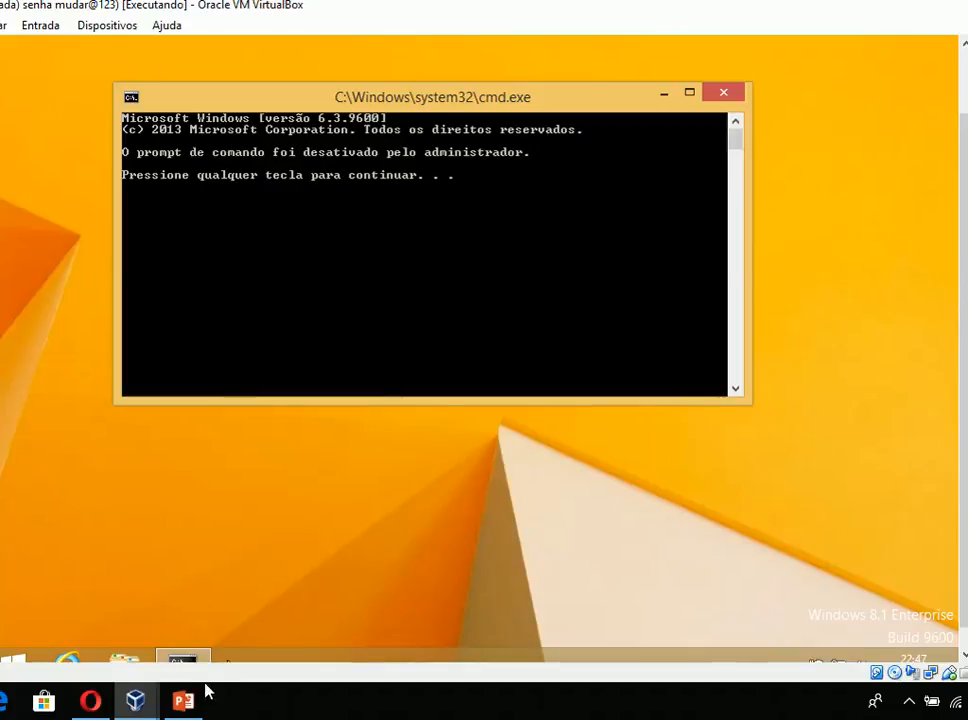
- Switch to the server virtual machine and review the domain and owner in the details of the Bloqueio de Prompt CMD GPO
mouse_move(135, 699)
click(175, 655)
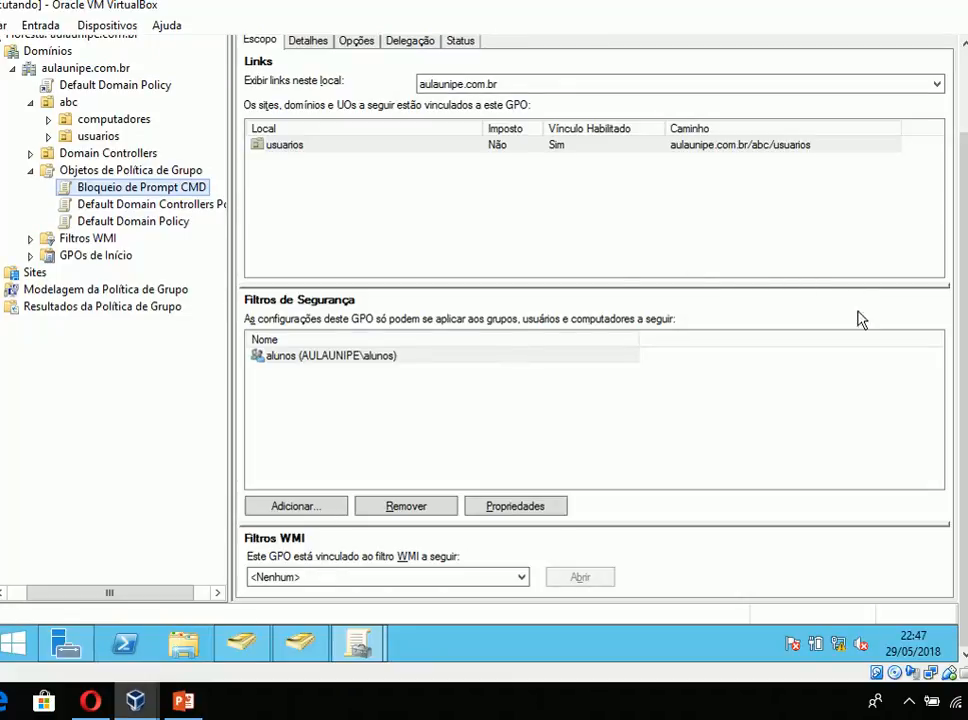
drag(960, 334, 958, 275)
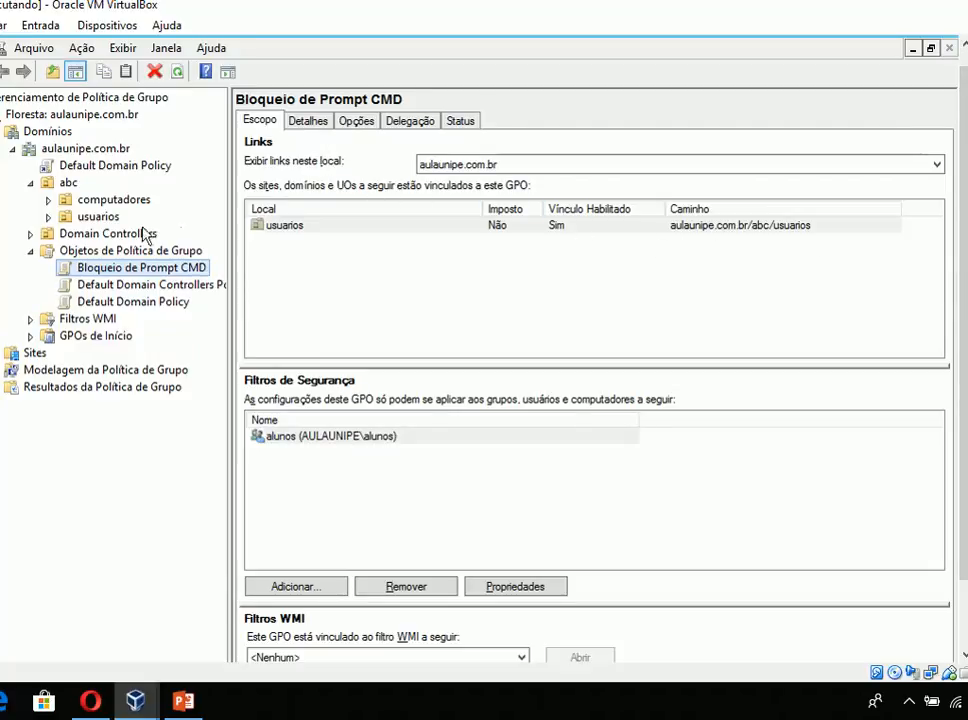
click(116, 272)
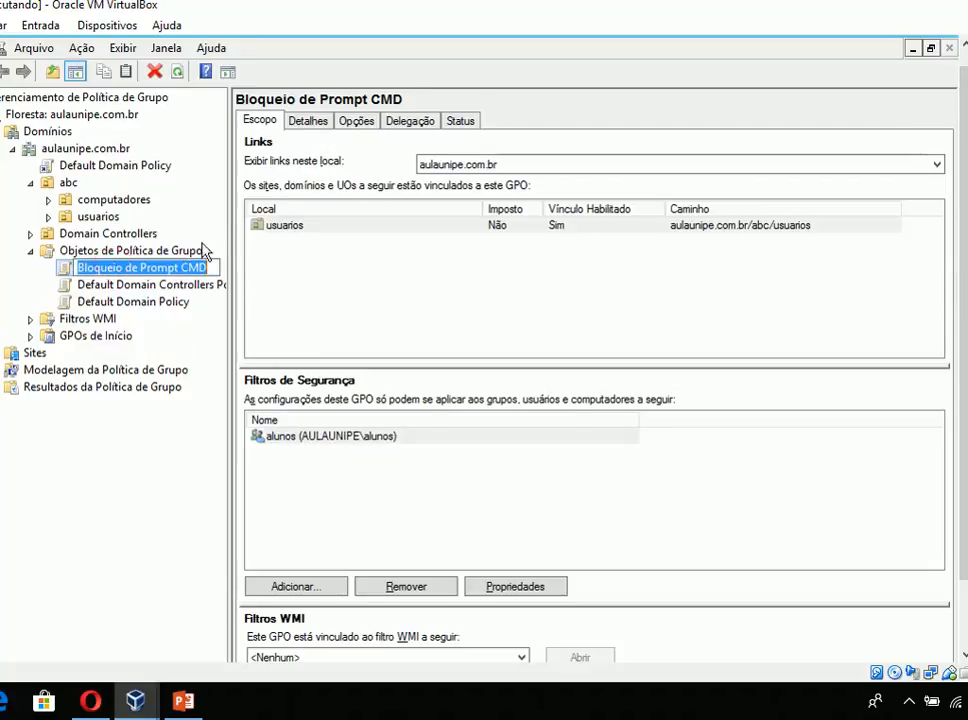
click(308, 121)
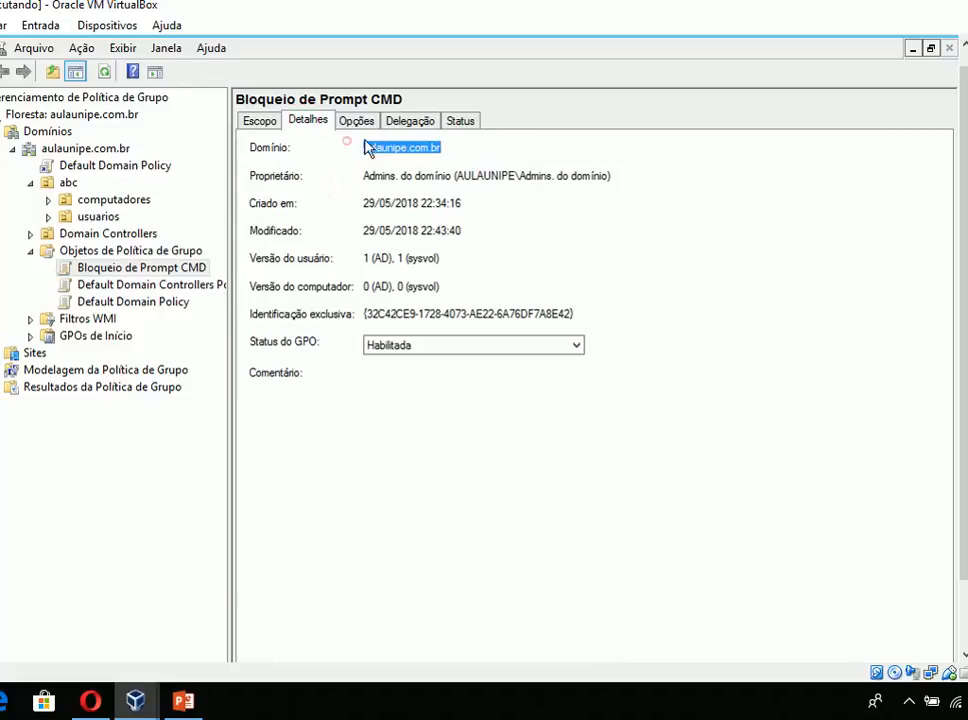
drag(452, 149, 328, 156)
mouse_move(365, 175)
mouse_down()
mouse_move(620, 181)
mouse_move(375, 177)
mouse_up()
click(330, 170)
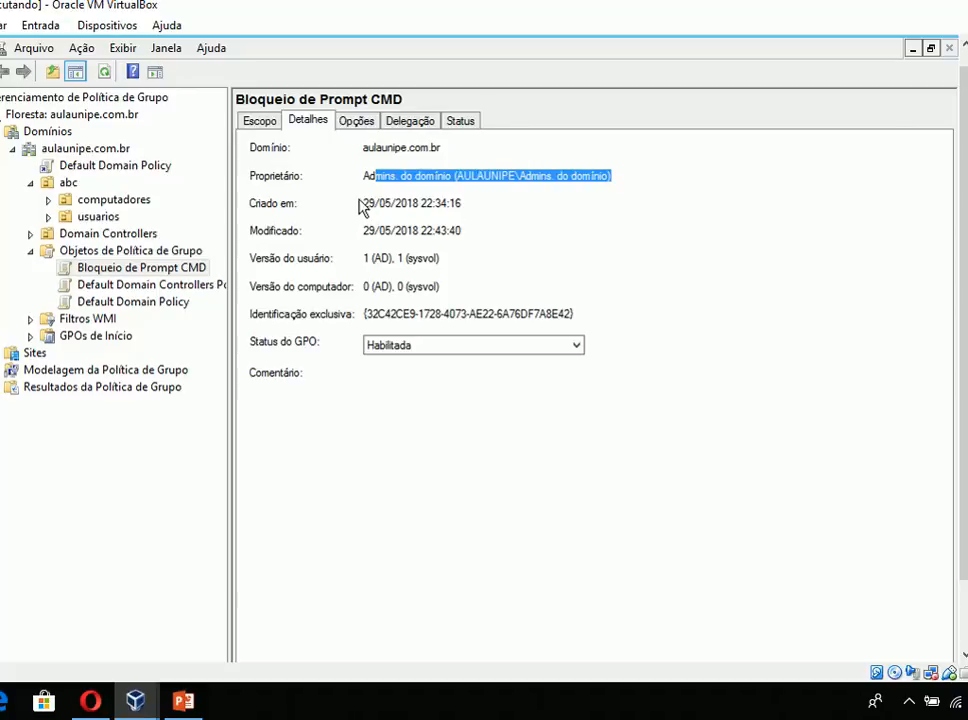
- Examine the GPO's creation and modification dates, user version and unique identification
drag(471, 201, 364, 203)
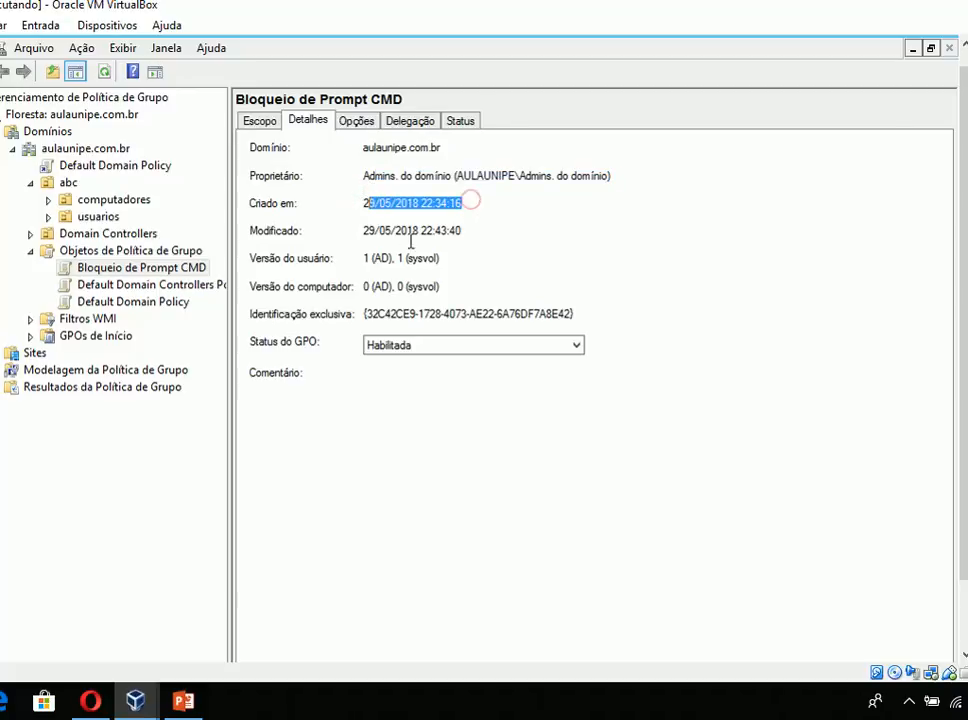
drag(433, 231, 449, 251)
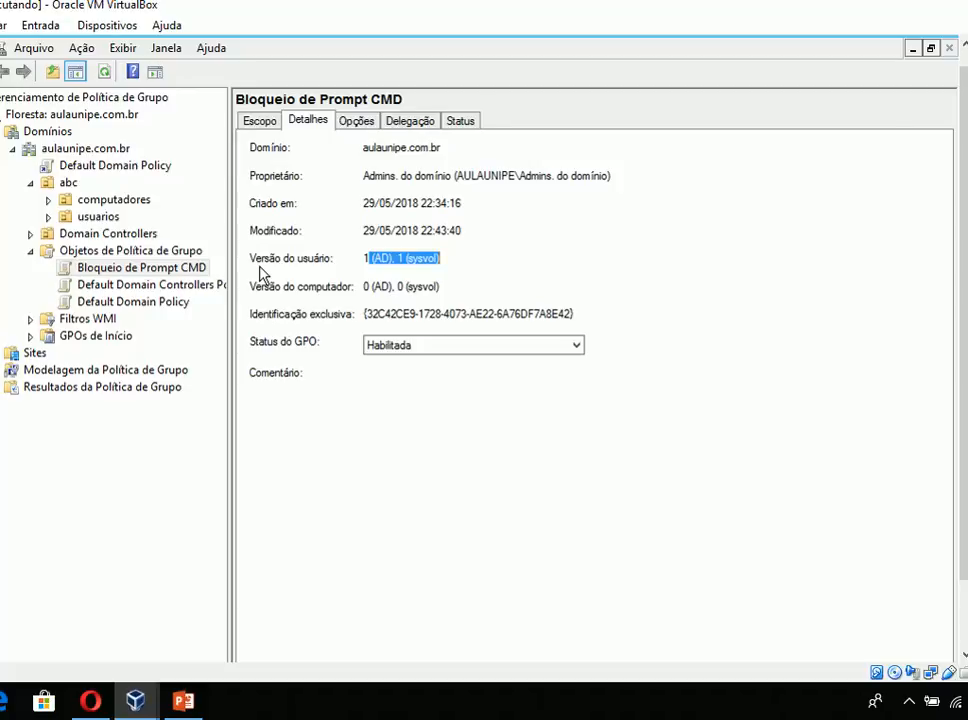
click(290, 270)
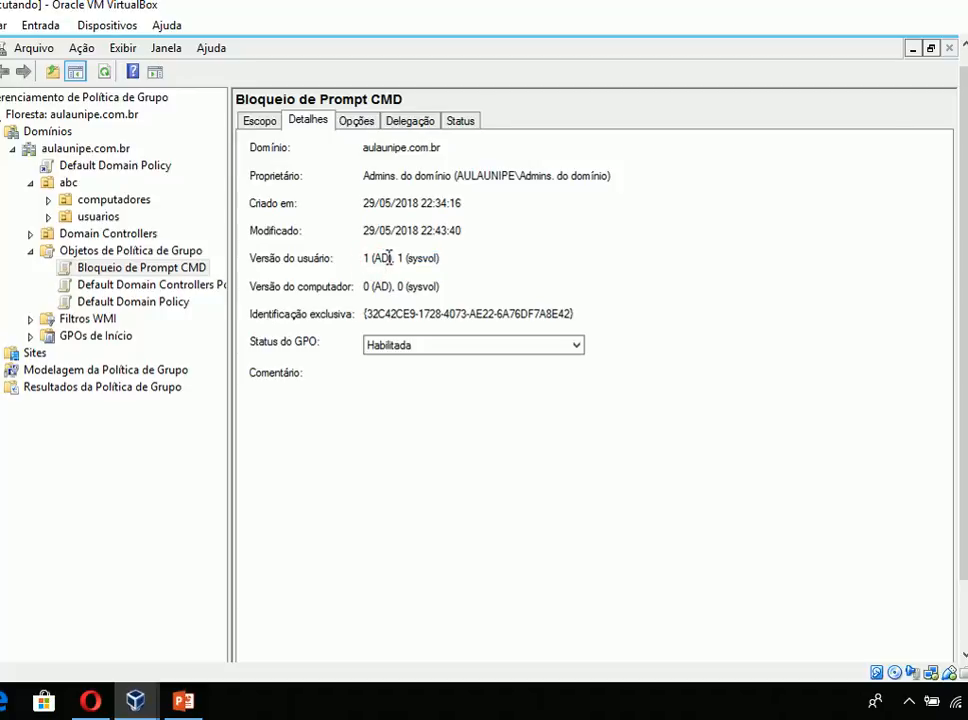
click(357, 259)
drag(441, 258, 362, 265)
drag(365, 314, 698, 311)
- Open the folder c:\Windows\SYSVOL in a new file explorer window
key(super+e)
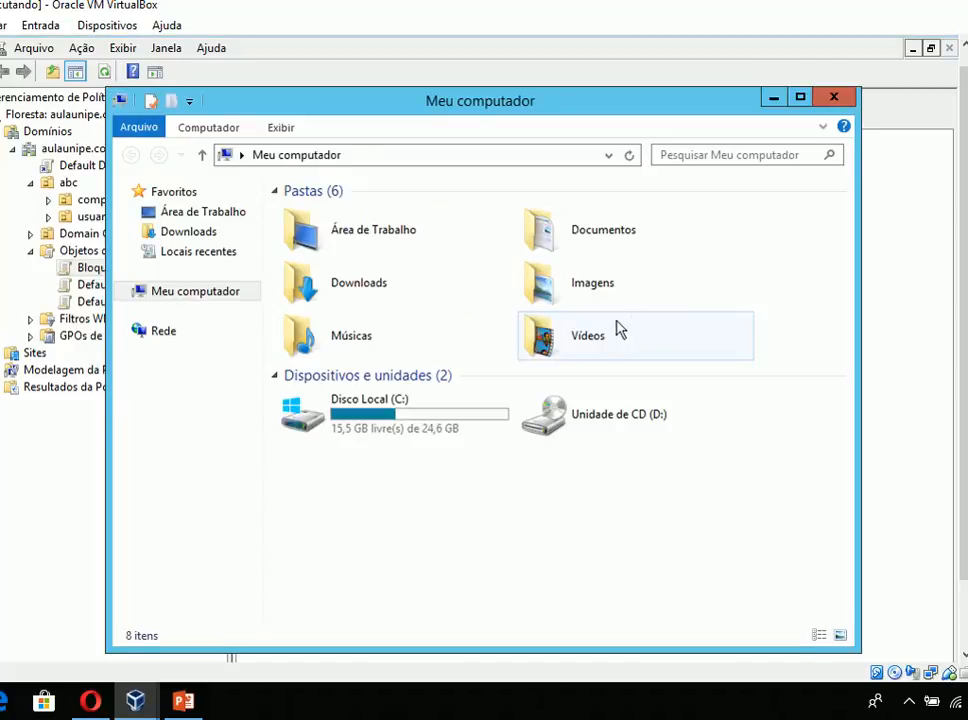
click(388, 158)
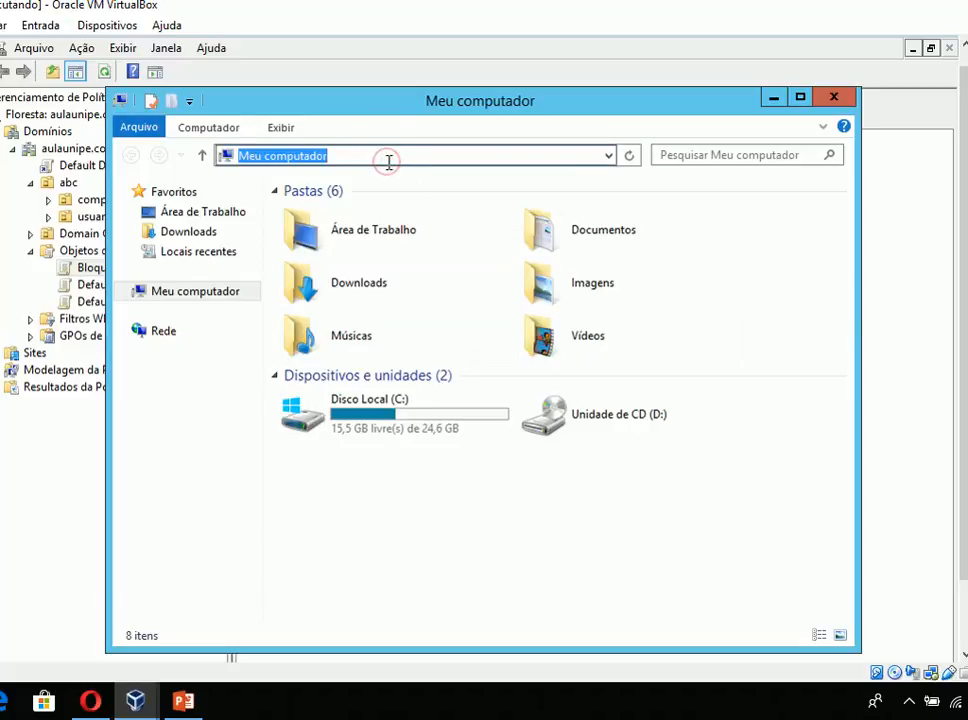
text(c:)
key(Down)
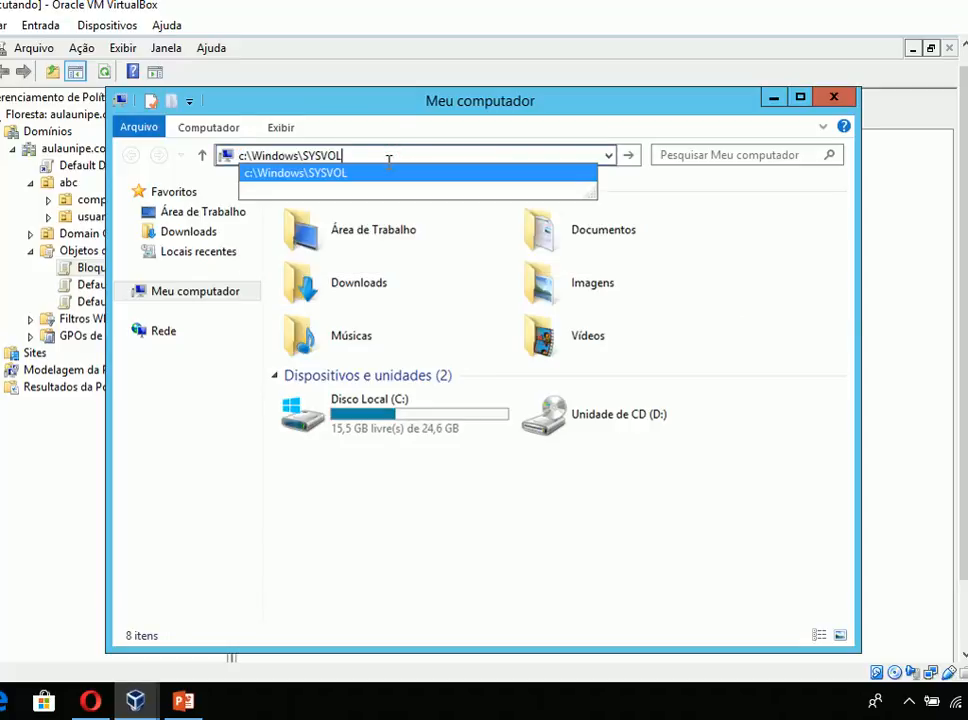
key(Return)
- Browse to sysvol\aulaunipe.com.br\Policies, compare its folder names with the GPO's unique identification, and close the file explorer
key(Down)
key(Down)
key(Down)
key(Down)
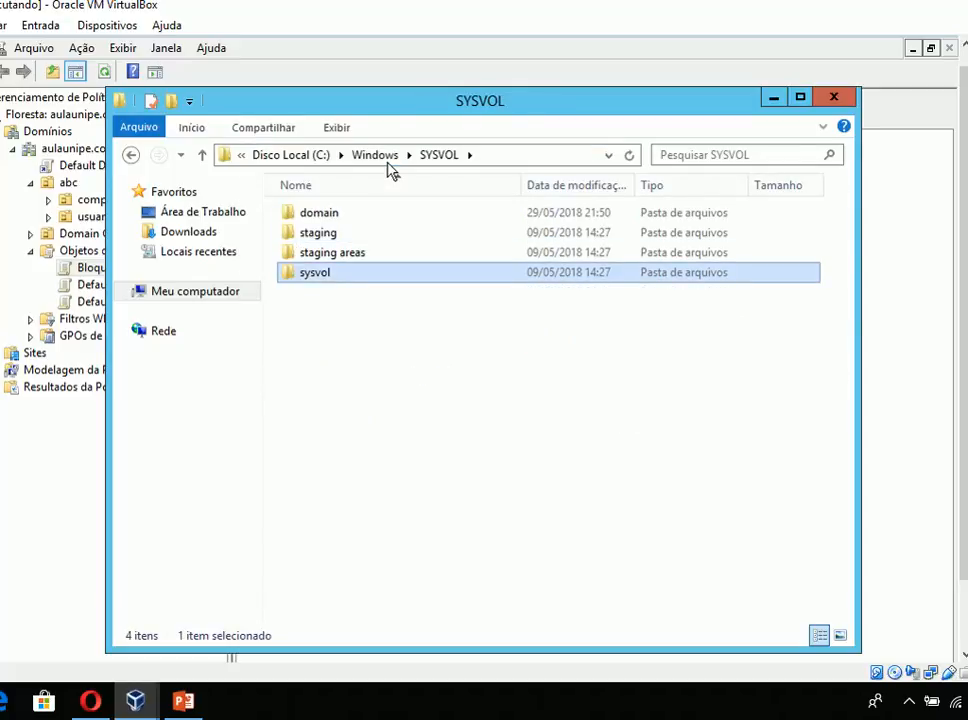
key(Return)
key(Down)
key(Return)
key(Down)
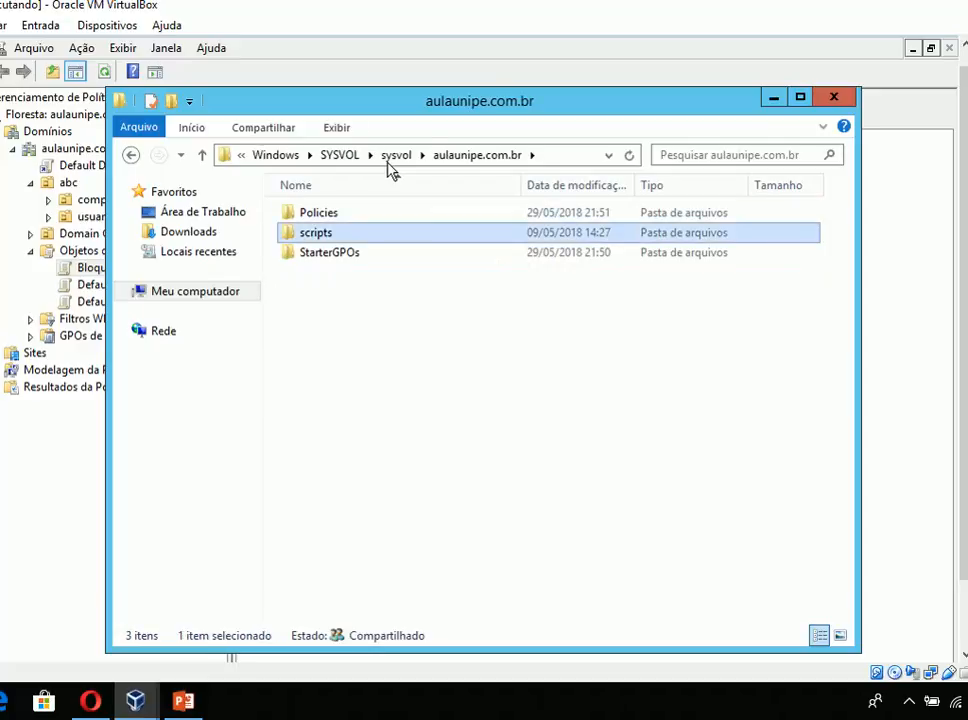
key(Up)
key(Return)
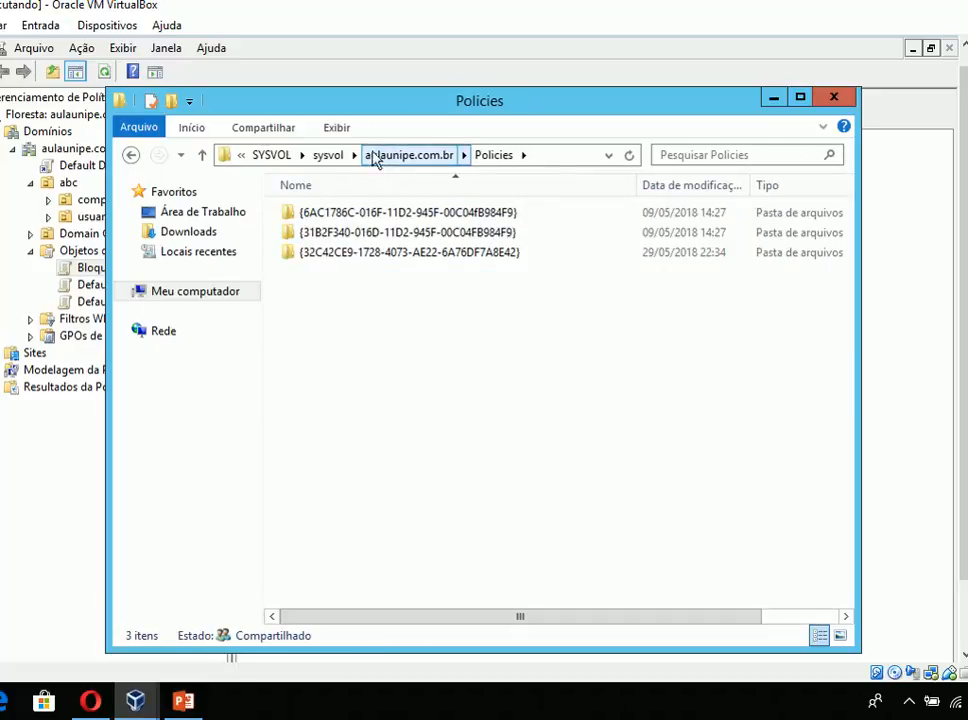
drag(367, 107, 372, 372)
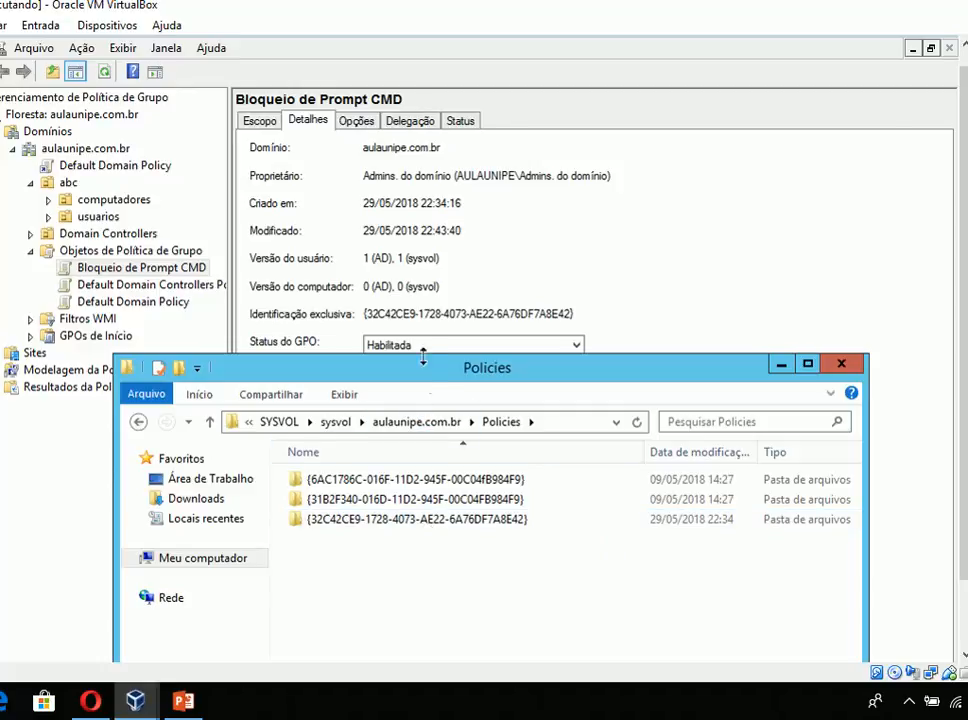
click(841, 364)
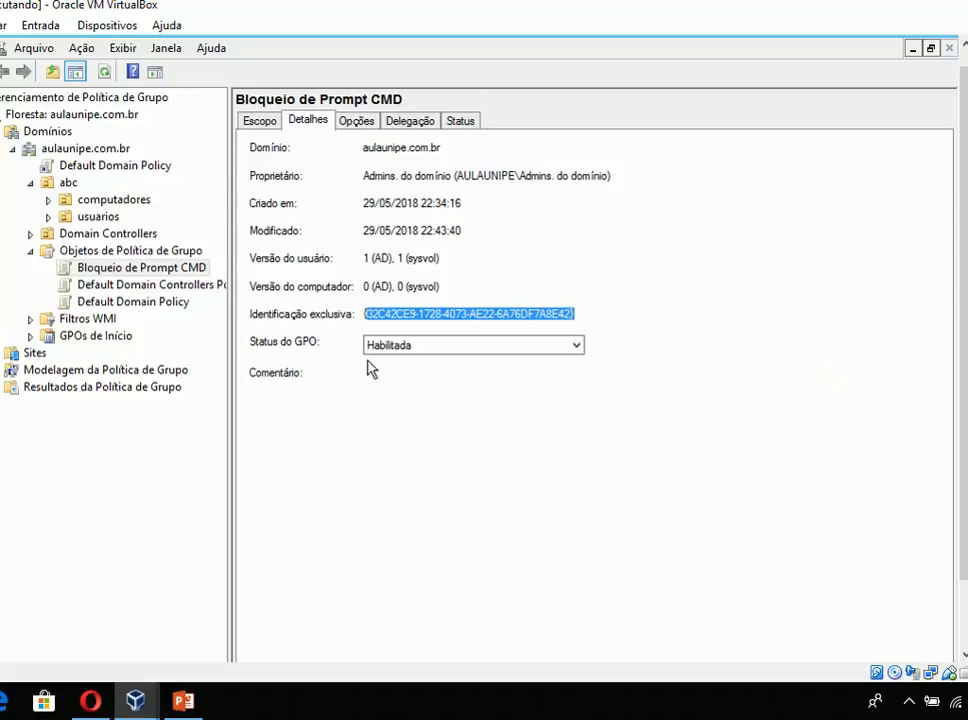
- Review the GPO's settings report, expanding Modelos Administrativos and Sistema to read the Impedir acesso ao prompt de comando policy
click(357, 122)
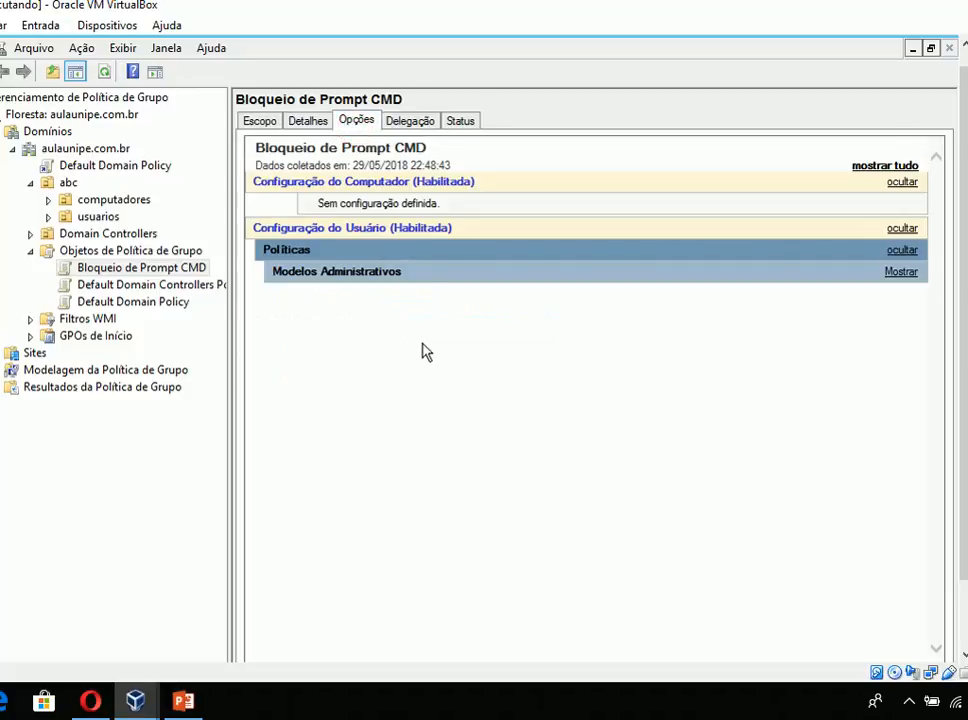
drag(320, 205, 403, 203)
click(326, 212)
click(328, 228)
click(330, 229)
click(325, 273)
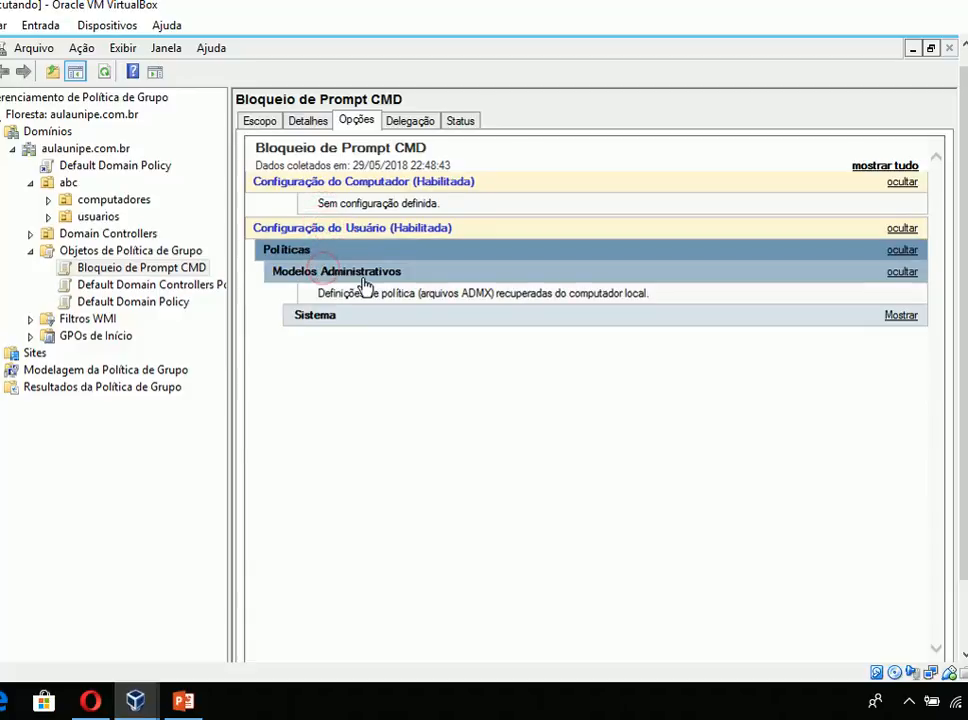
click(326, 318)
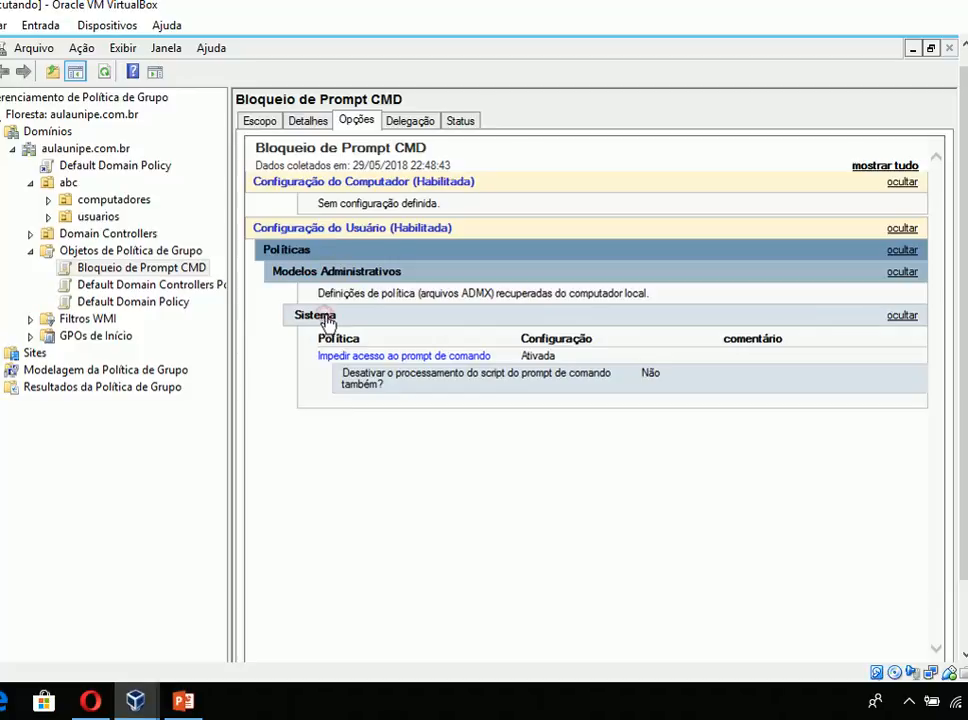
double_click(513, 355)
click(418, 391)
click(454, 382)
click(334, 383)
- Review the GPO's delegated permissions and the status details of server01.aulaunipe.com.br, including site name, IP address and GPOs
click(414, 121)
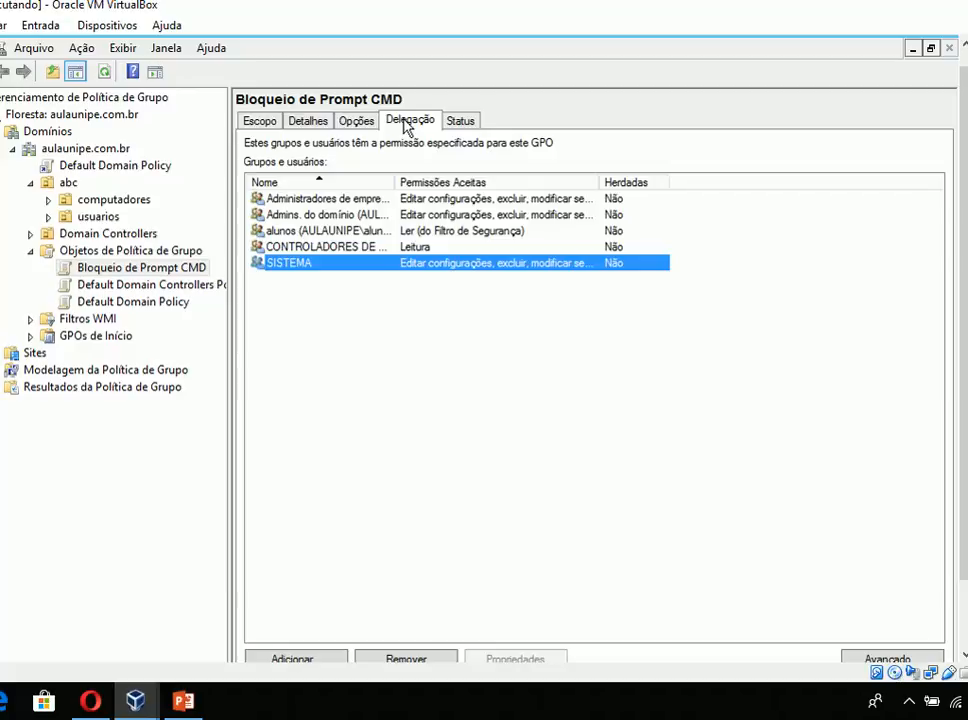
click(463, 121)
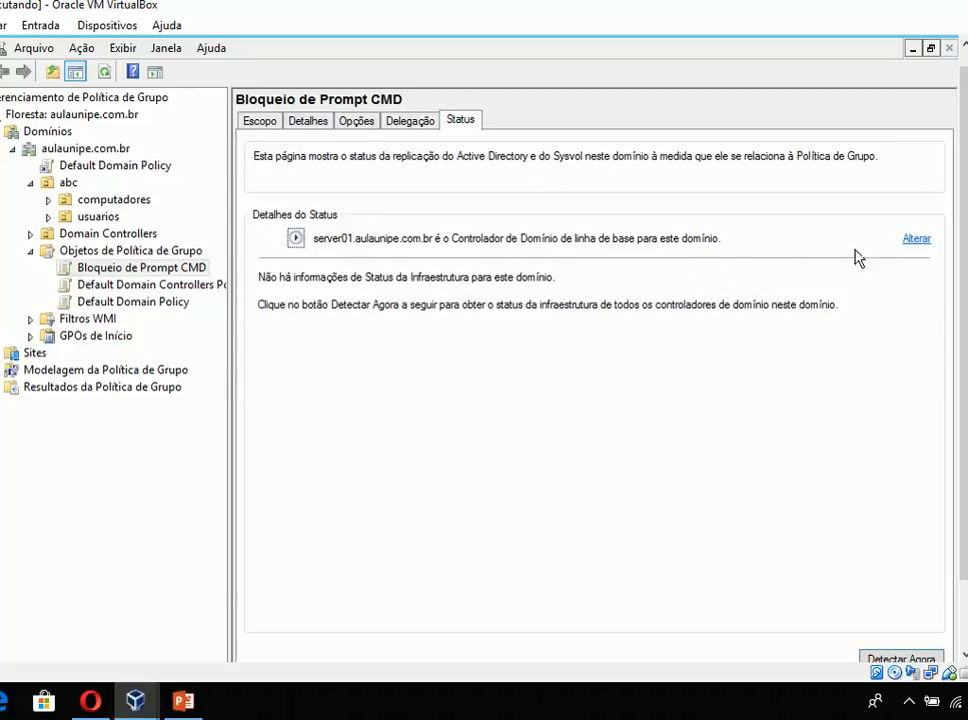
click(295, 237)
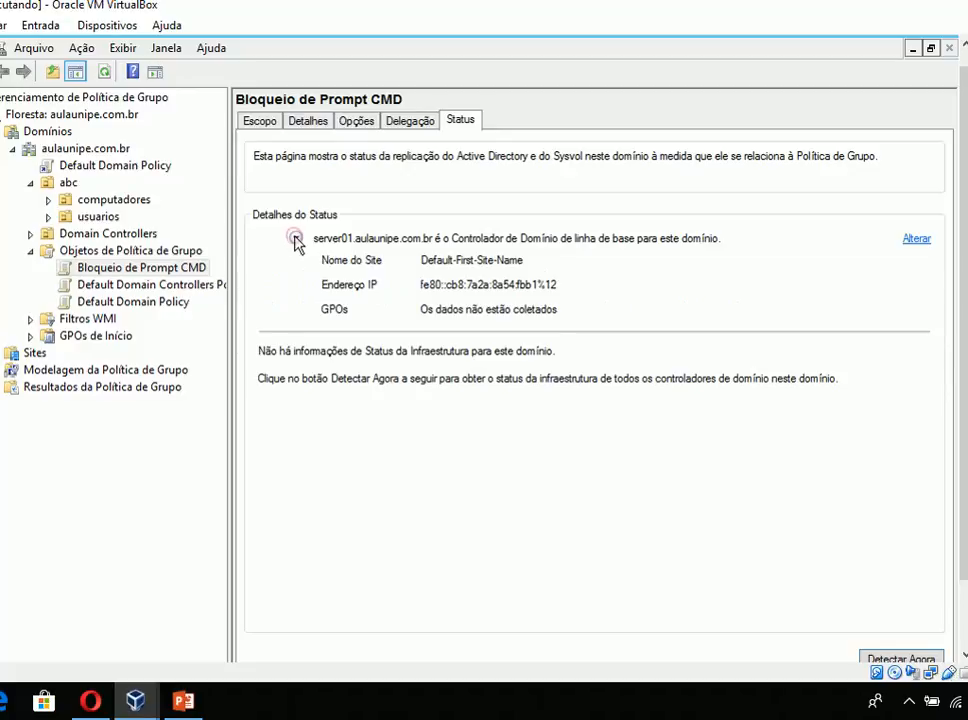
click(368, 260)
click(411, 260)
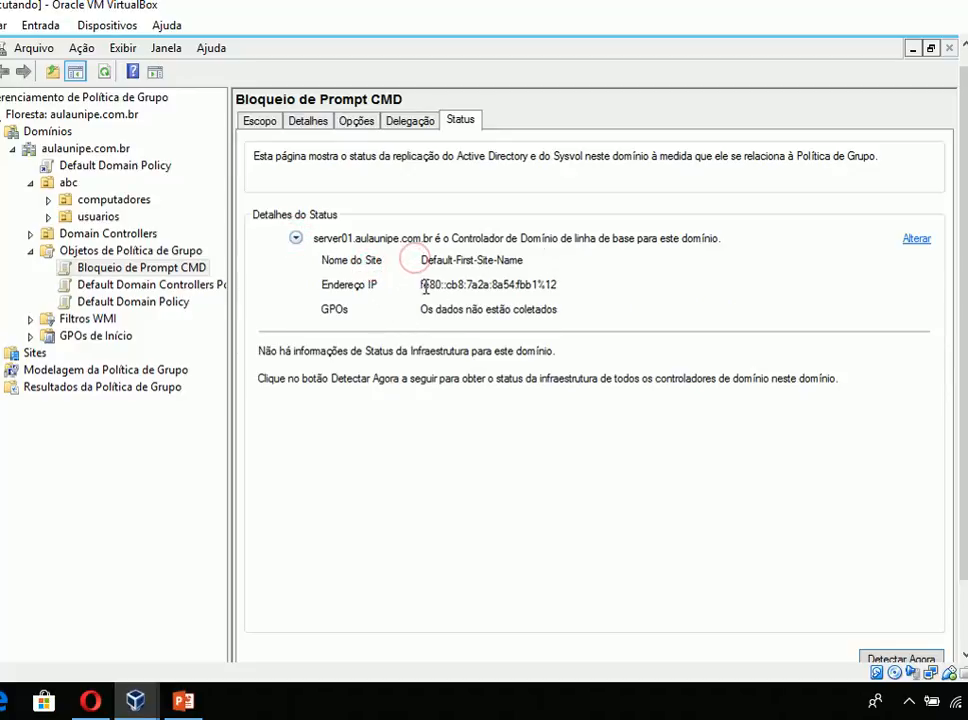
drag(420, 285, 575, 273)
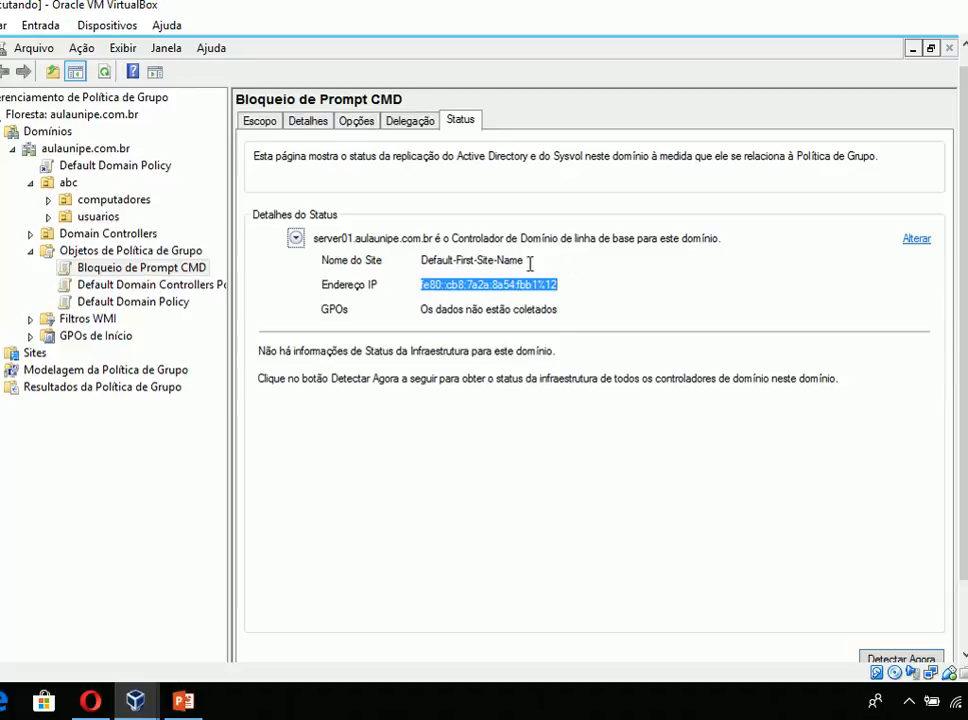
drag(438, 287, 579, 263)
click(487, 280)
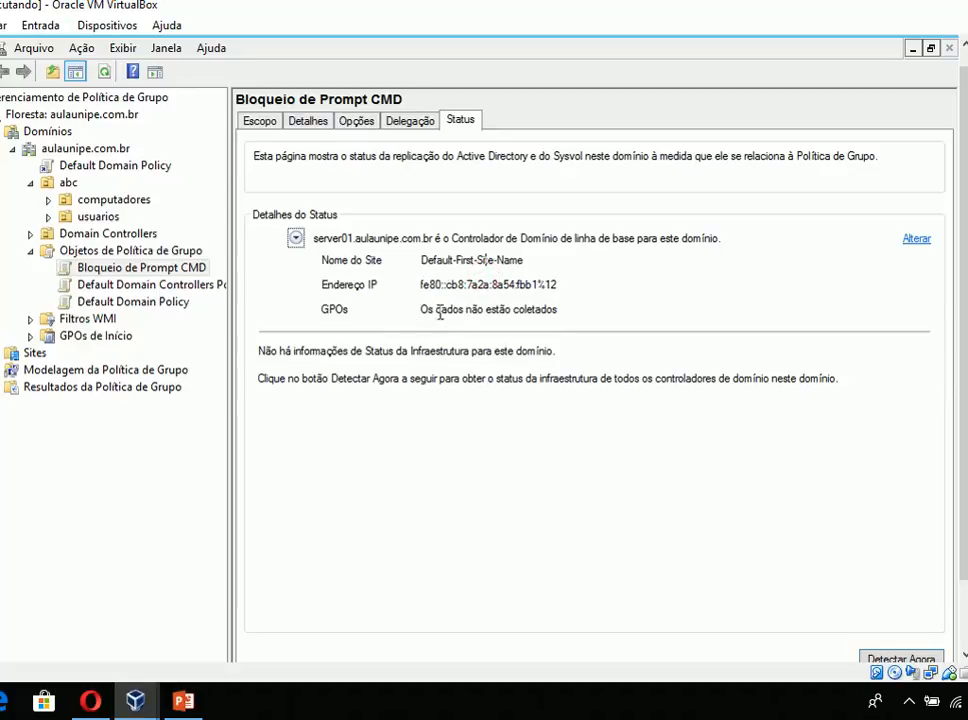
drag(437, 310, 558, 309)
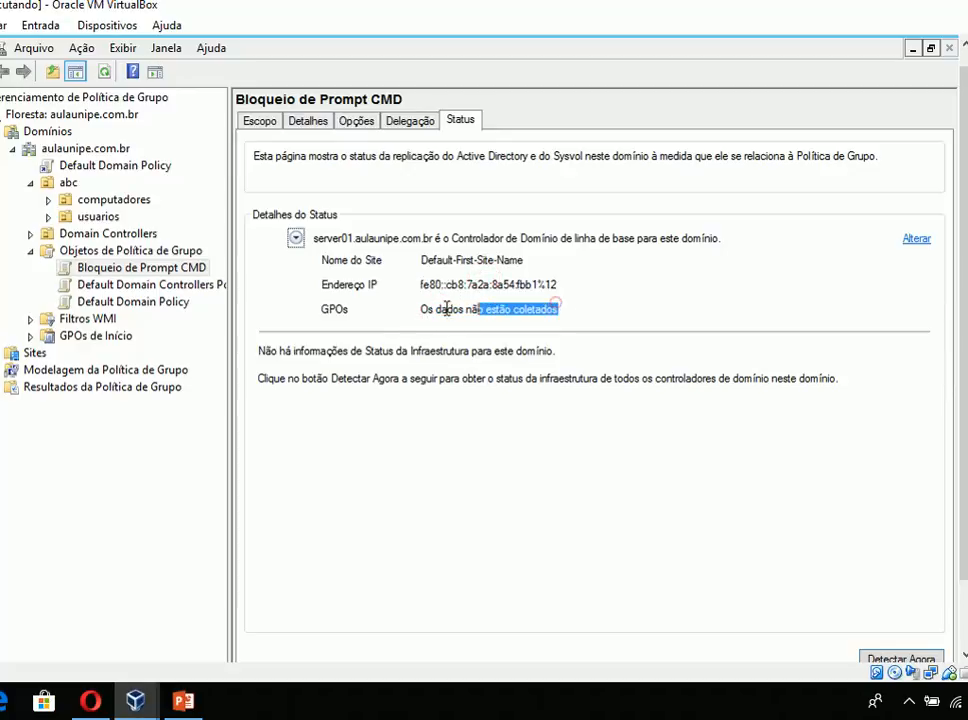
- Inspect the domain controllers available as the baseline DC and dismiss the selection without changing it
click(917, 240)
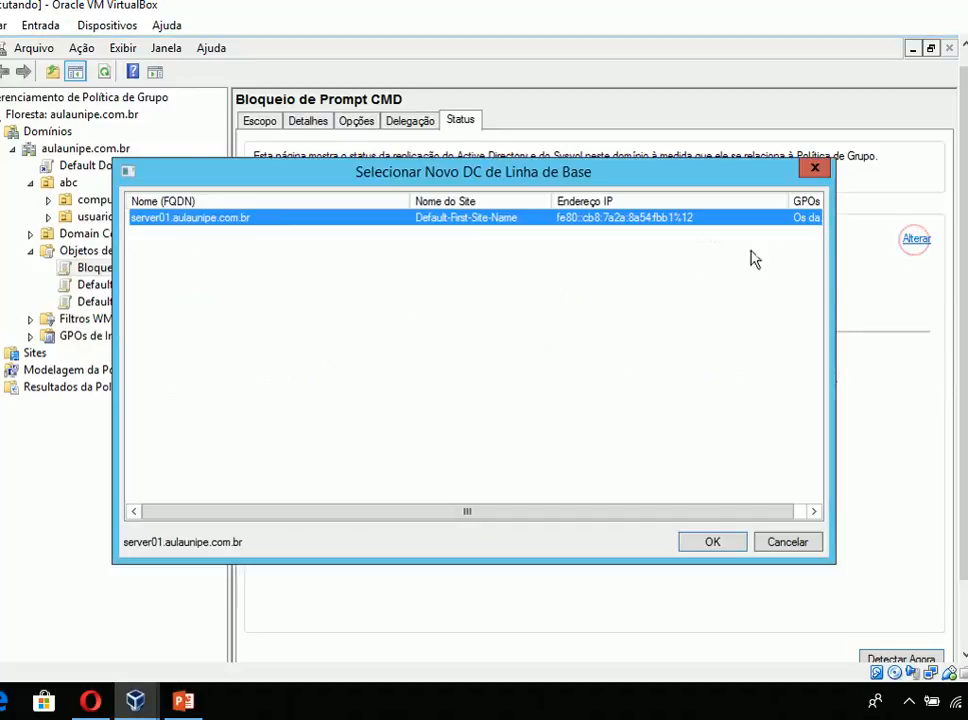
click(275, 247)
click(188, 340)
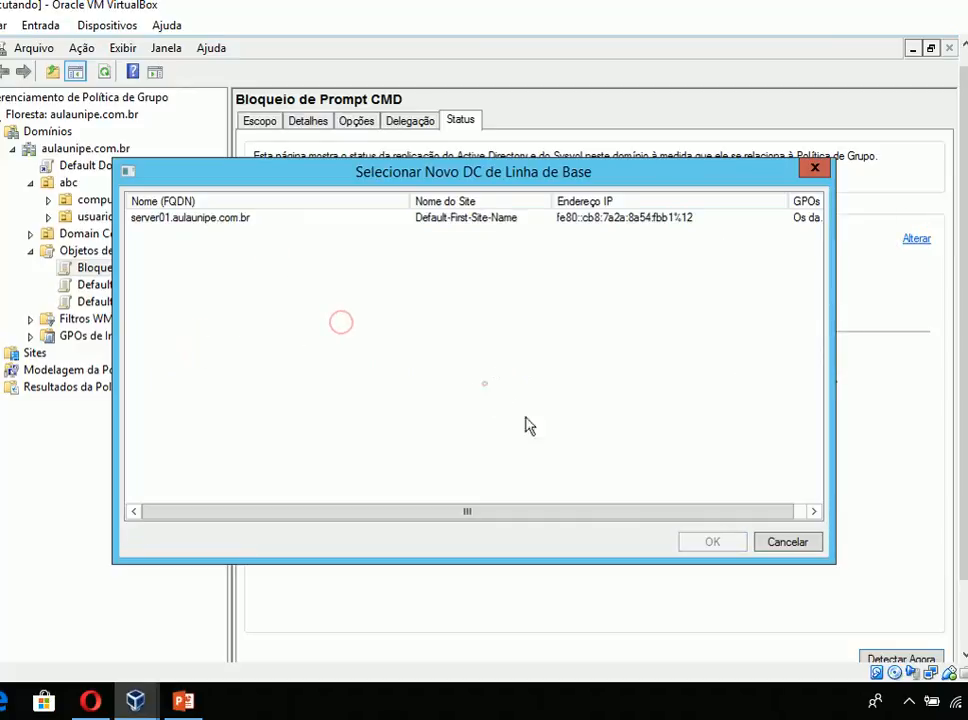
drag(361, 516, 417, 499)
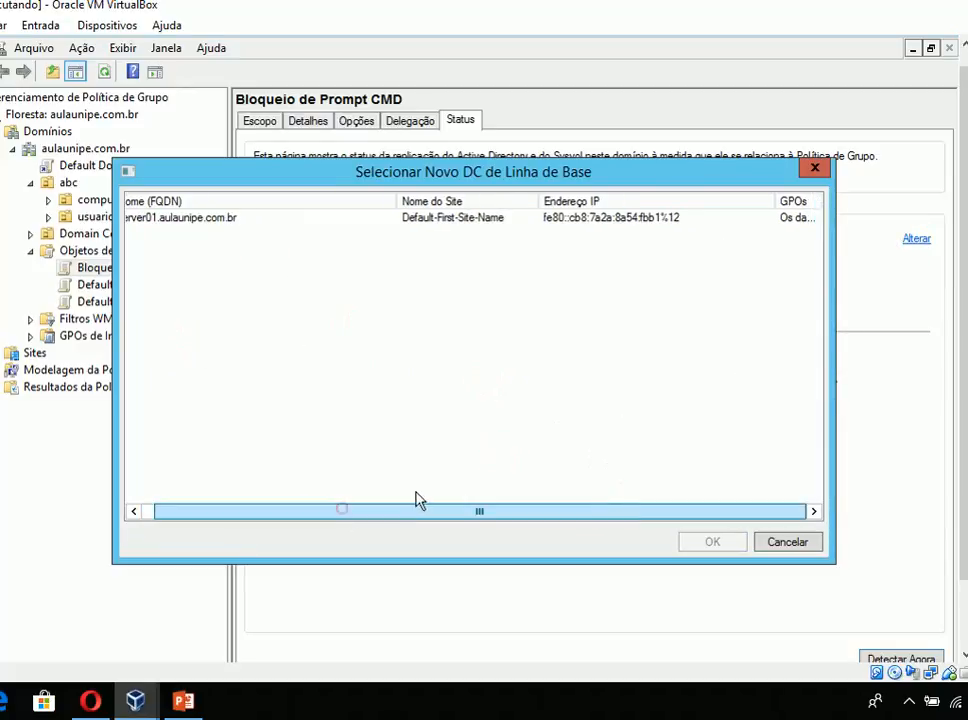
click(815, 168)
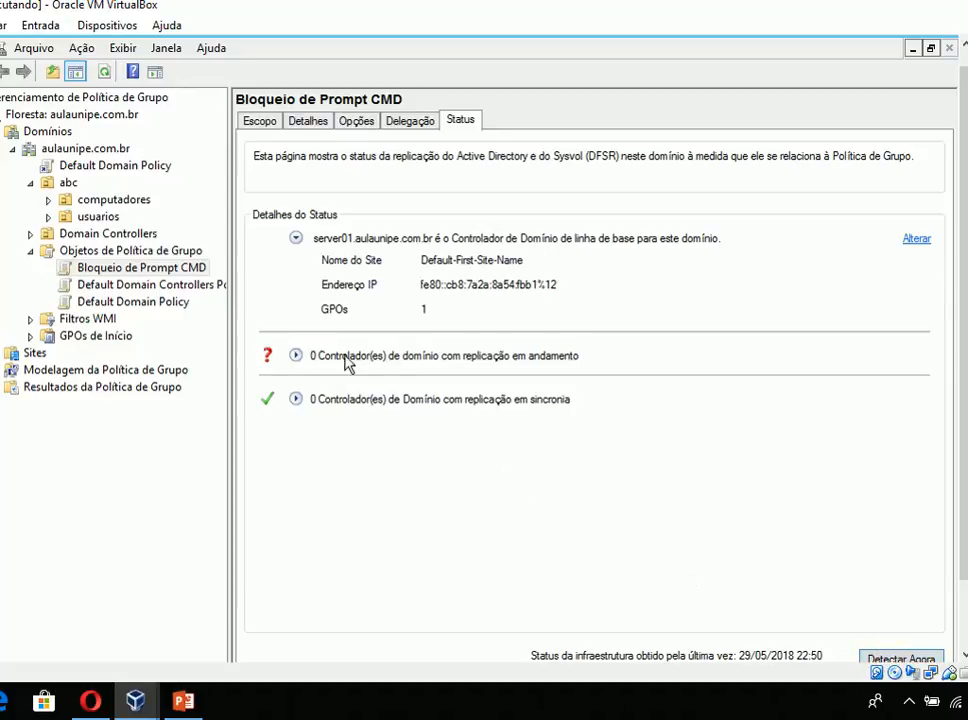
- Detect the domain's infrastructure status and expand the lists of controllers with replication in progress and in sync
click(295, 356)
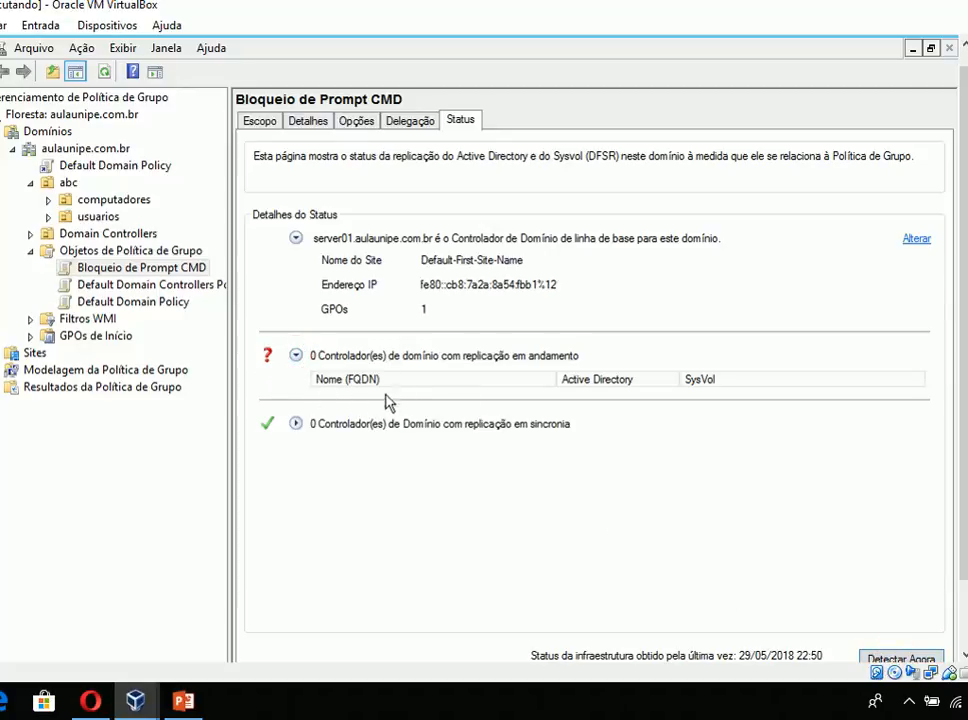
click(295, 423)
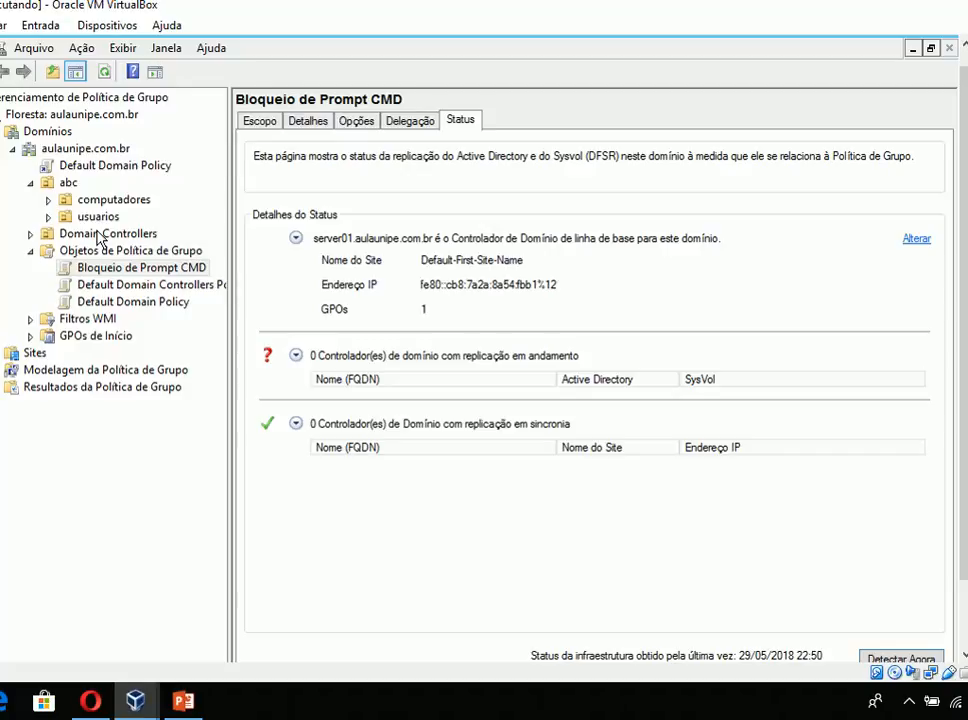
- Switch to PowerPoint and start the slide show at the slide Ordem de processamento das Políticas de Grupo
click(196, 710)
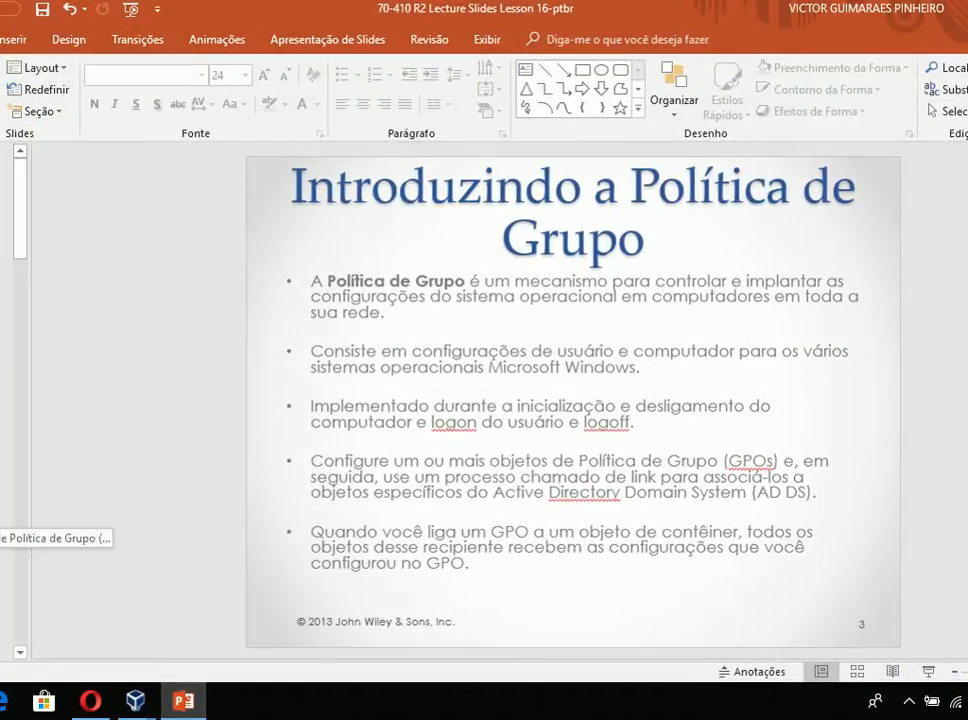
scroll(6, 515, down, 3)
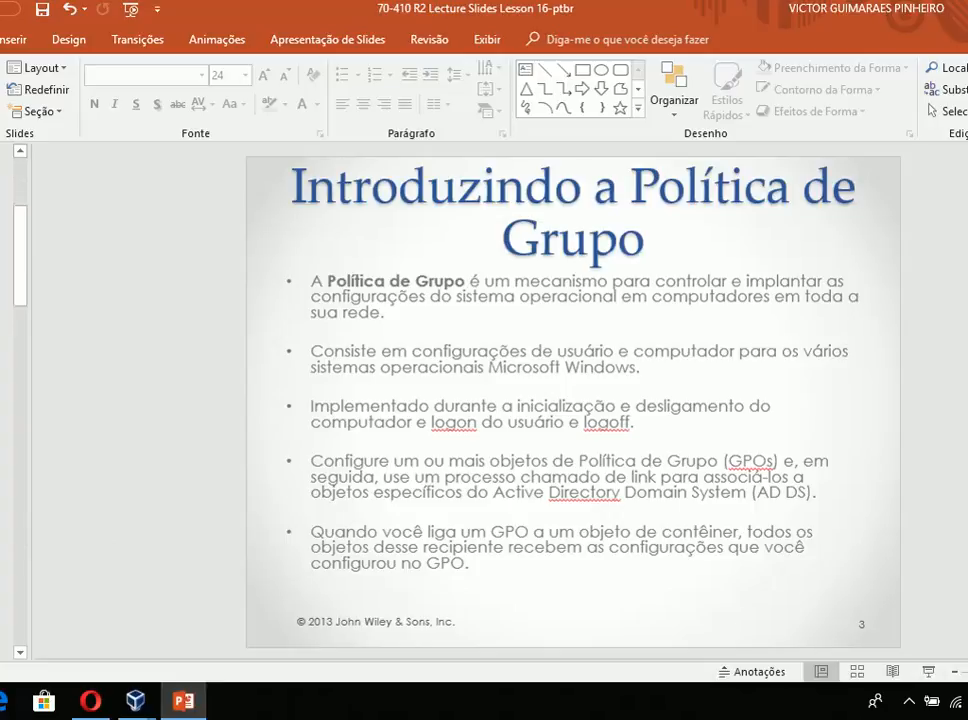
scroll(6, 515, down, 2)
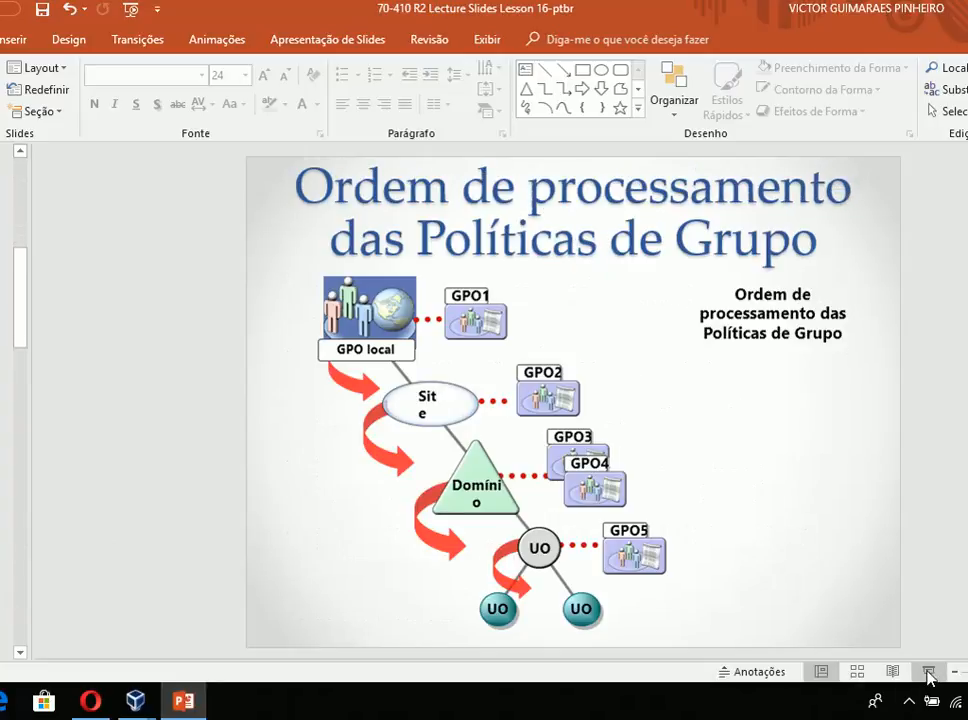
click(928, 673)
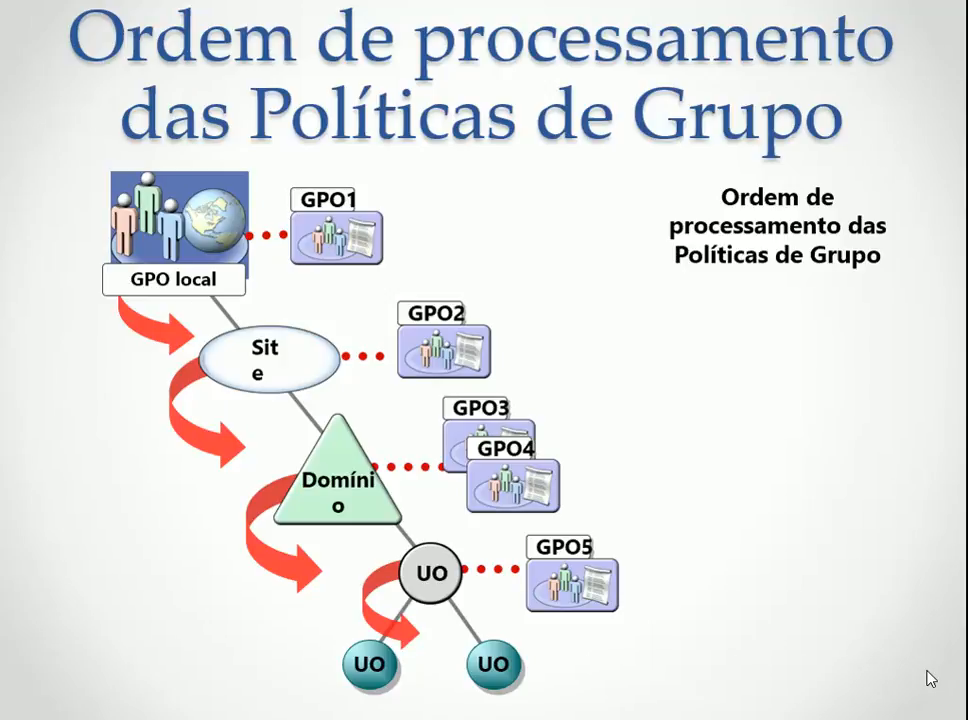
- End the slide show, switch to the server01 virtual machine and view the GPOs linked to the usuarios OU
key(Escape)
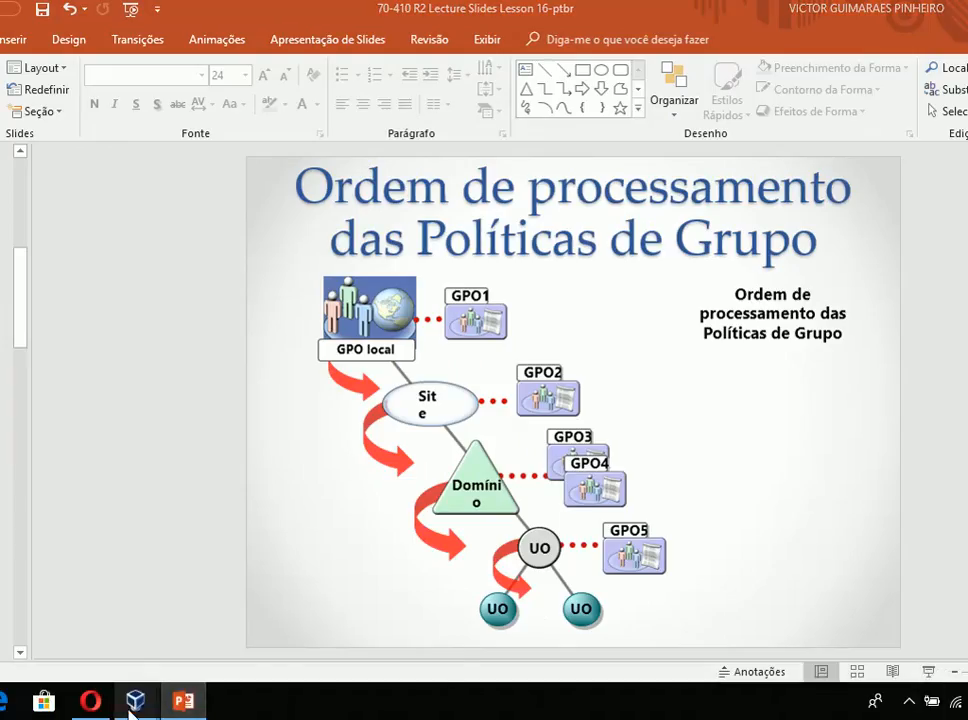
click(162, 666)
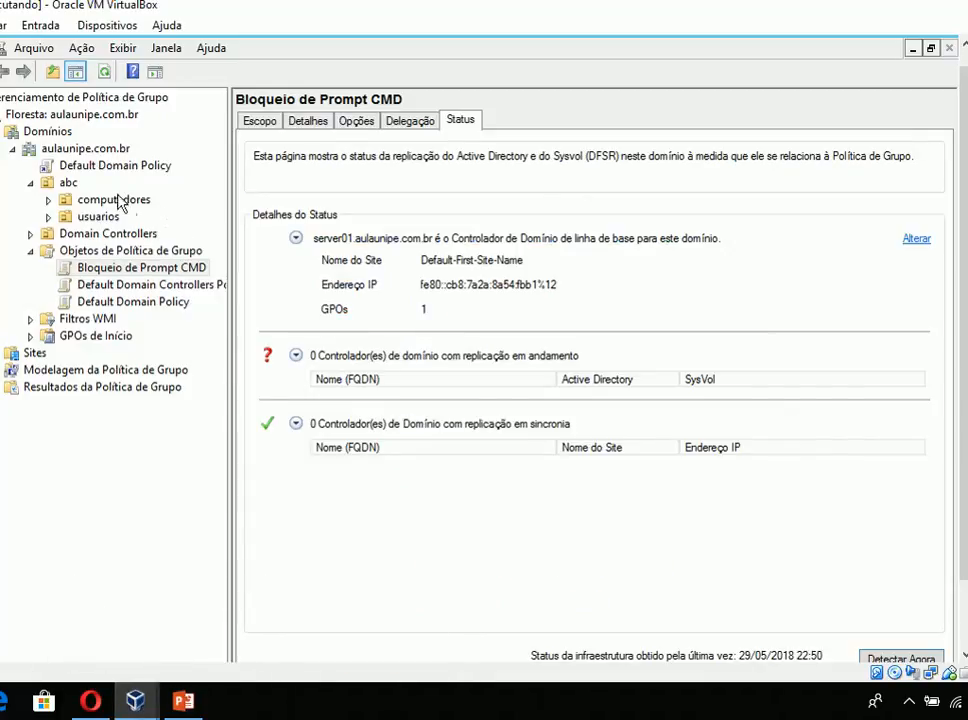
click(99, 217)
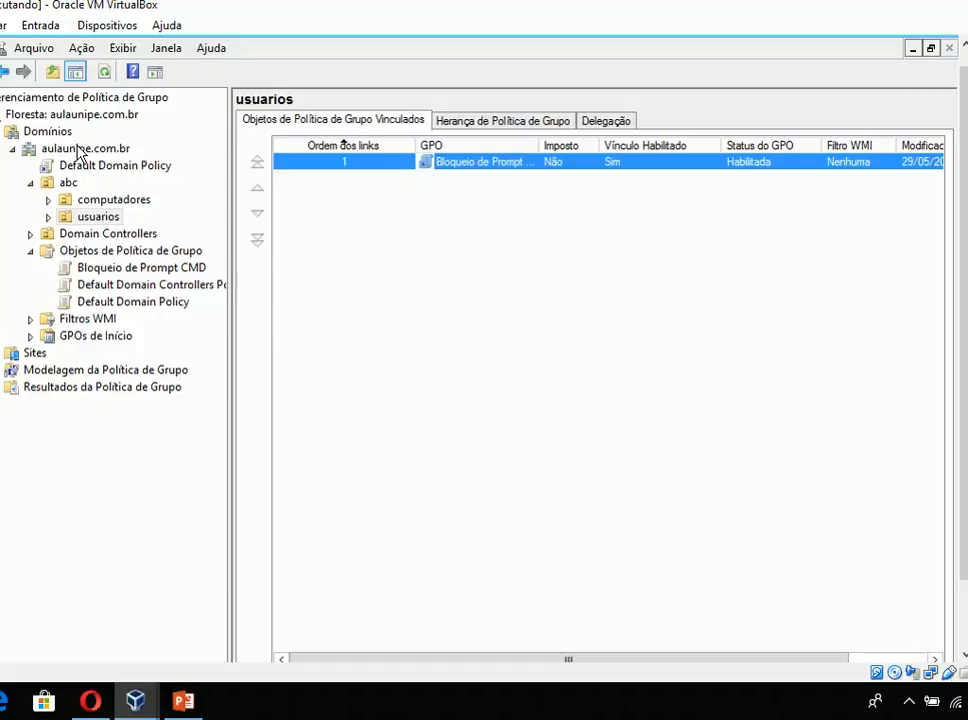
- Review the GPOs linked to the aulaunipe.com.br domain and to the abc OU
click(84, 150)
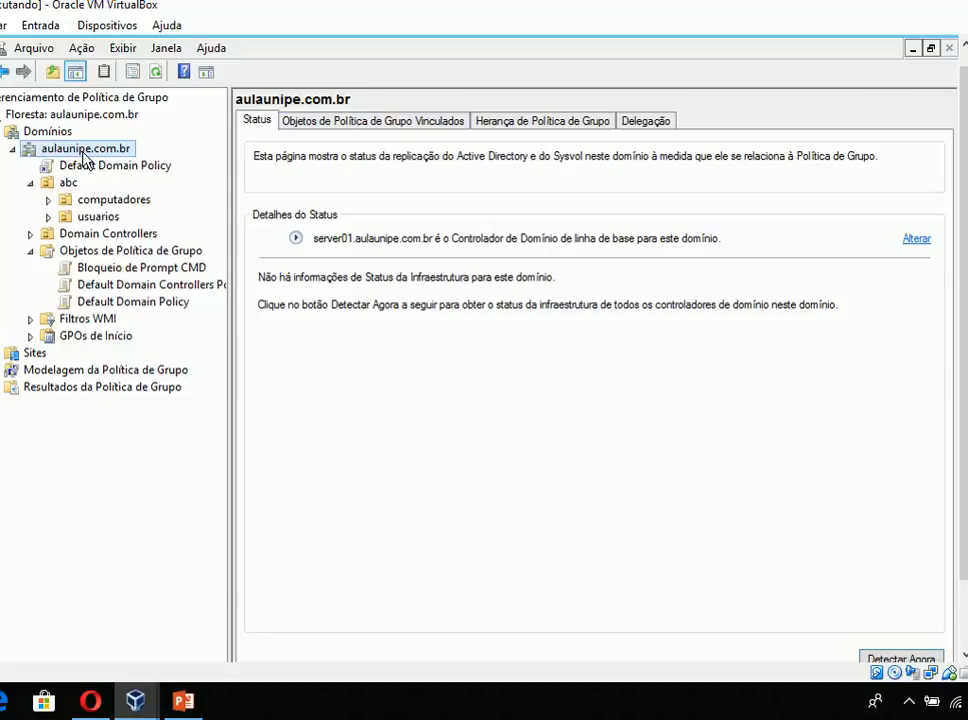
click(305, 114)
click(305, 118)
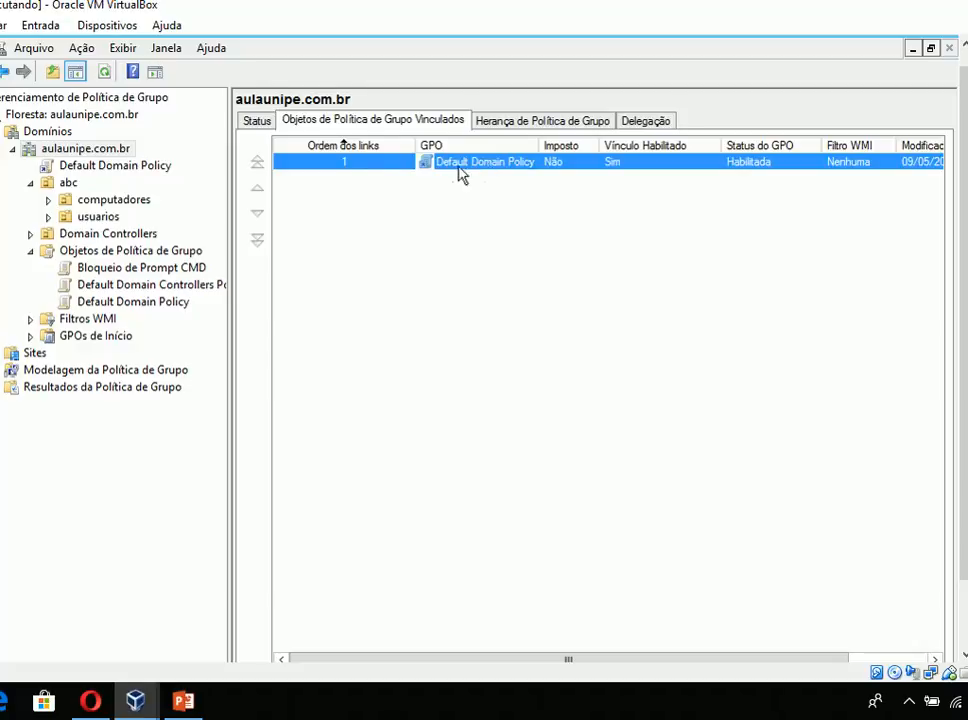
click(64, 186)
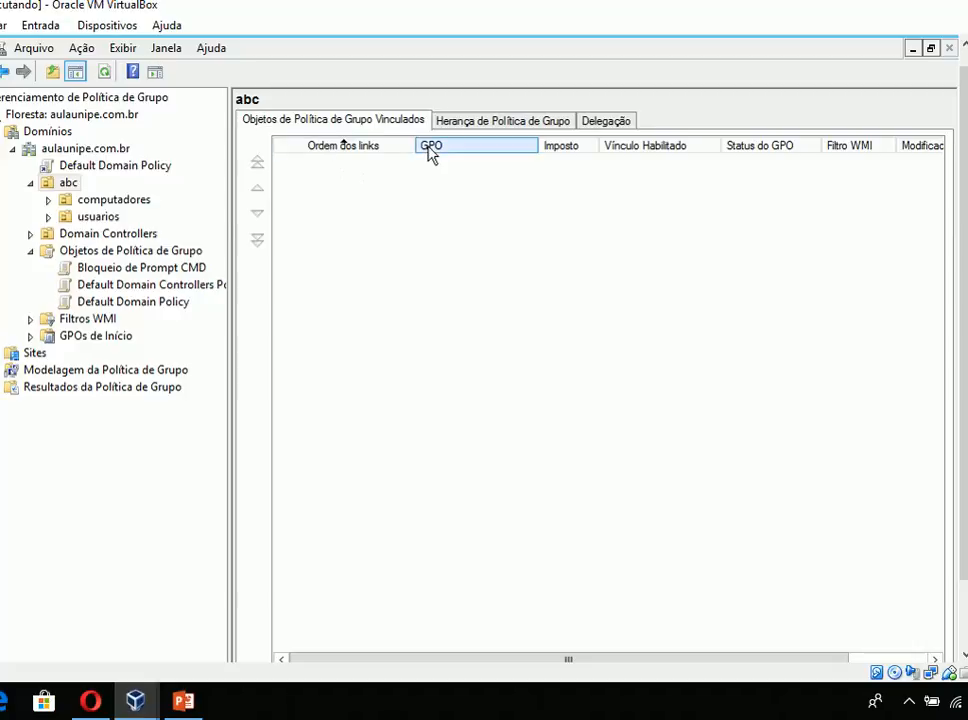
- Examine the Group Policy inheritance of the usuarios OU and select Default Domain Policy in its precedence list
click(98, 218)
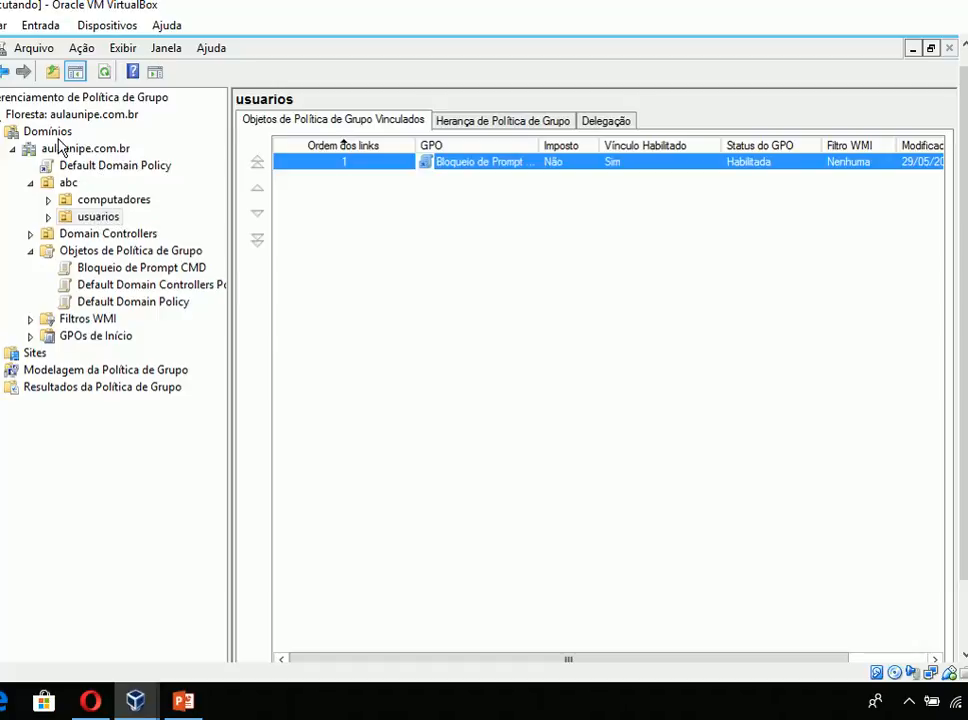
click(478, 124)
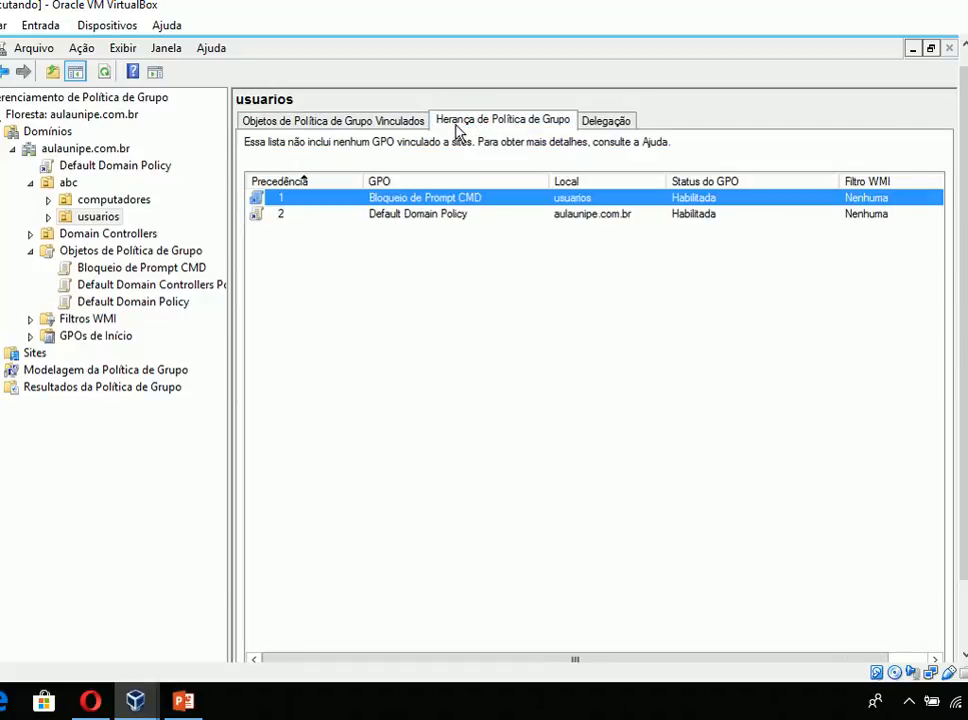
click(264, 216)
click(265, 220)
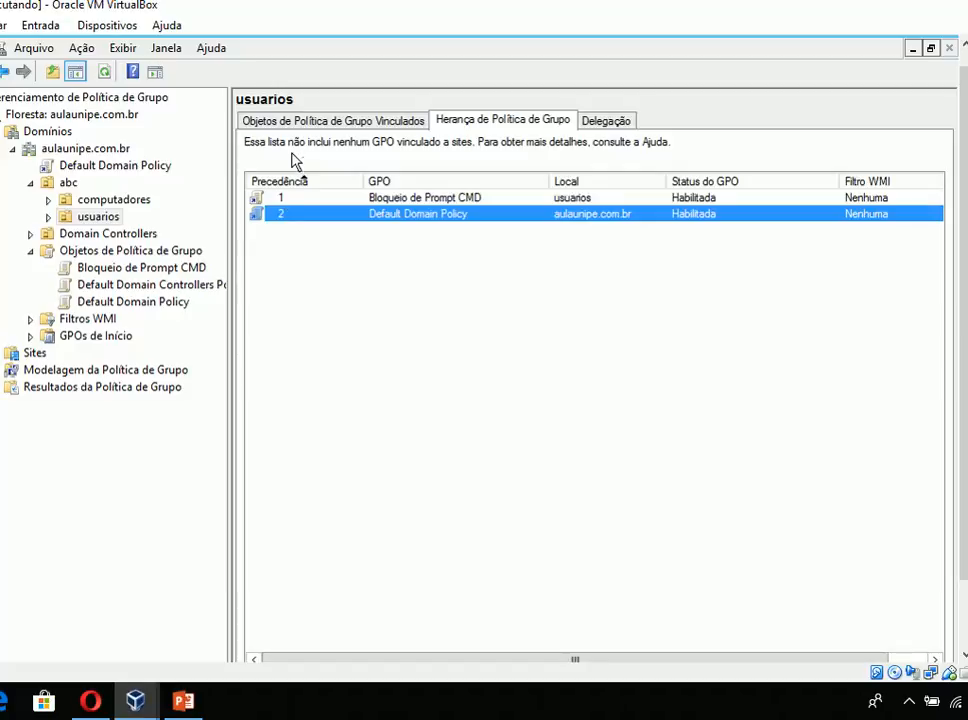
- Compare the GPOs linked directly to the usuarios OU with its inherited GPOs, ending on the linked ones
click(310, 122)
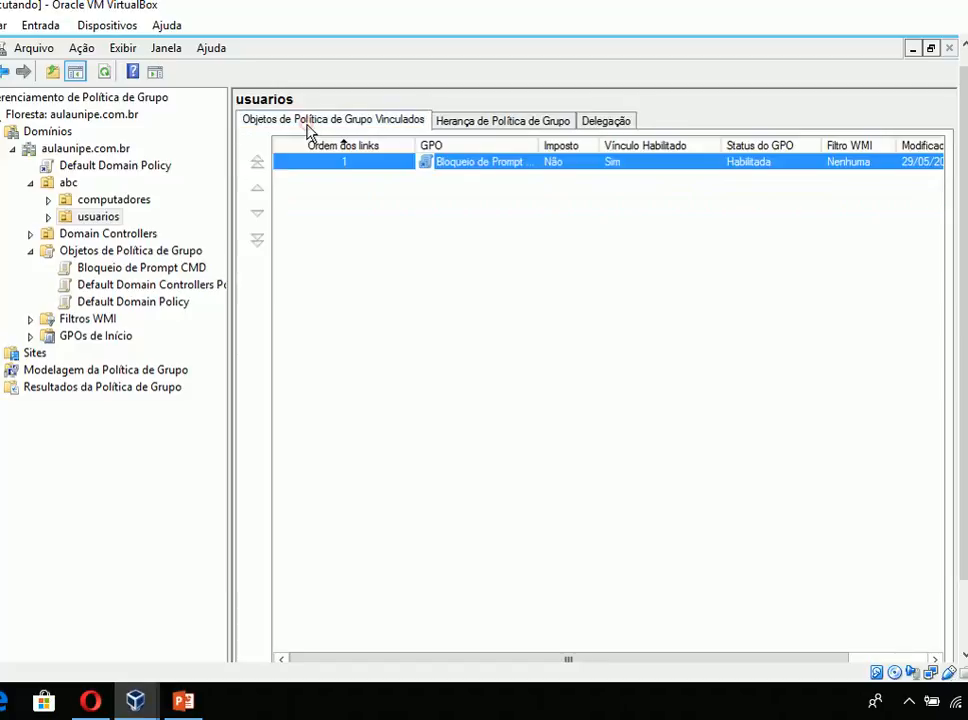
click(467, 122)
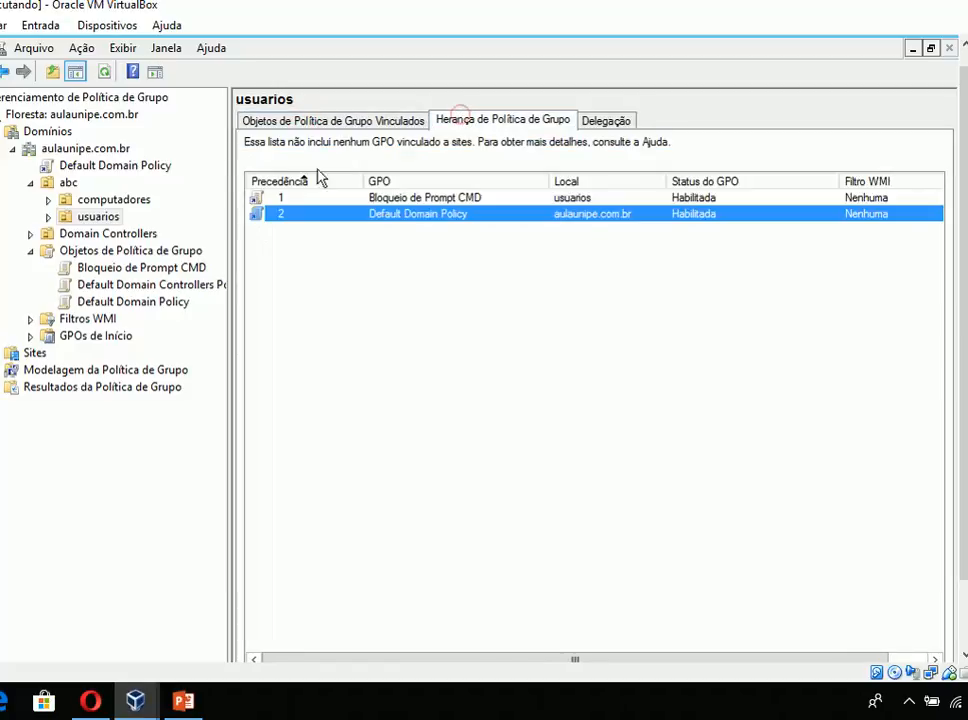
click(287, 120)
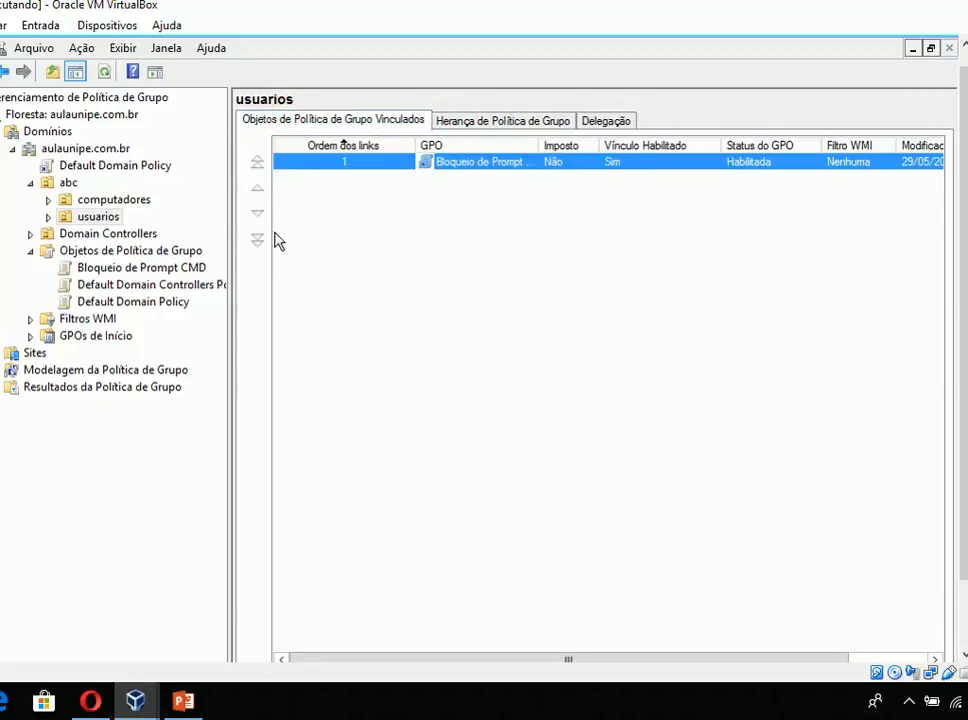
mouse_move(183, 700)
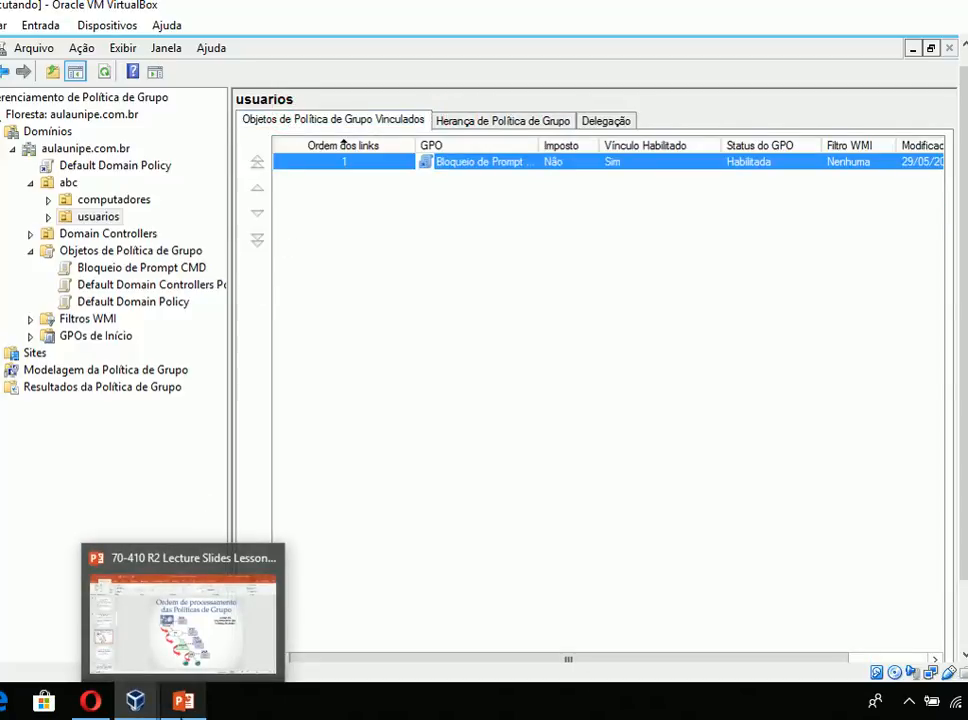
mouse_move(134, 696)
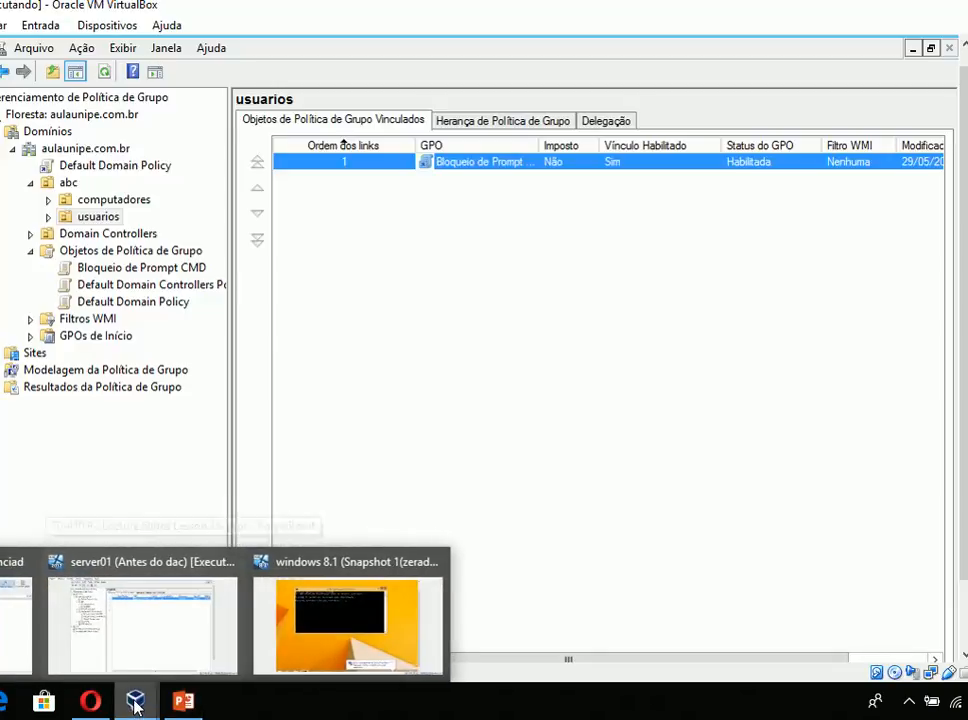